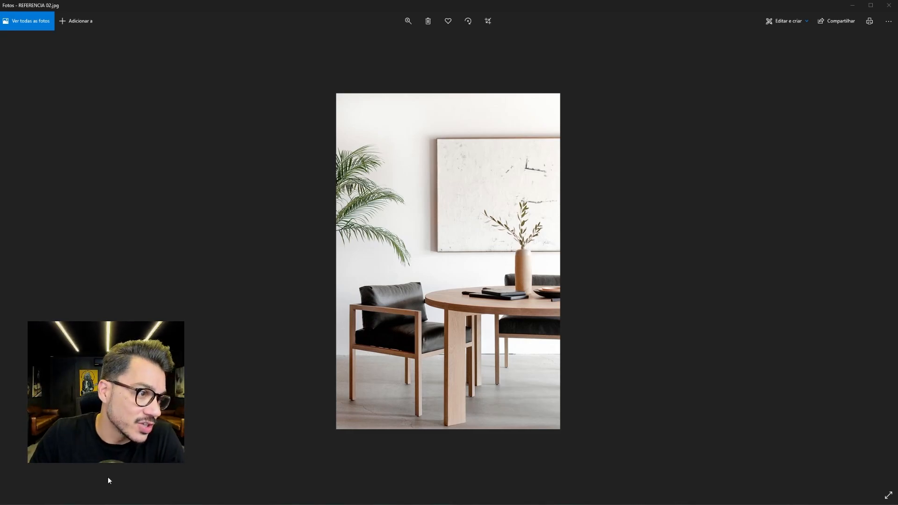
# - Switch to the 3D Warehouse site in the browser and look over its home page
pyautogui.hotkey('alt', 'Tab')
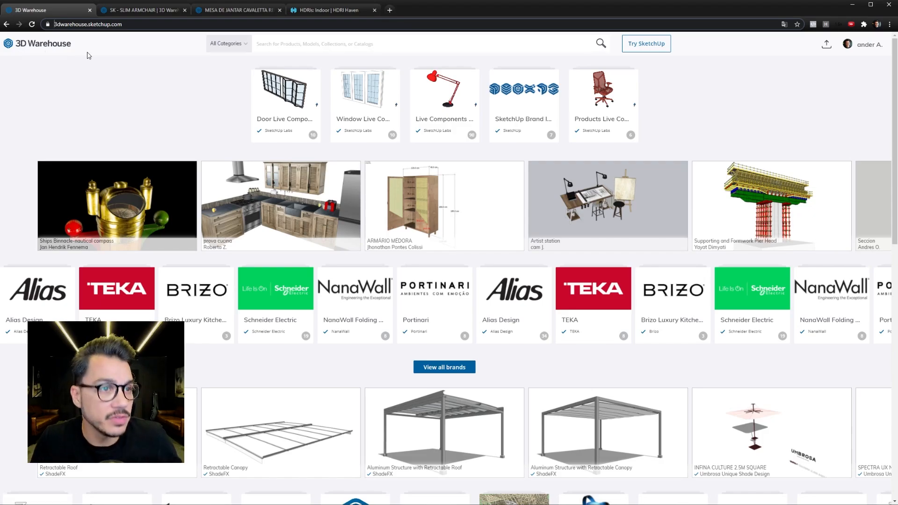
pyautogui.scroll(-12, 374, 210)
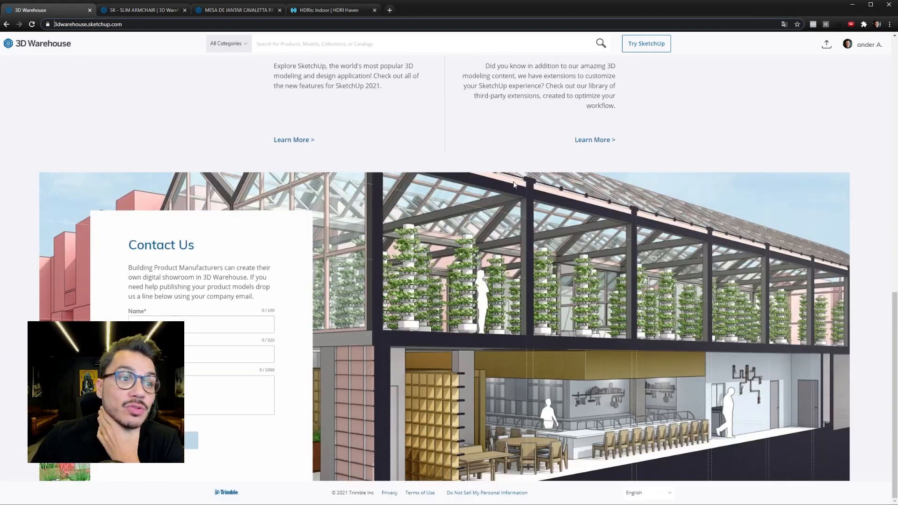
pyautogui.scroll(7, 449, 184)
pyautogui.scroll(5, 449, 185)
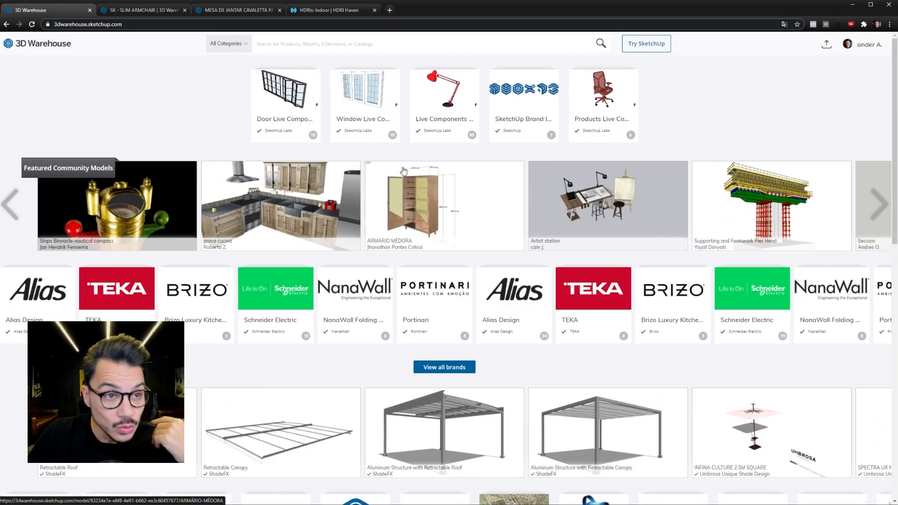
# - Search 3D Warehouse for "POLTRONA" and browse the resulting models
pyautogui.click(291, 46)
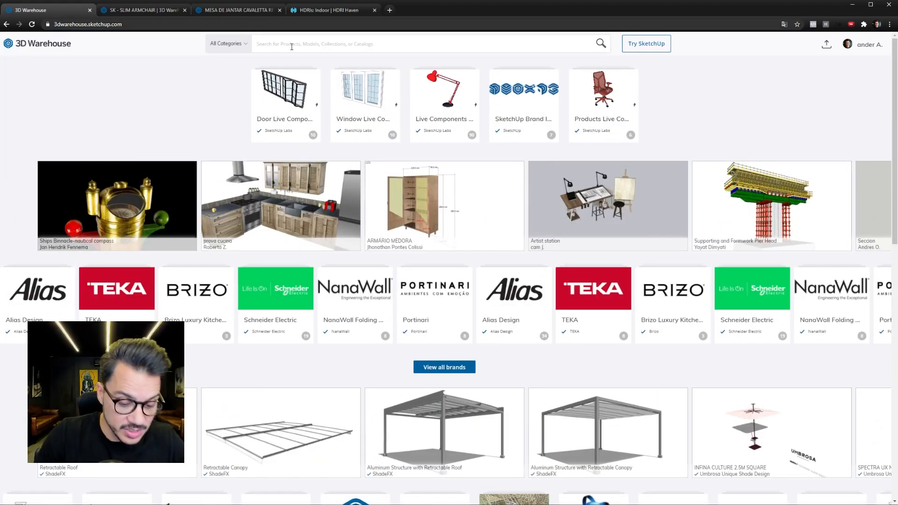
pyautogui.write('POLTRONA')
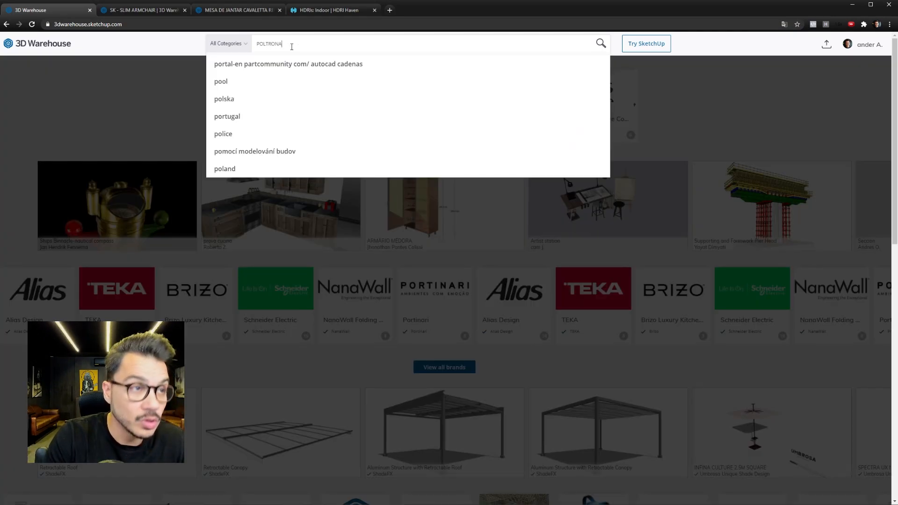
pyautogui.press('Return')
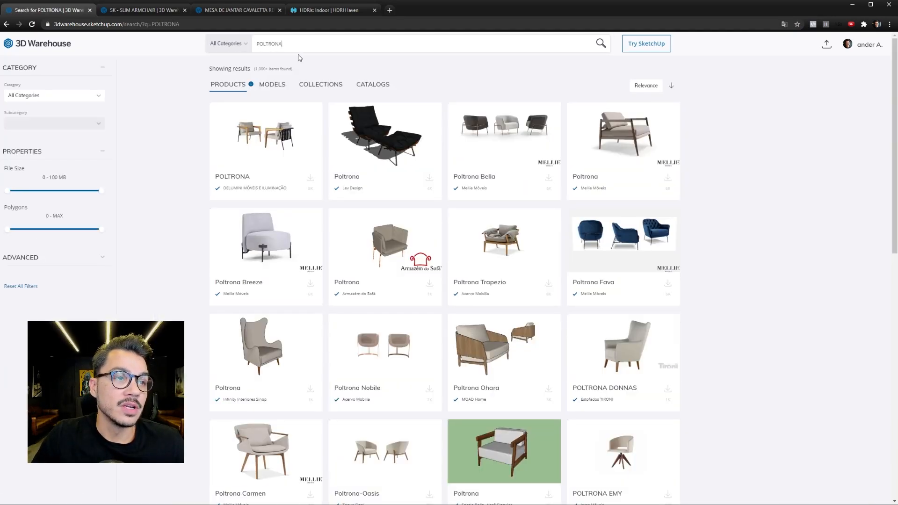
pyautogui.scroll(-15, 315, 167)
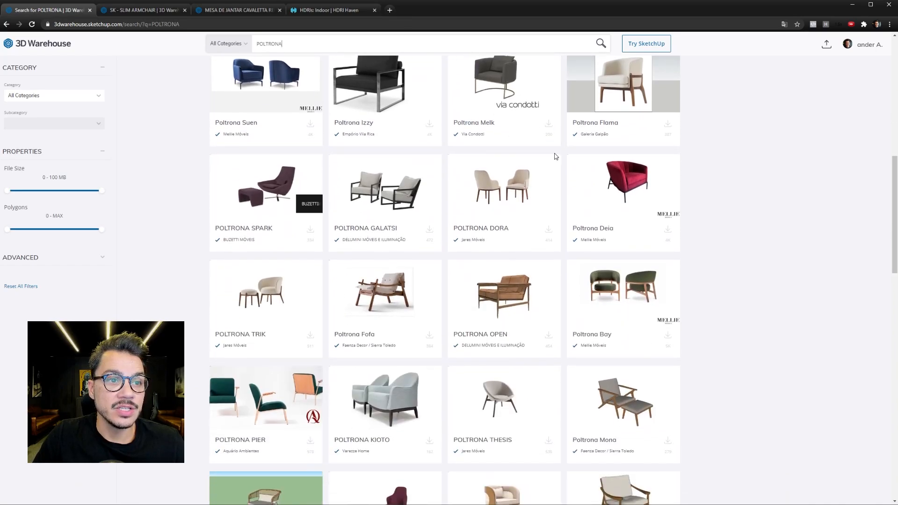
pyautogui.scroll(-15, 461, 174)
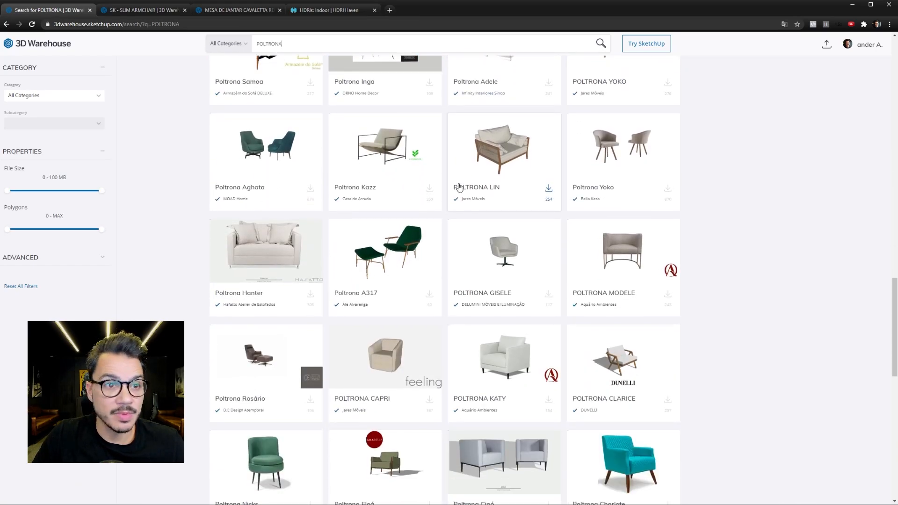
pyautogui.scroll(20, 461, 189)
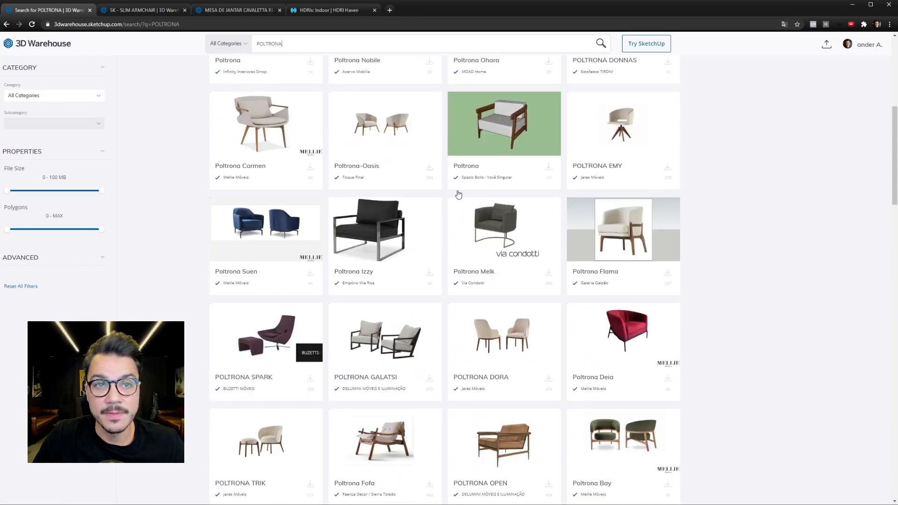
# - Search 3D Warehouse for "TABLE" and browse the resulting models
pyautogui.doubleClick(298, 44)
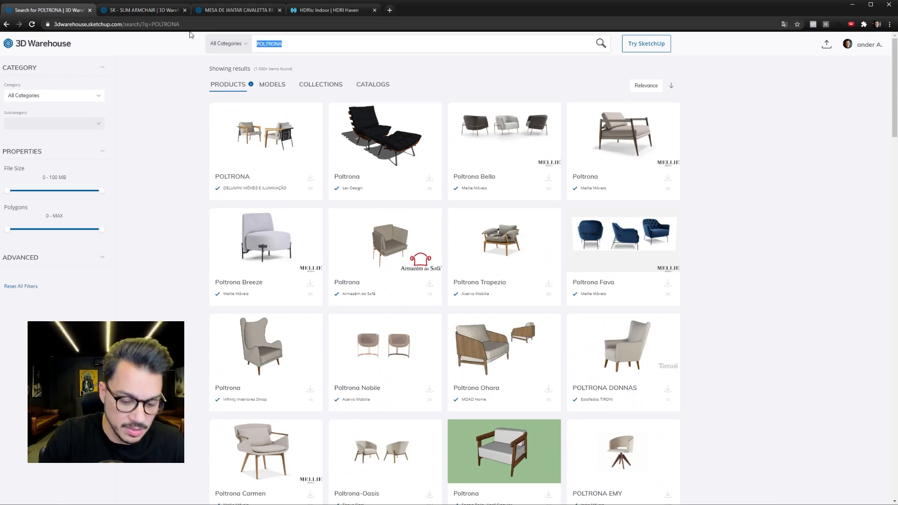
pyautogui.write('M')
pyautogui.press('BackSpace')
pyautogui.write('TABLE')
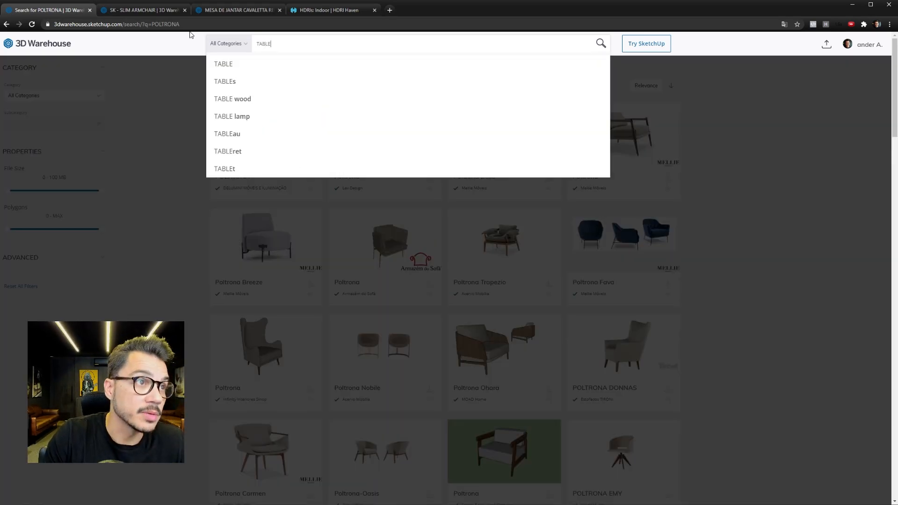
pyautogui.press('Return')
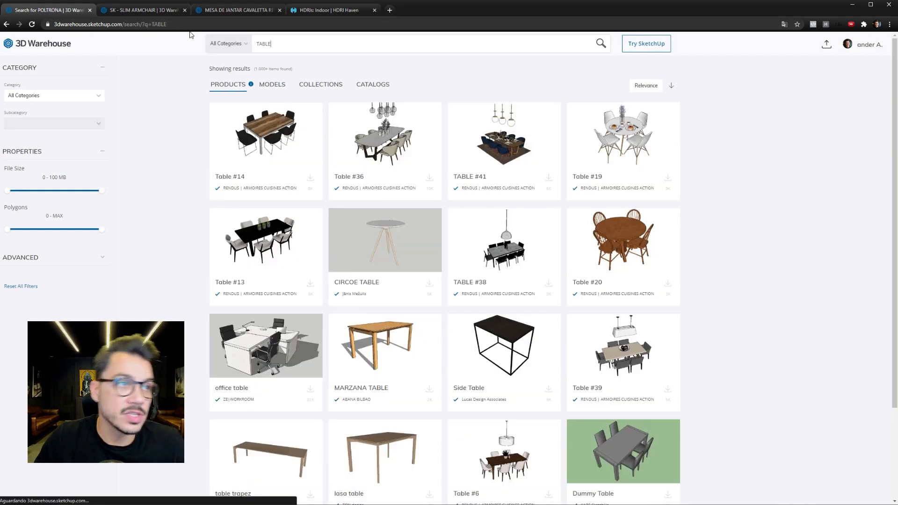
pyautogui.scroll(-10, 535, 224)
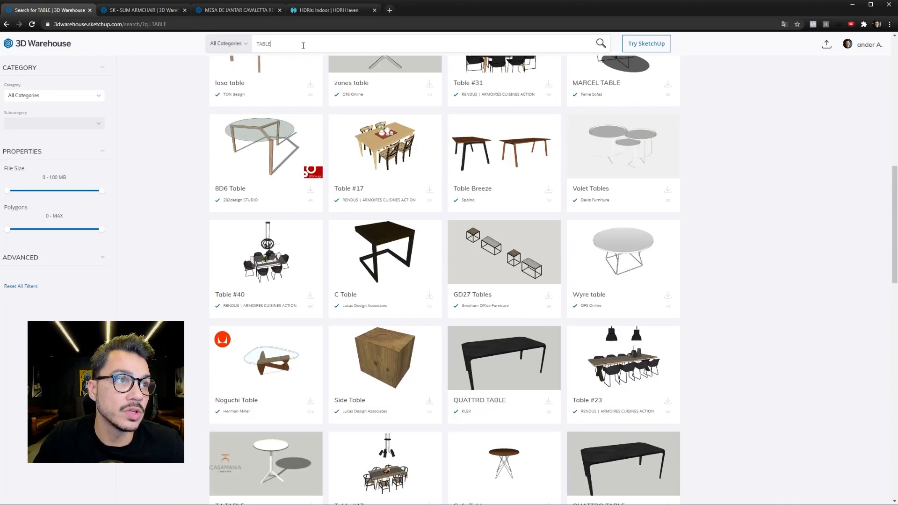
# - Replace the search term with "ARMCHAIR" and run the search
pyautogui.moveTo(303, 45); pyautogui.dragTo(209, 46)
pyautogui.write('ARC')
pyautogui.press('BackSpace')
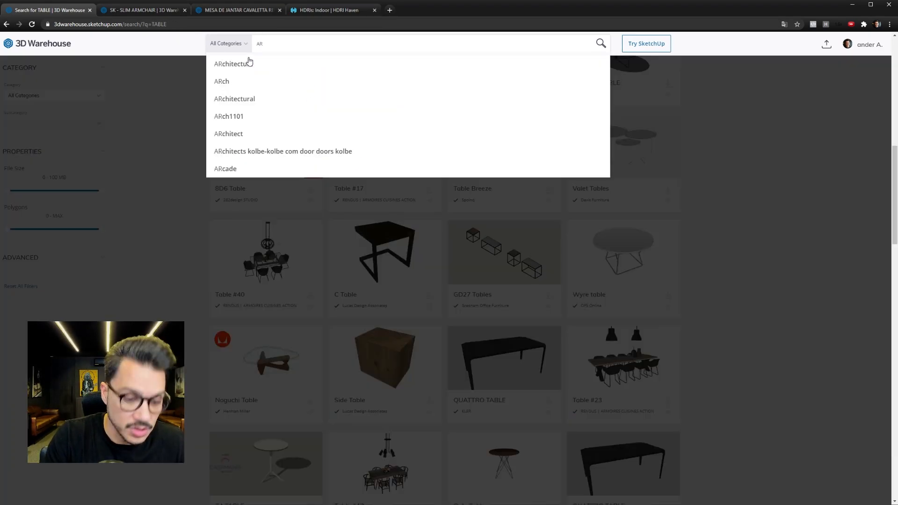
pyautogui.write('MCHAIR')
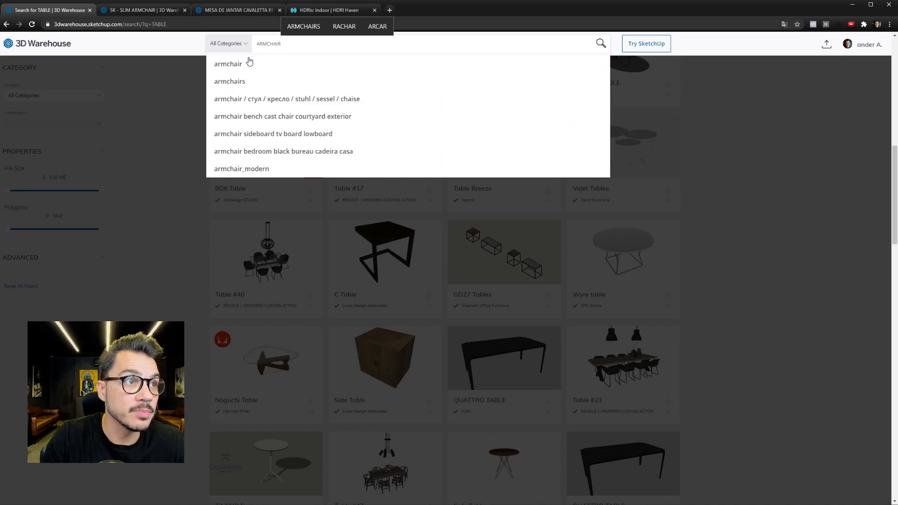
pyautogui.press('Return')
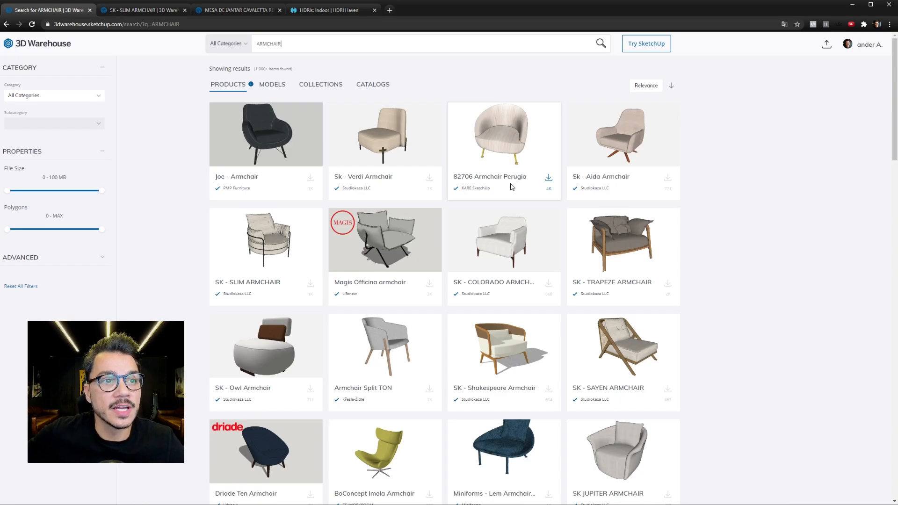
# - Download the SK - SLIM ARMCHAIR from the search results as a SketchUp 2017 model
pyautogui.scroll(-5, 620, 279)
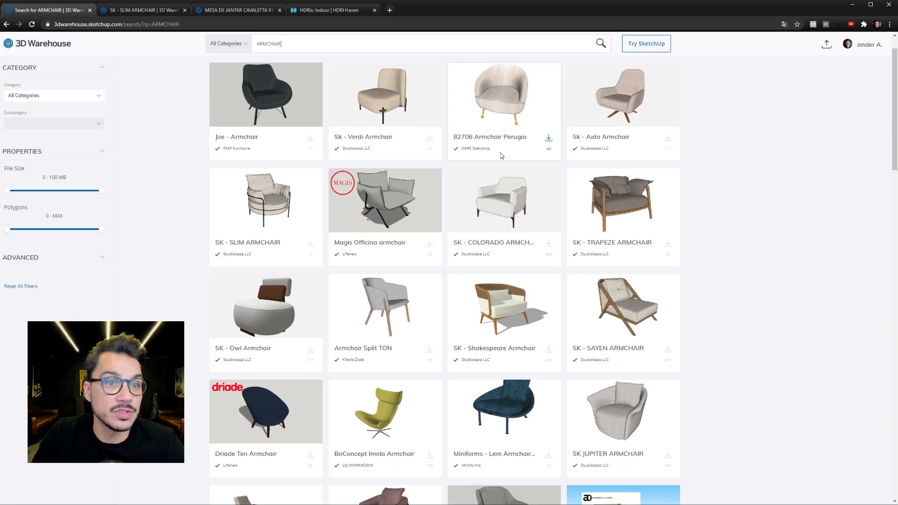
pyautogui.scroll(5, 620, 279)
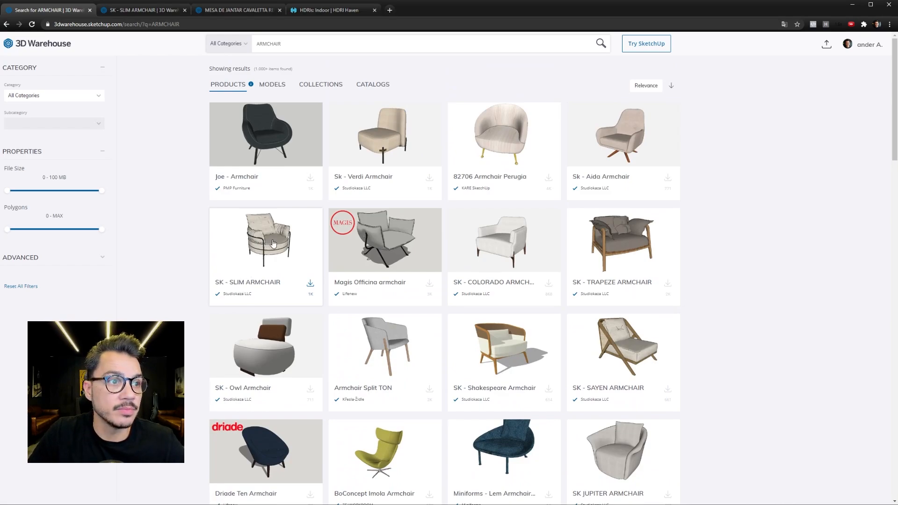
pyautogui.click(310, 284)
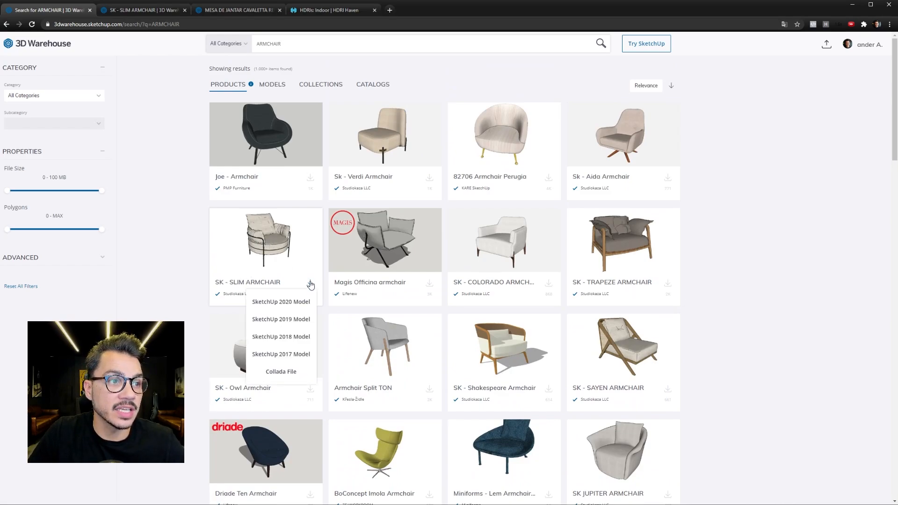
pyautogui.click(281, 355)
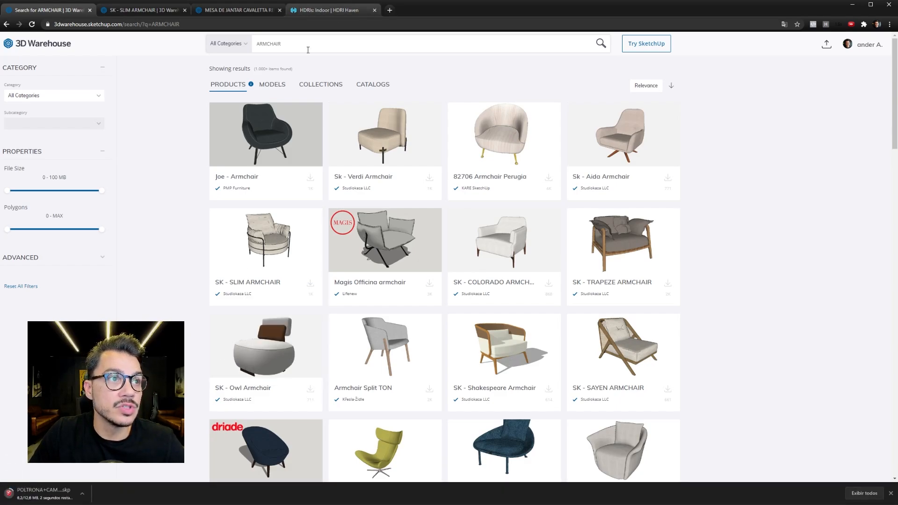
# - View the already open model pages of the SK - SLIM ARMCHAIR and the MESA DE JANTAR CAVALETTA REDONDA - ESTUDIOBOLA table
pyautogui.moveTo(297, 45); pyautogui.dragTo(221, 45)
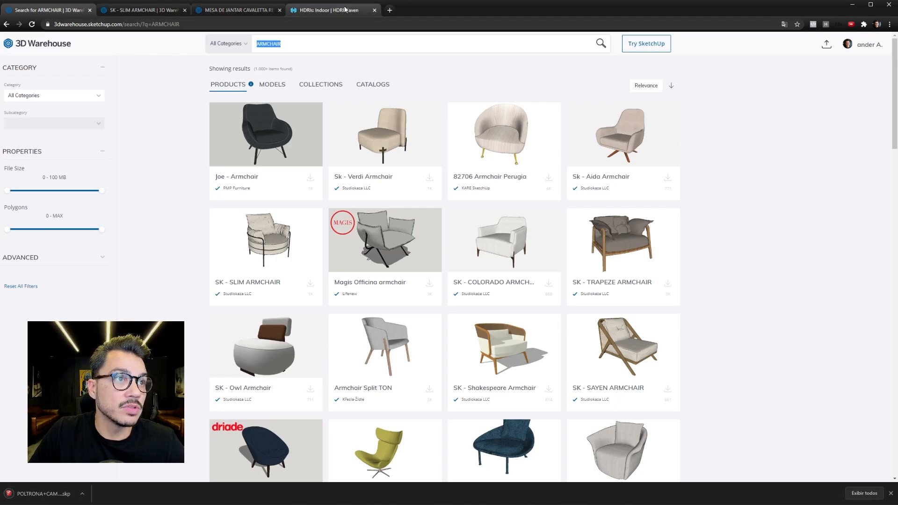
pyautogui.click(330, 10)
pyautogui.click(237, 9)
pyautogui.click(45, 11)
pyautogui.click(143, 10)
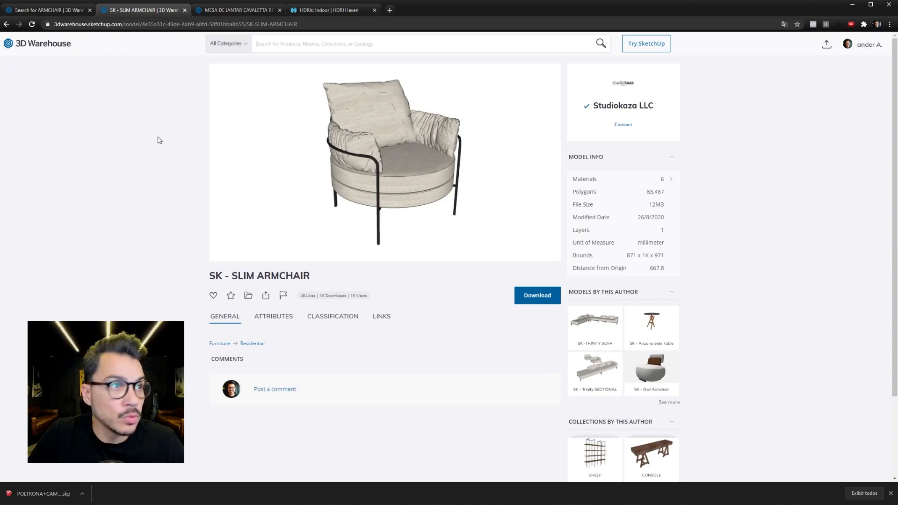
pyautogui.click(220, 10)
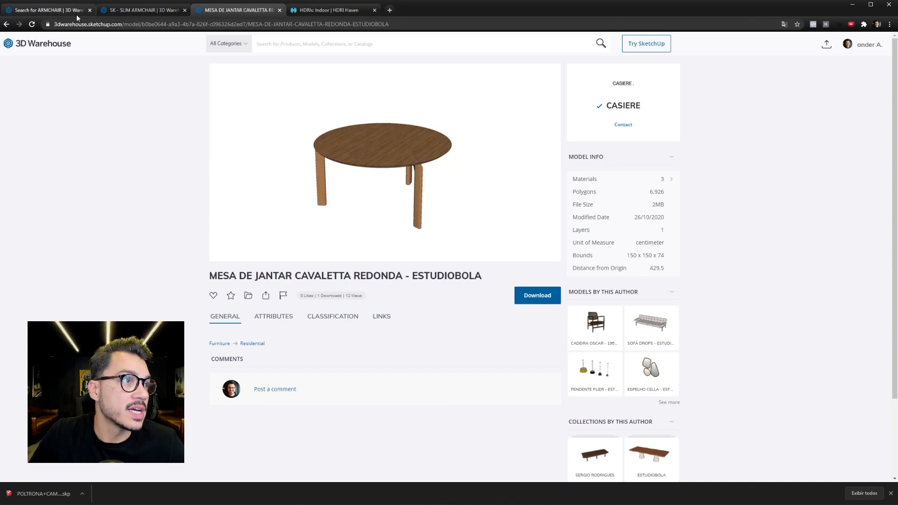
pyautogui.click(47, 10)
pyautogui.click(142, 10)
pyautogui.click(236, 10)
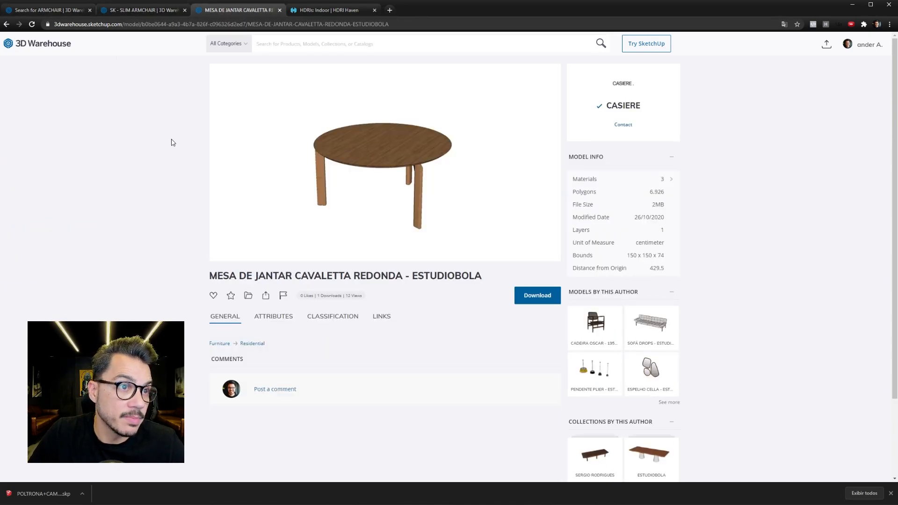
# - Select the SK - SLIM ARMCHAIR page's web address and revisit the armchair search results and the round table page
pyautogui.click(171, 10)
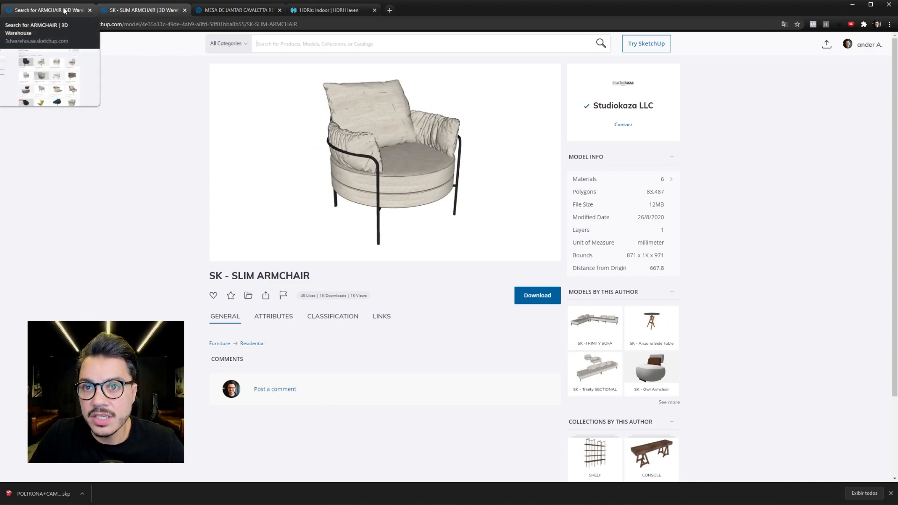
pyautogui.click(304, 24)
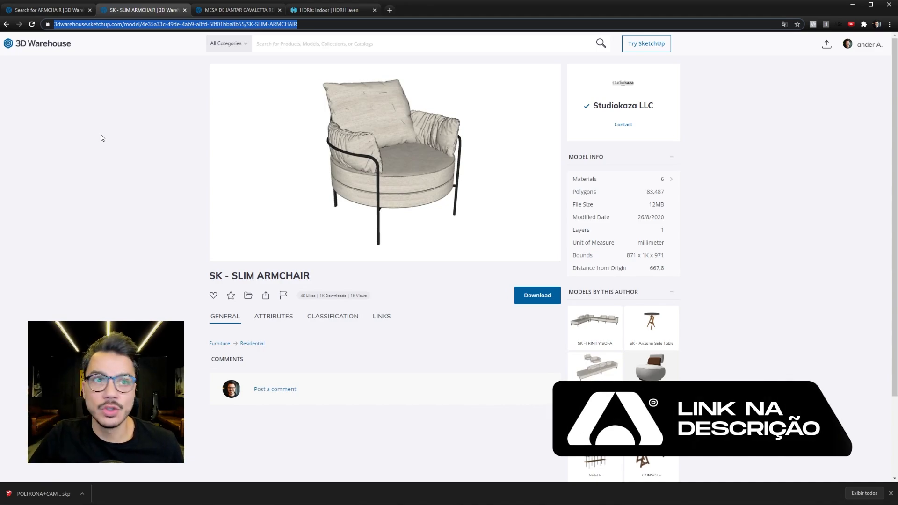
pyautogui.click(71, 11)
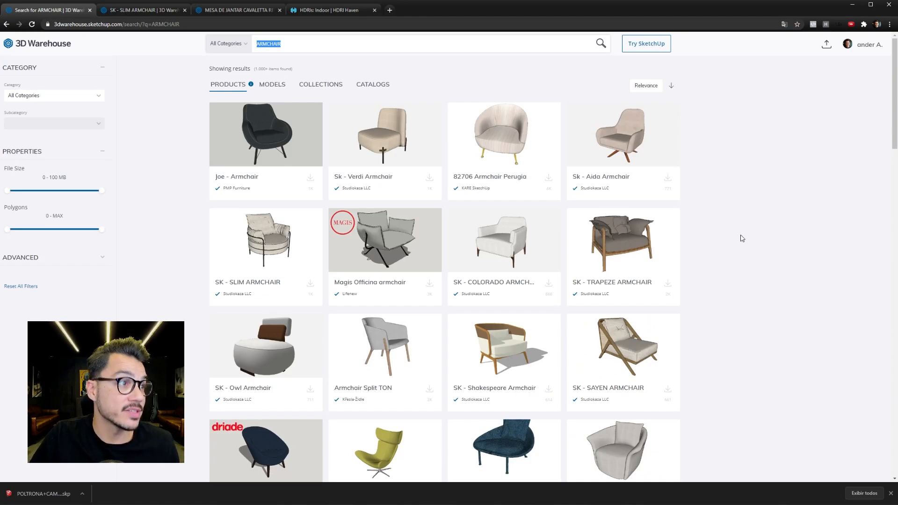
pyautogui.scroll(-1, 735, 241)
pyautogui.scroll(1, 737, 243)
pyautogui.hotkey('ctrl', 'Tab')
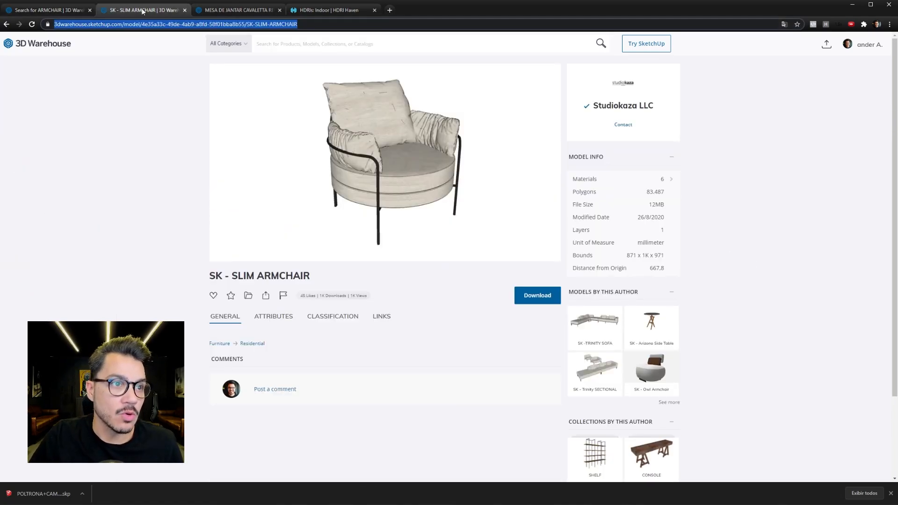
pyautogui.click(239, 10)
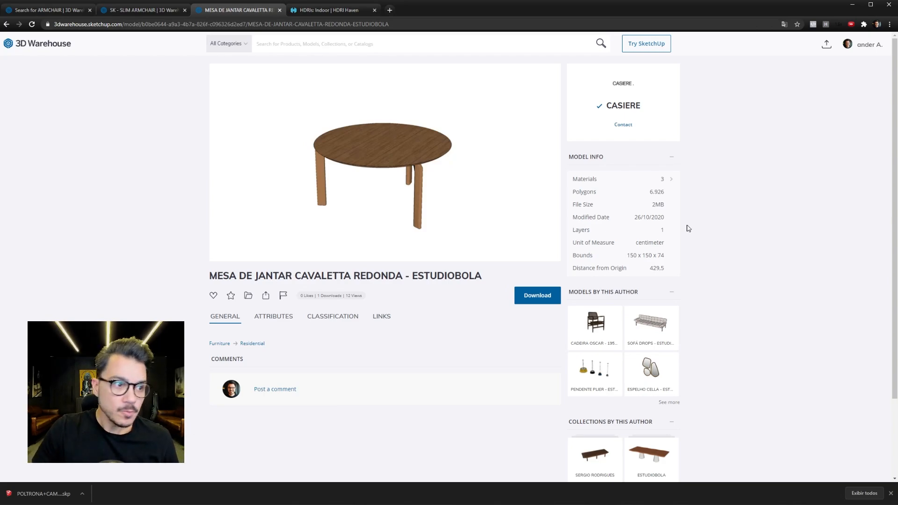
# - Check the reference photo REFERENCIA 02.jpg in Photos against the open armchair and round table model pages
pyautogui.hotkey('alt', 'Tab')
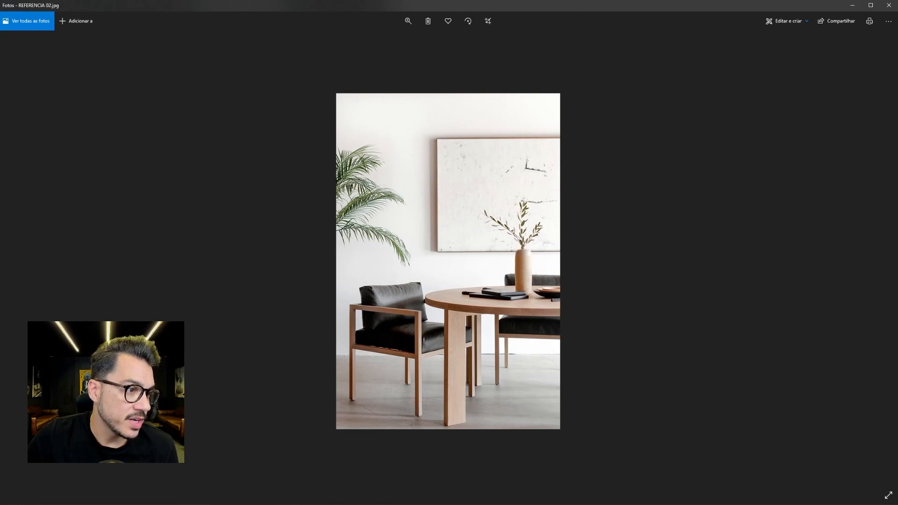
pyautogui.hotkey('alt', 'Tab')
pyautogui.click(161, 9)
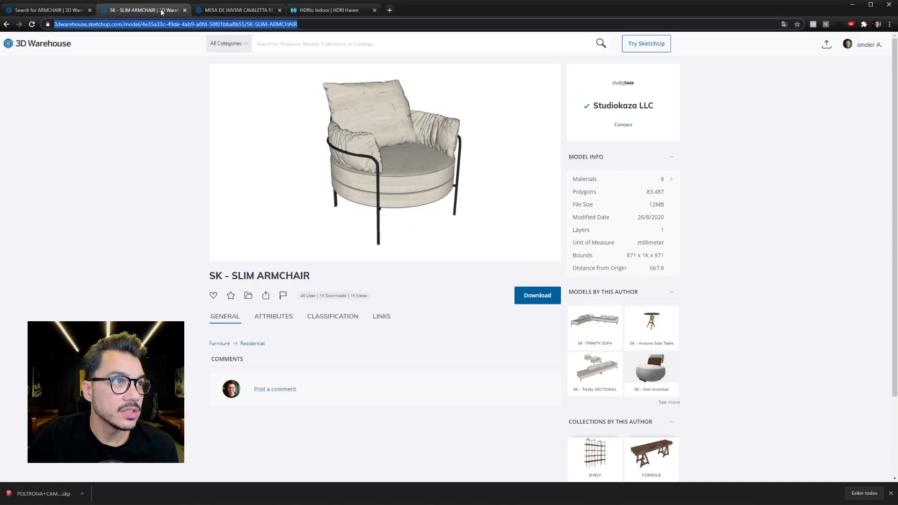
pyautogui.click(58, 14)
pyautogui.click(118, 12)
pyautogui.click(312, 28)
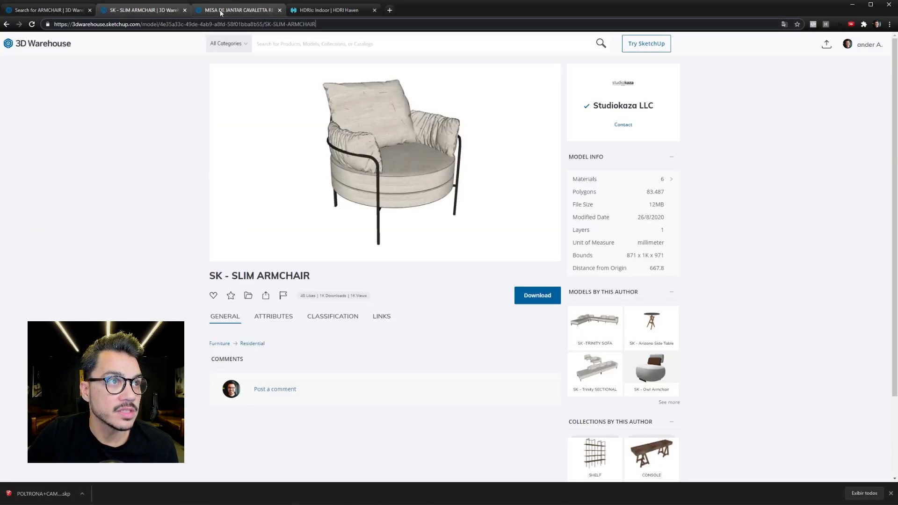
pyautogui.click(236, 10)
pyautogui.click(132, 14)
pyautogui.click(56, 11)
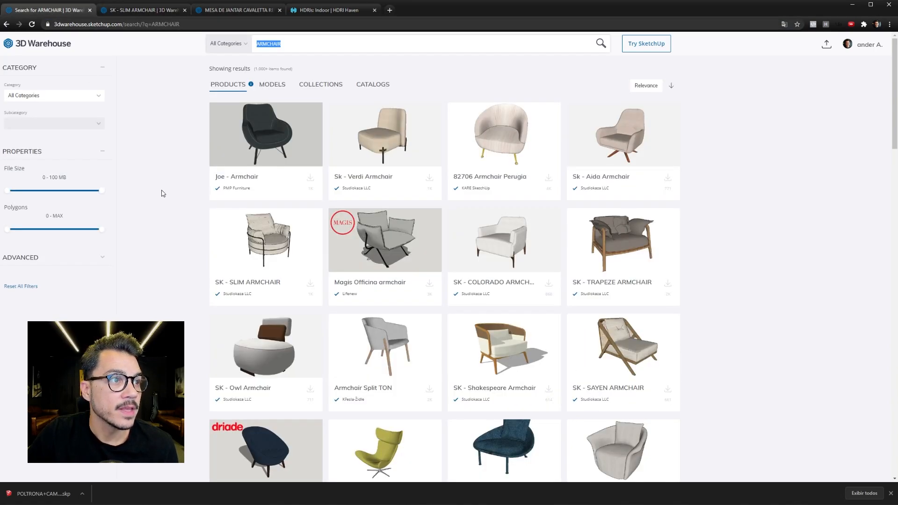
# - Return to Photos to view the REFERENCIA 02.jpg dining room reference
pyautogui.click(782, 268)
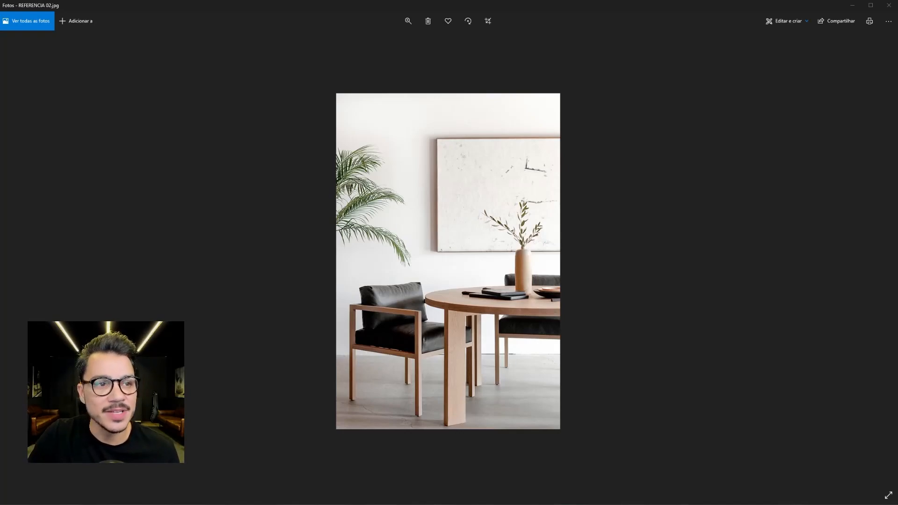
pyautogui.click(517, 384)
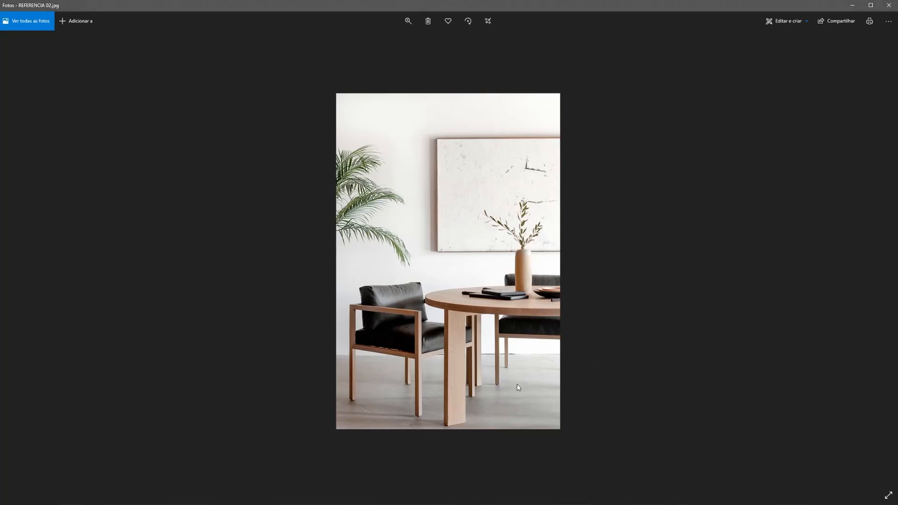
# - Switch to 3ds Max and draw a plane about 112 cm long and 141 cm wide in the maximized Perspective viewport
pyautogui.click(852, 5)
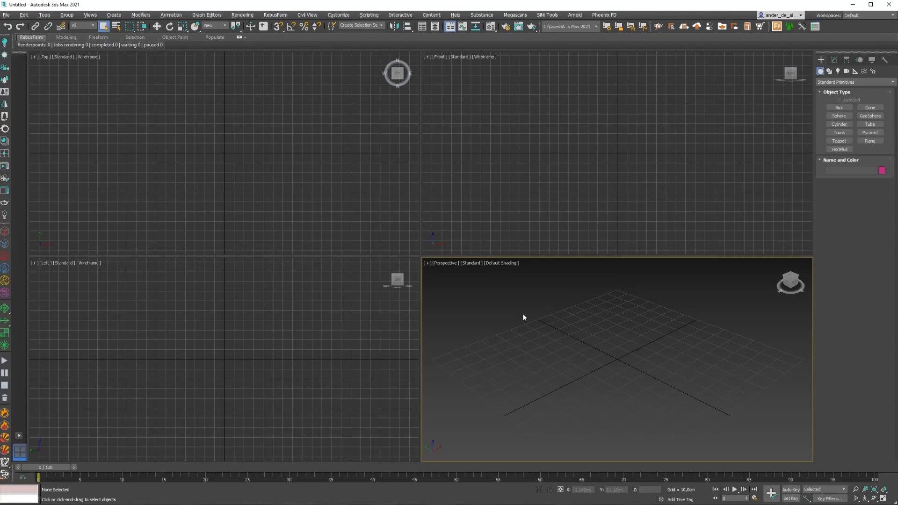
pyautogui.hotkey('alt', 'w')
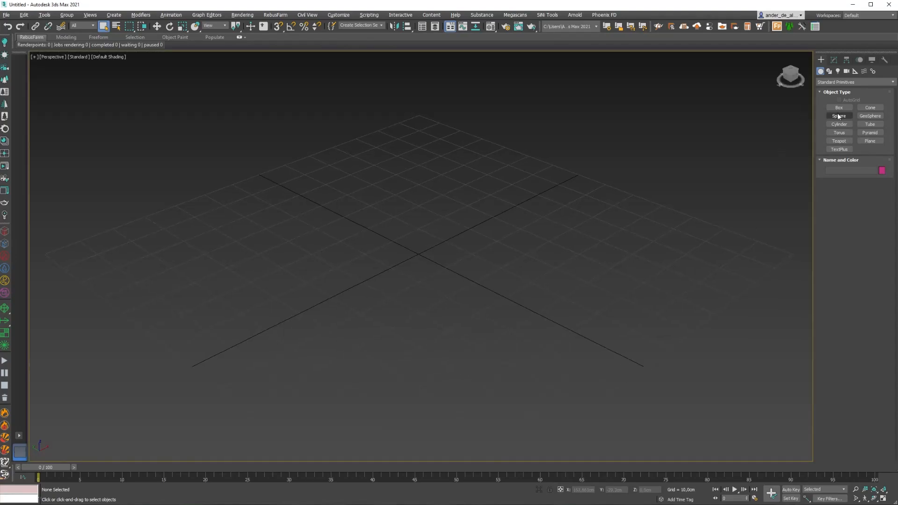
pyautogui.click(868, 141)
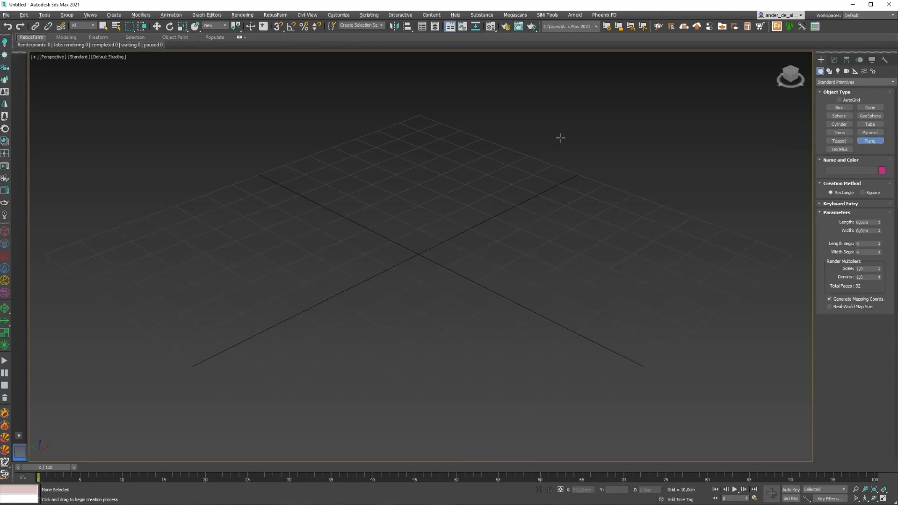
pyautogui.moveTo(563, 136); pyautogui.dragTo(580, 504)
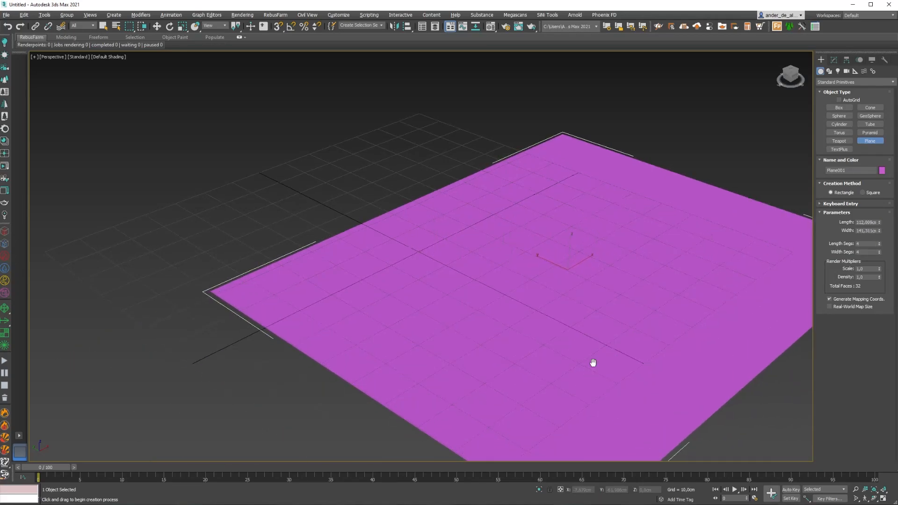
pyautogui.moveTo(578, 334); pyautogui.dragTo(554, 255, button='middle')
# - Move the plane to the origin by setting its X, Y and Z position to 0
pyautogui.press('w')
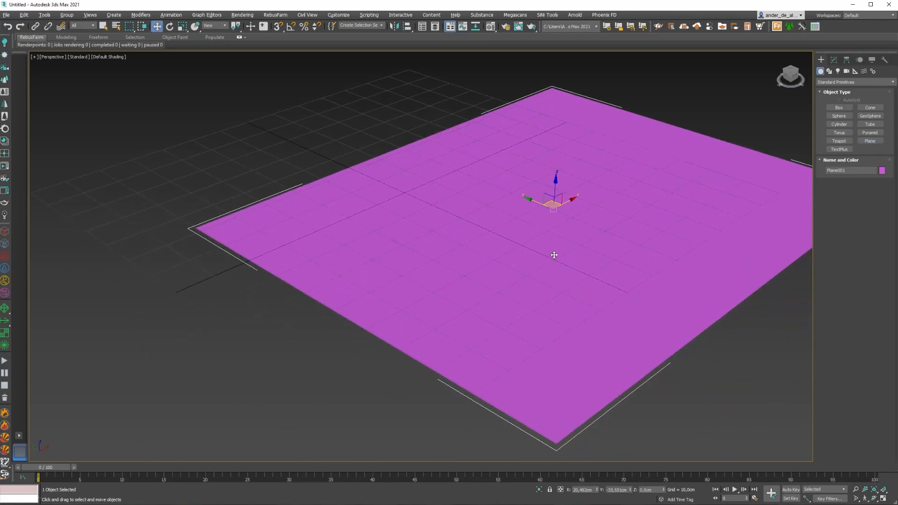
pyautogui.click(583, 490)
pyautogui.press('Tab')
pyautogui.write('0')
pyautogui.press('Tab')
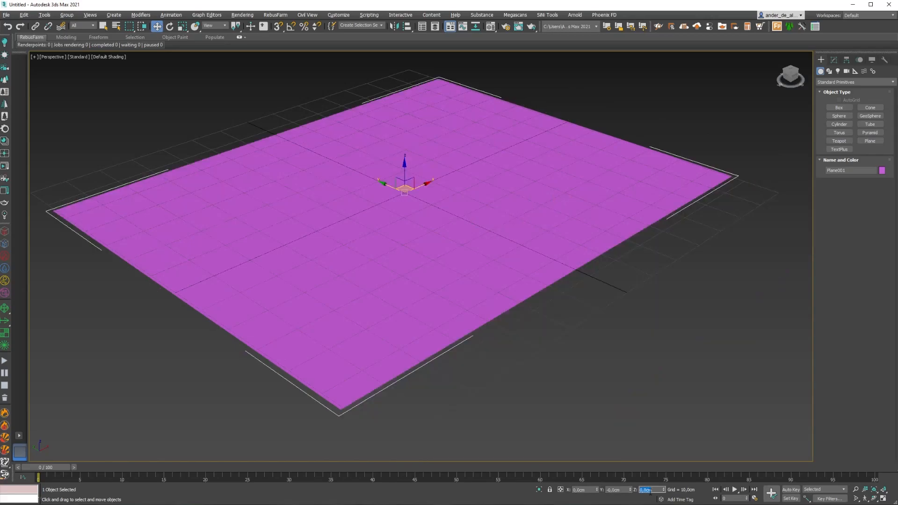
pyautogui.write('0')
pyautogui.press('Return')
# - Set the plane's length and width to 400 cm and display edged faces in the viewport
pyautogui.moveTo(507, 282); pyautogui.dragTo(531, 293, button='middle')
pyautogui.scroll(-3, 532, 293)
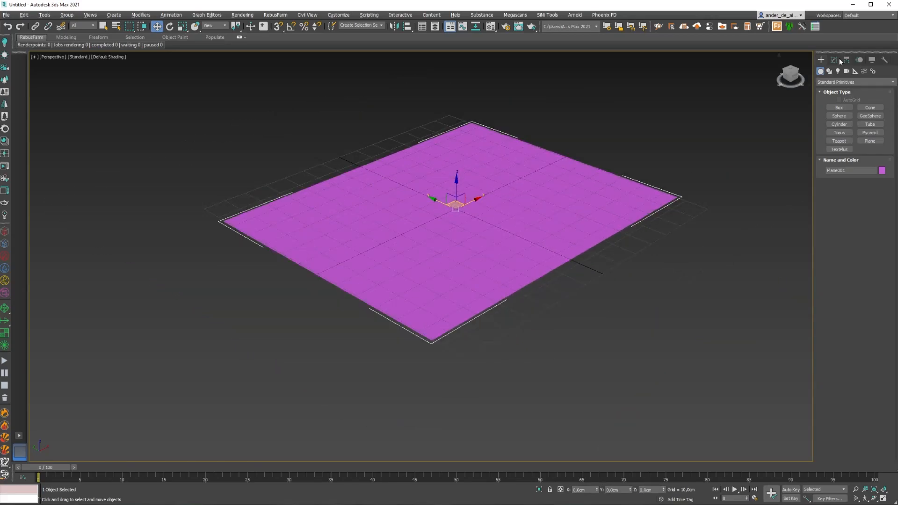
pyautogui.click(837, 60)
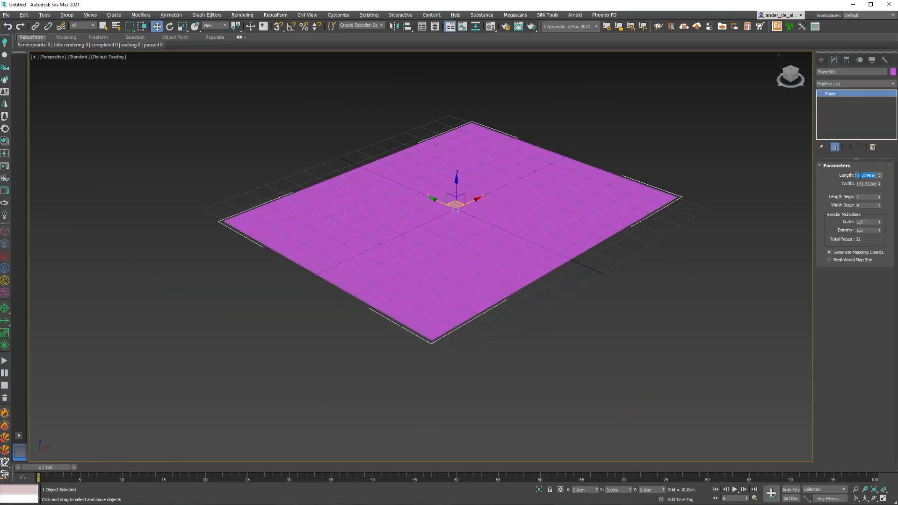
pyautogui.press('Tab')
pyautogui.write('40')
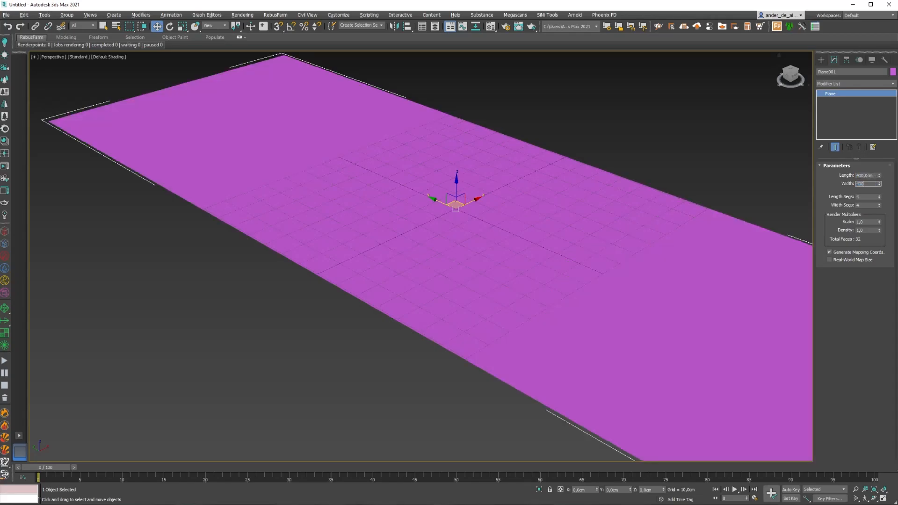
pyautogui.press('Return')
pyautogui.scroll(-8, 649, 199)
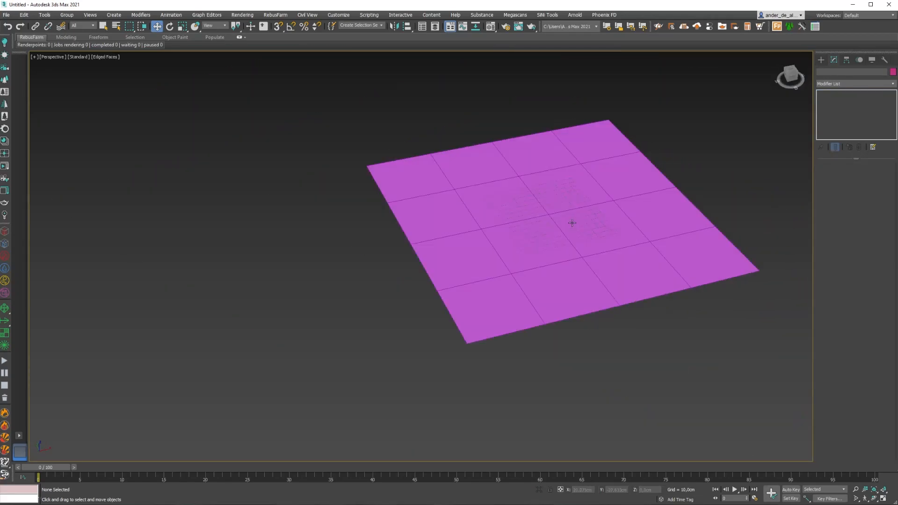
pyautogui.click(575, 220)
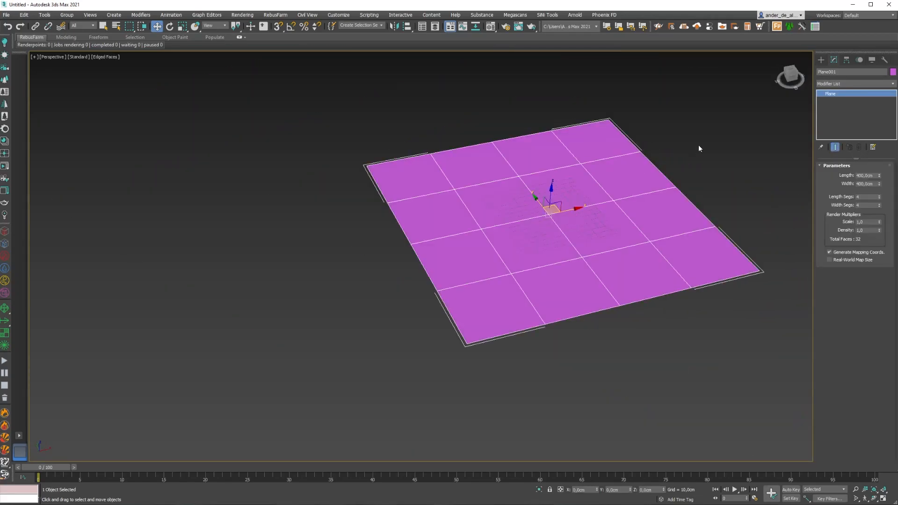
pyautogui.click(699, 148)
# - Draw a wall box behind the plane, about 21.6 cm long, 443 cm wide and 206 cm high
pyautogui.keyDown('alt'); pyautogui.moveTo(616, 270); pyautogui.dragTo(638, 243, button='middle'); pyautogui.keyUp('alt')
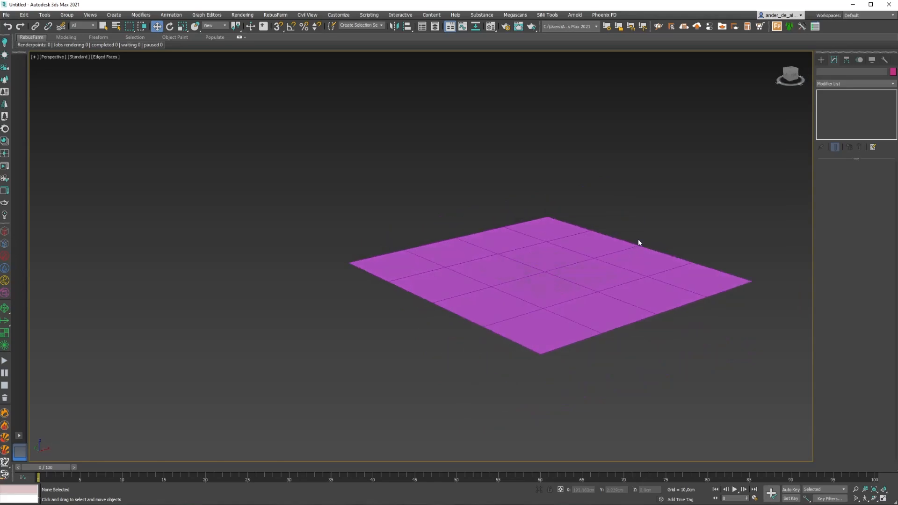
pyautogui.moveTo(656, 189); pyautogui.dragTo(651, 233, button='middle')
pyautogui.click(821, 61)
pyautogui.click(839, 109)
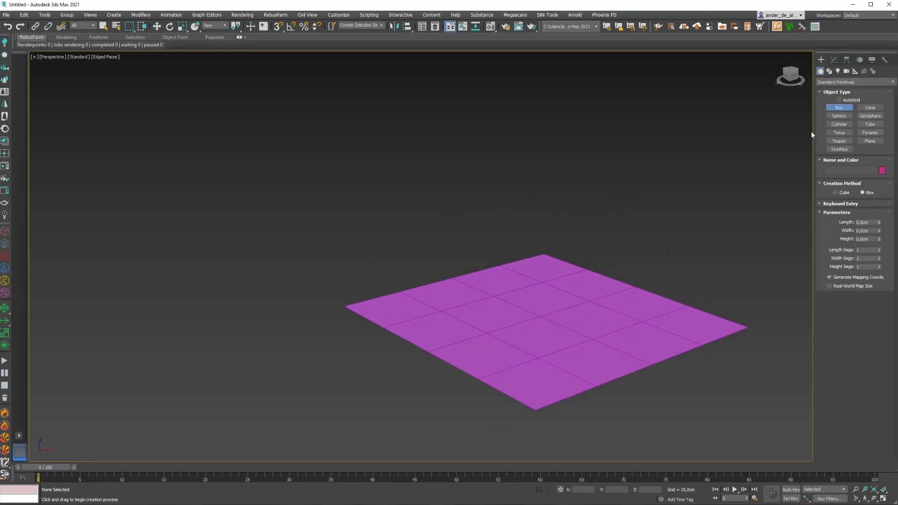
pyautogui.keyDown('alt'); pyautogui.moveTo(812, 135); pyautogui.dragTo(463, 240, button='middle'); pyautogui.keyUp('alt')
pyautogui.moveTo(323, 250); pyautogui.dragTo(571, 187)
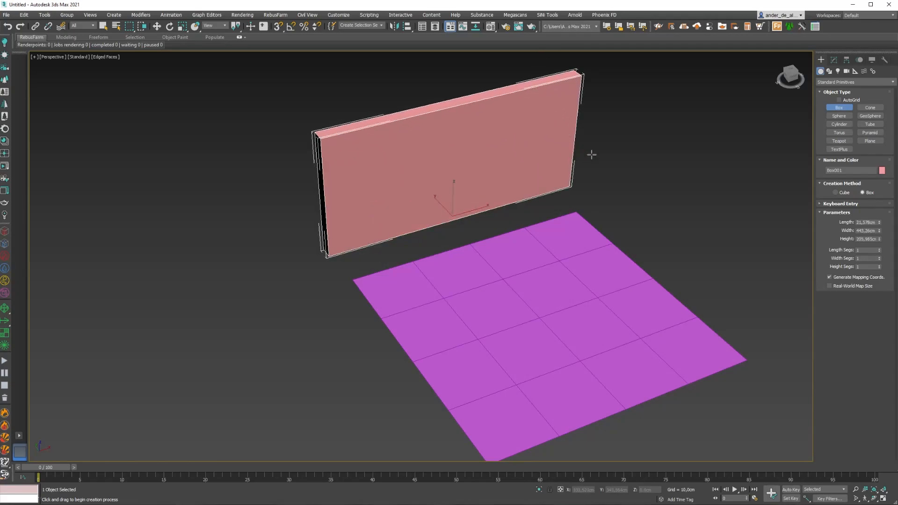
# - Set the wall box's height to 300 cm, width to 400 cm and length to 20 cm
pyautogui.click(868, 239)
pyautogui.press('Return')
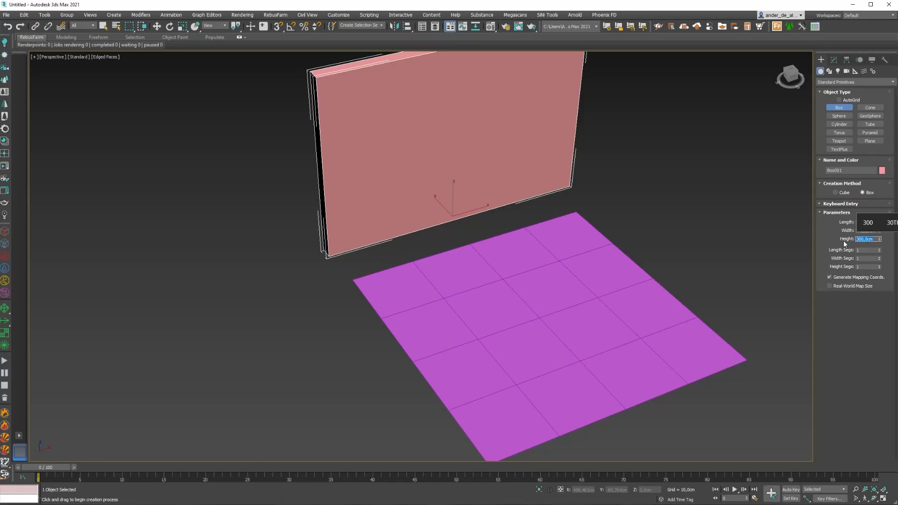
pyautogui.click(872, 230)
pyautogui.write('400')
pyautogui.press('Return')
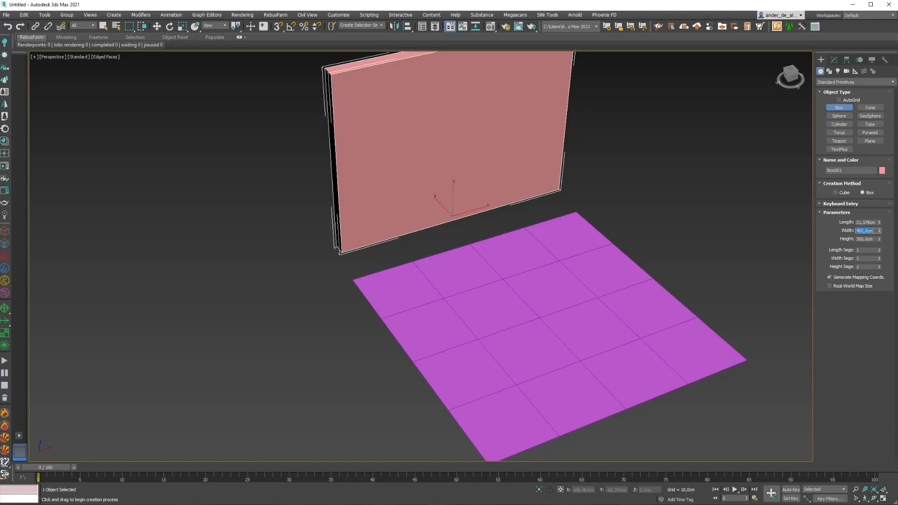
pyautogui.click(873, 223)
pyautogui.write('15')
pyautogui.press('Return')
pyautogui.write('20')
pyautogui.press('Return')
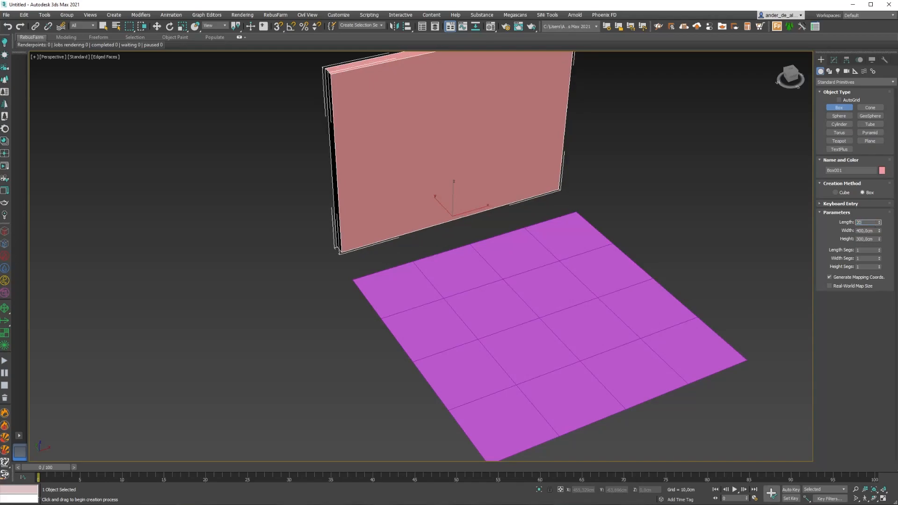
pyautogui.moveTo(544, 199); pyautogui.dragTo(648, 200, button='middle')
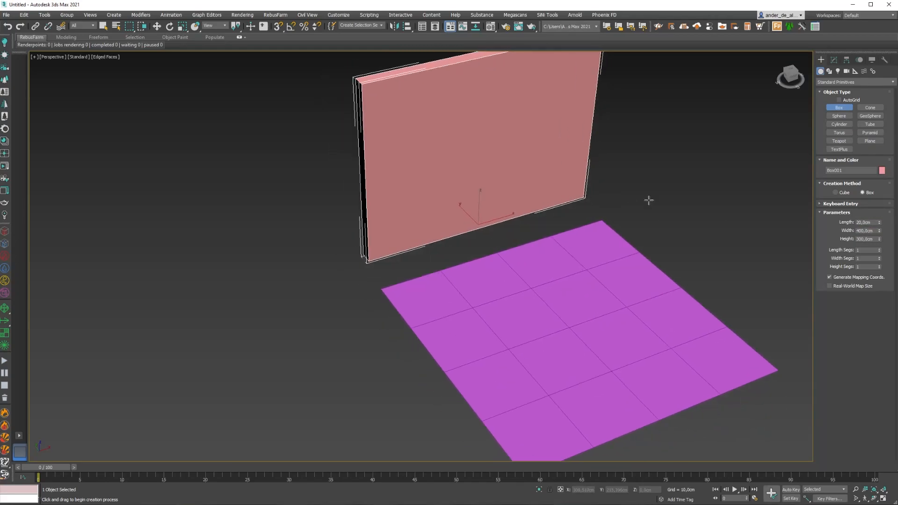
pyautogui.click(104, 26)
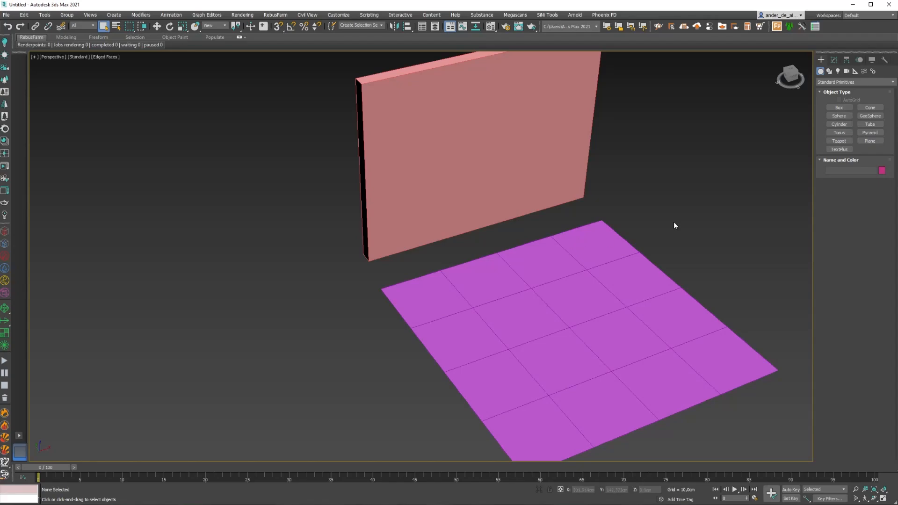
# - Select the wall box for moving and turn on 3D snapping with Vertex, Endpoint and Midpoint enabled
pyautogui.click(465, 223)
pyautogui.press('w')
pyautogui.moveTo(500, 227); pyautogui.dragTo(501, 193, button='middle')
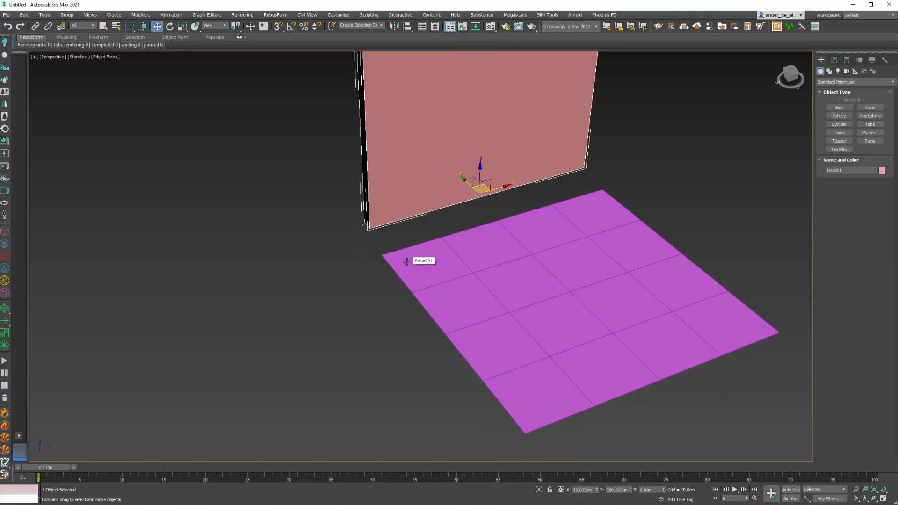
pyautogui.click(278, 27)
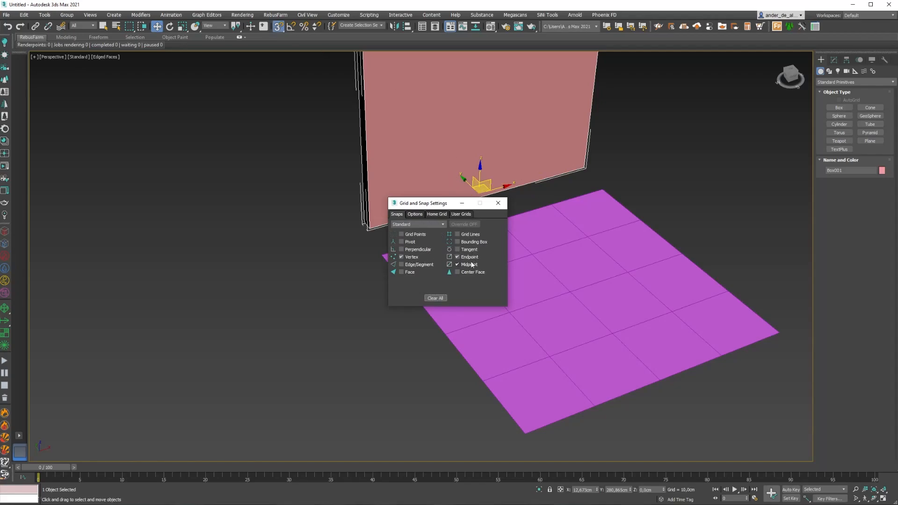
pyautogui.click(498, 203)
# - Snap the wall box's lower front corner onto the floor plane's matching back corner and turn snapping off
pyautogui.scroll(5, 395, 222)
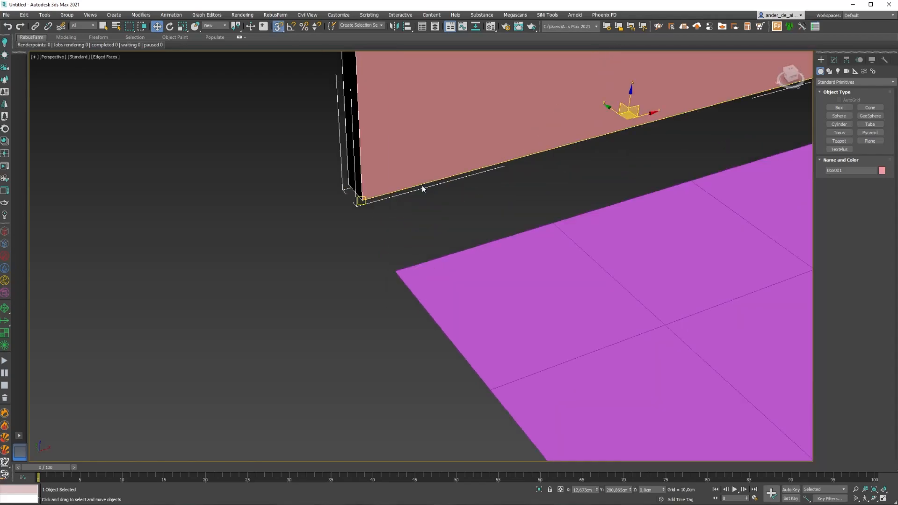
pyautogui.moveTo(364, 201); pyautogui.dragTo(396, 271)
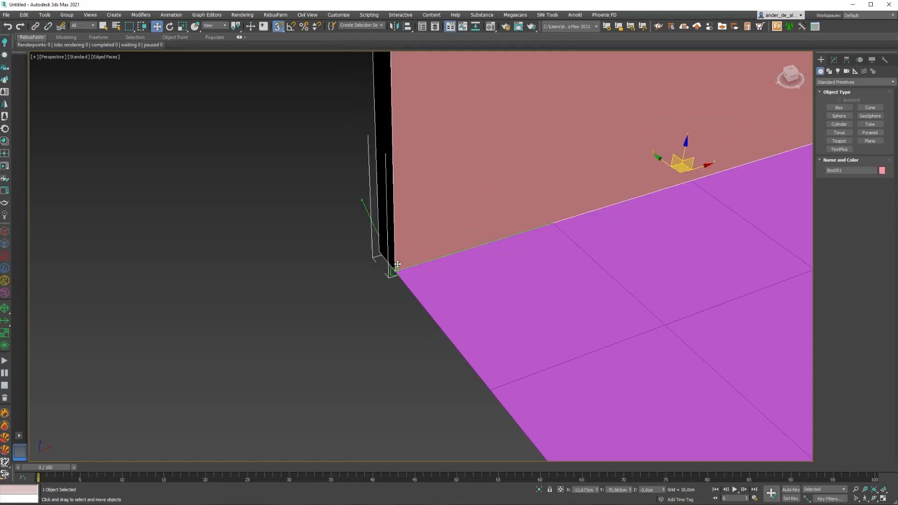
pyautogui.scroll(-5, 304, 278)
pyautogui.click(504, 234)
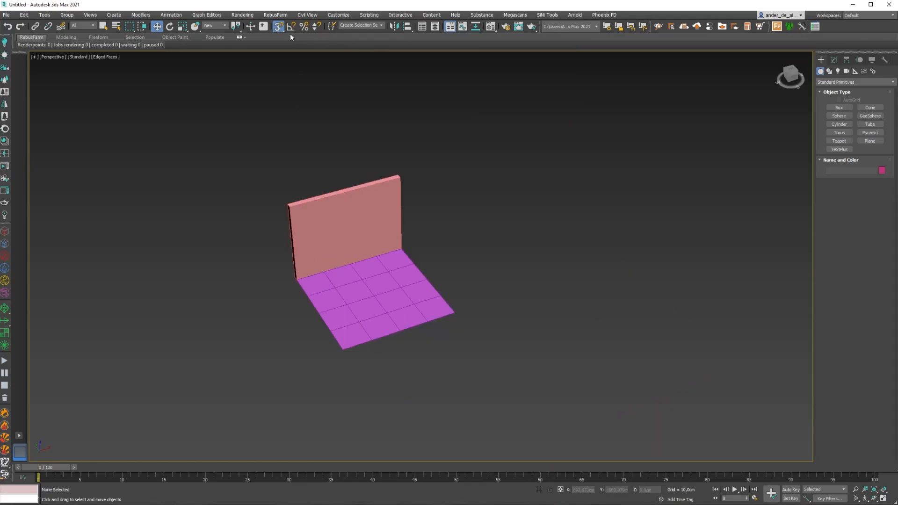
pyautogui.click(279, 27)
# - Check the names and parameters of the floor plane and the wall box
pyautogui.moveTo(438, 206); pyautogui.dragTo(543, 205, button='middle')
pyautogui.scroll(5, 494, 260)
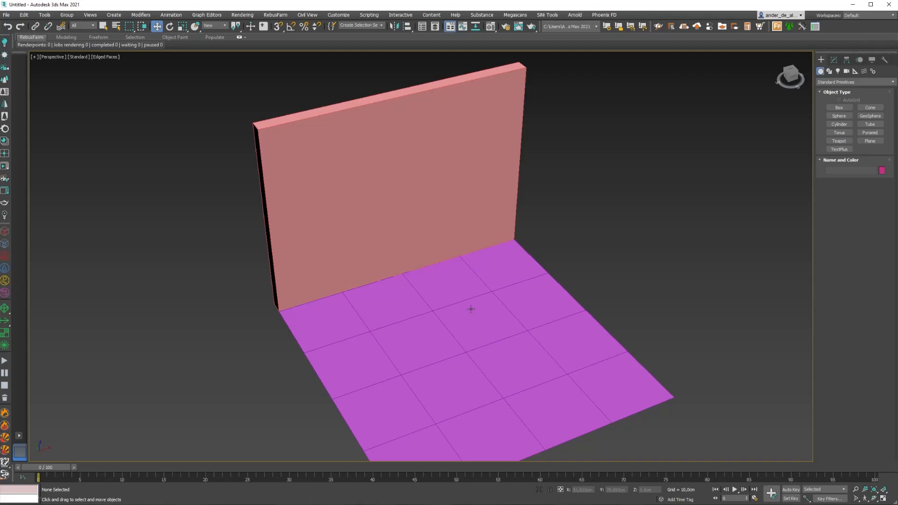
pyautogui.click(471, 309)
pyautogui.click(833, 60)
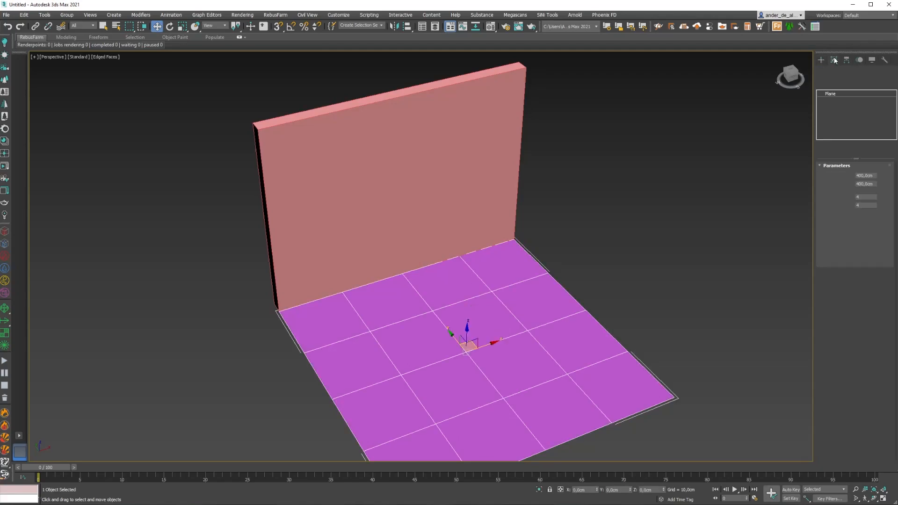
pyautogui.click(718, 55)
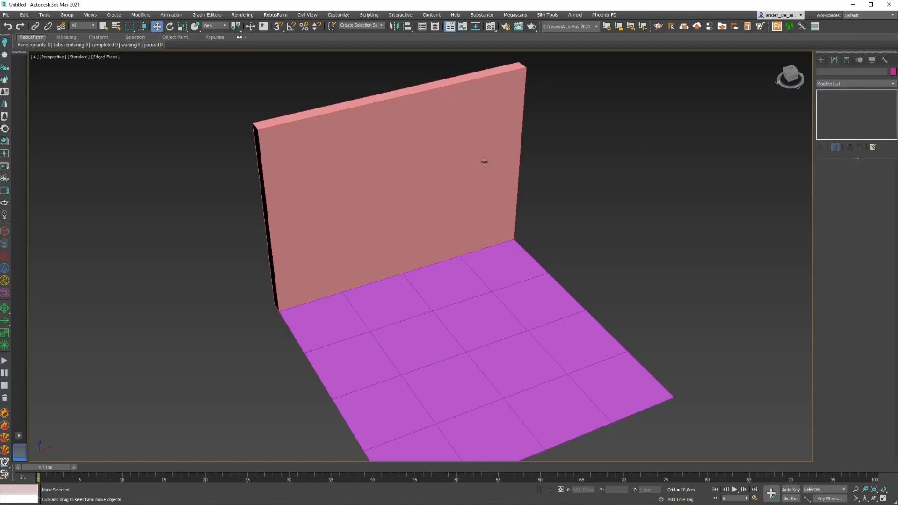
pyautogui.click(484, 161)
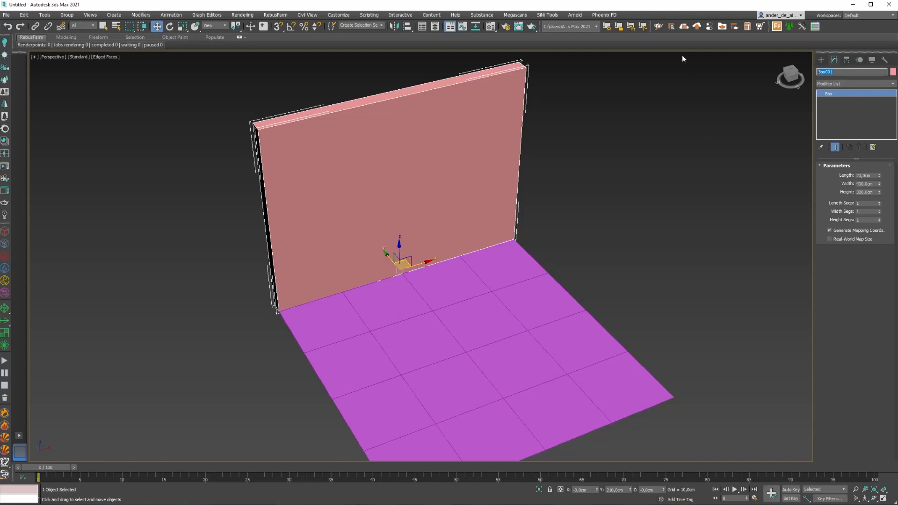
pyautogui.click(655, 253)
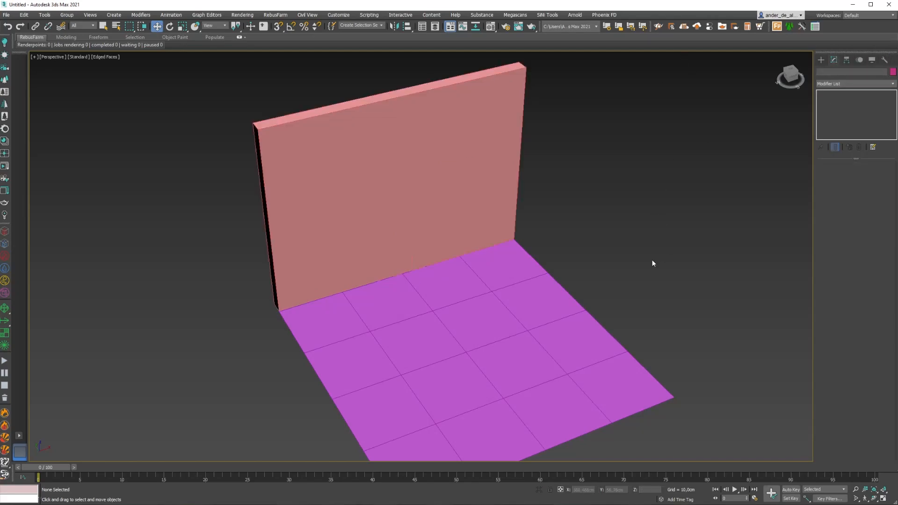
# - Hide the grid in the Top view and change to an angled orthographic view with Default Shading
pyautogui.scroll(-6, 653, 263)
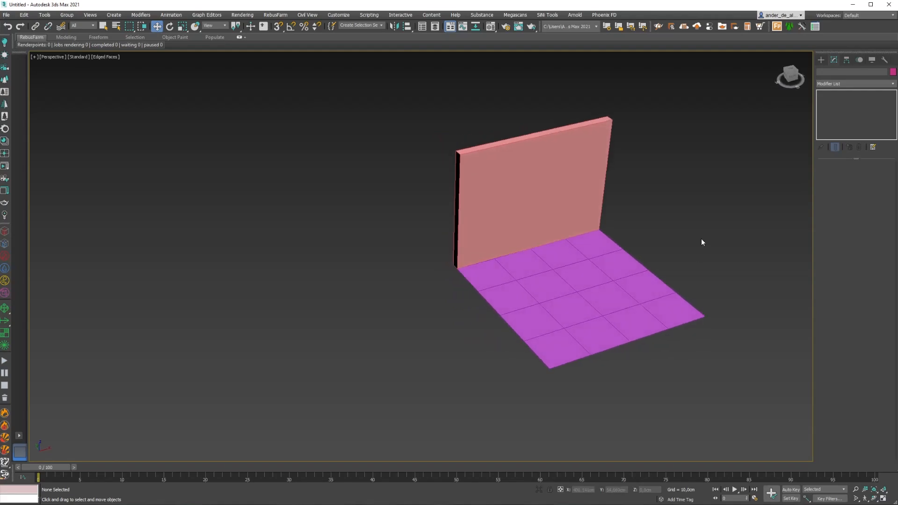
pyautogui.moveTo(701, 242); pyautogui.dragTo(664, 230, button='middle')
pyautogui.press('t')
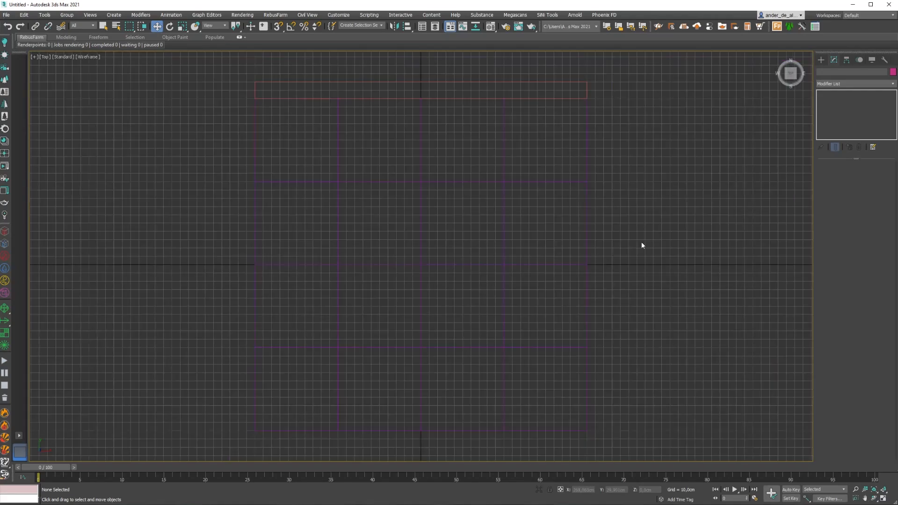
pyautogui.press('g')
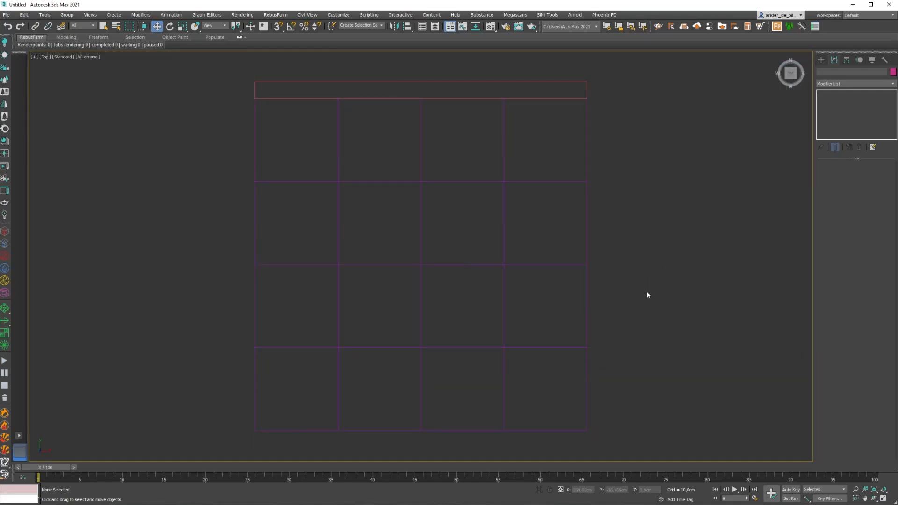
pyautogui.moveTo(646, 295)
pyautogui.keyDown('alt'); pyautogui.mouseDown(button='middle')
pyautogui.moveTo(696, 278)
pyautogui.moveTo(675, 232)
pyautogui.moveTo(675, 243)
pyautogui.mouseUp(button='middle'); pyautogui.keyUp('alt')
pyautogui.press('F3')
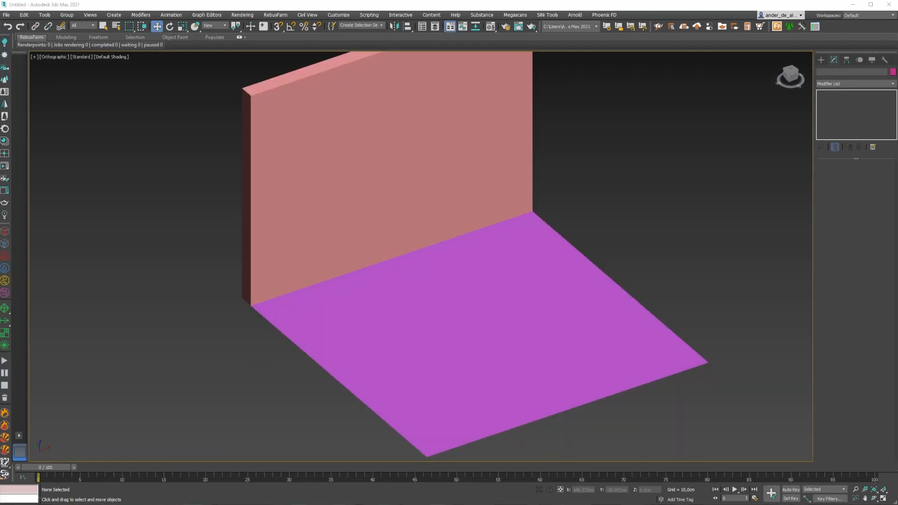
pyautogui.click(634, 178)
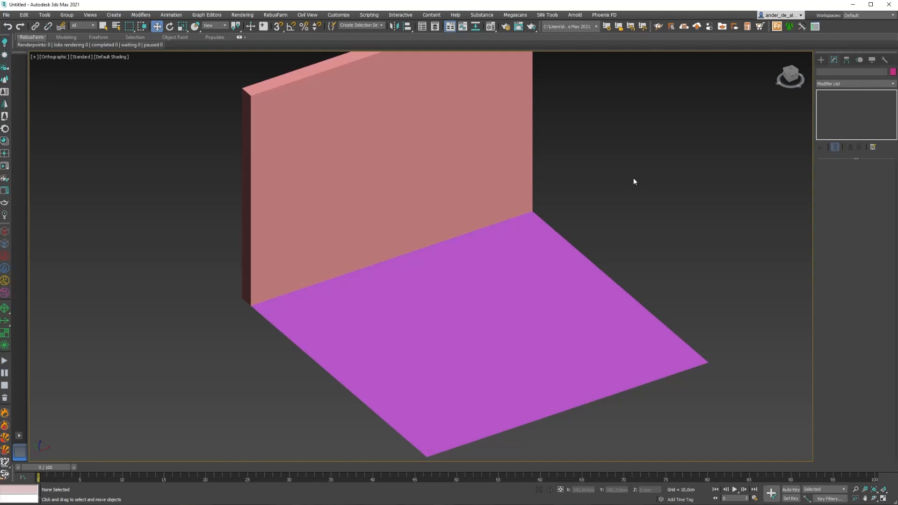
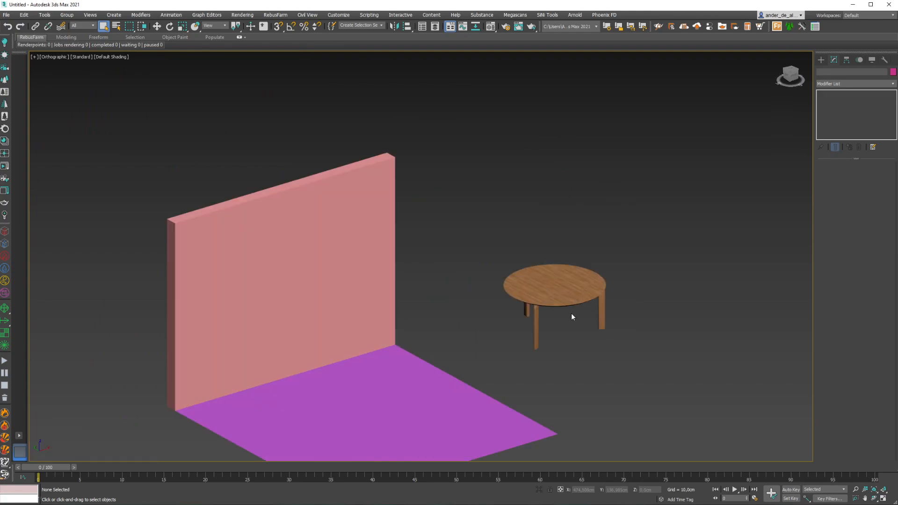
# - Delete the round table and merge the dining table group from MESA.max into the scene
pyautogui.press('Delete')
pyautogui.click(10, 18)
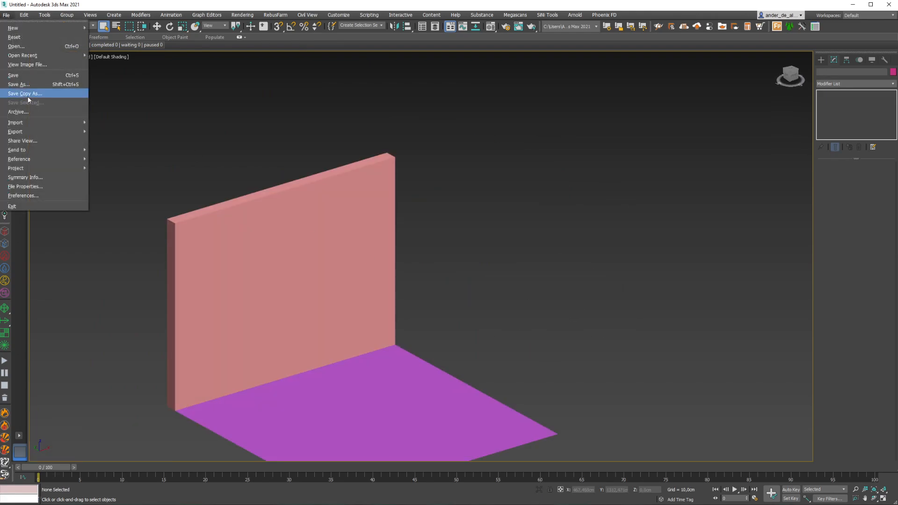
pyautogui.moveTo(25, 124)
pyautogui.click(111, 132)
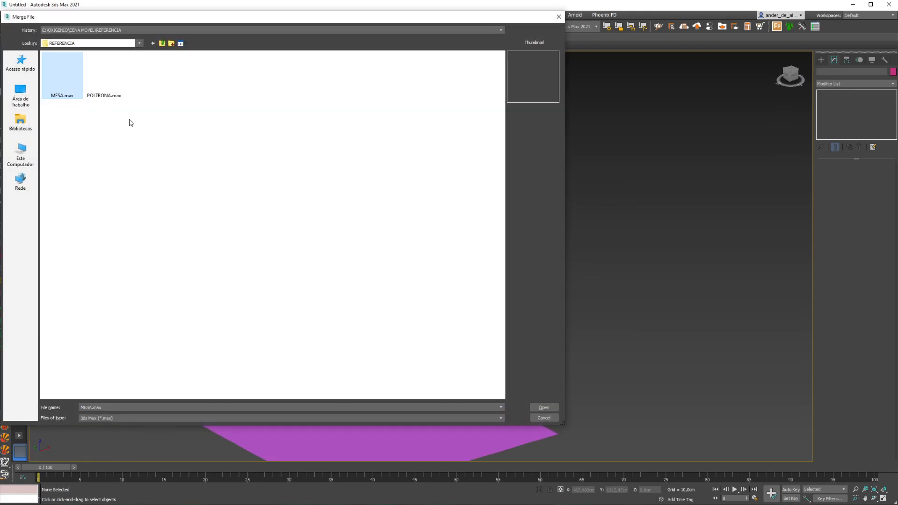
pyautogui.click(545, 409)
pyautogui.click(419, 186)
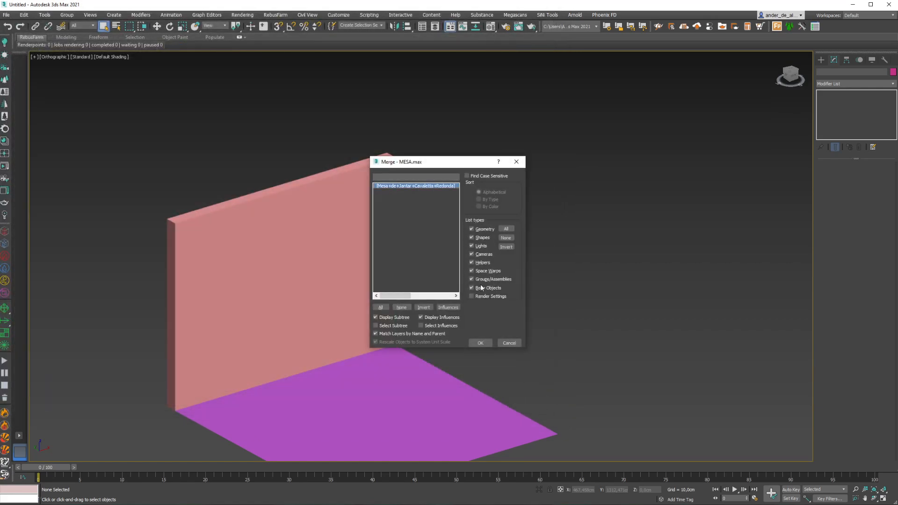
pyautogui.click(480, 343)
pyautogui.press('z')
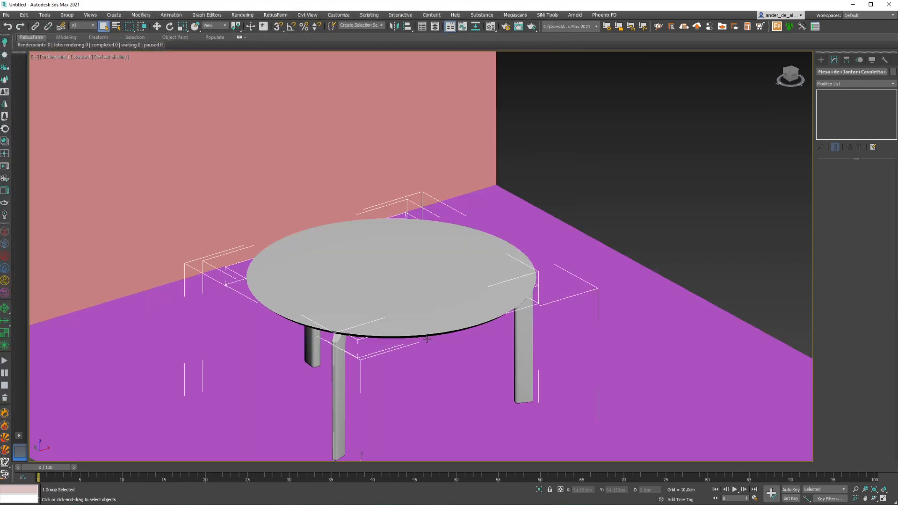
# - Delete the merged table and import the SketchUp table model MESA.skp instead
pyautogui.press('Delete')
pyautogui.press('z')
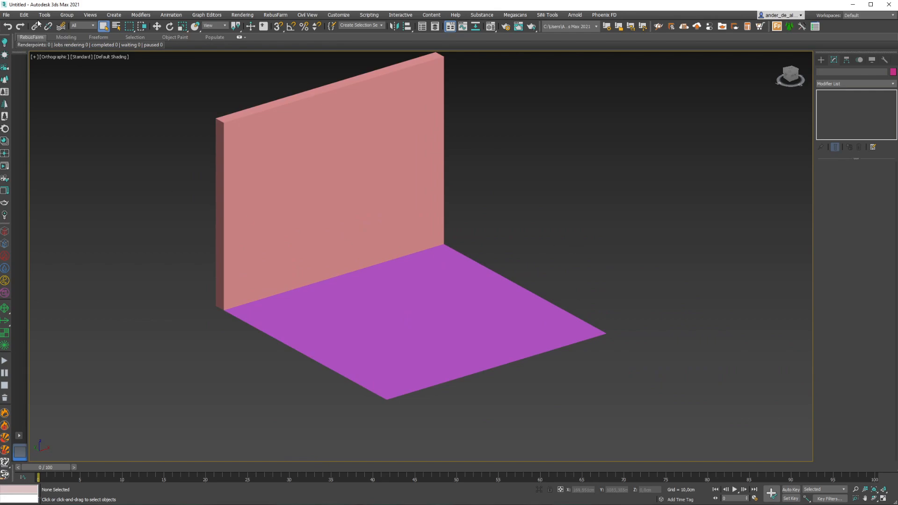
pyautogui.click(11, 15)
pyautogui.moveTo(71, 123)
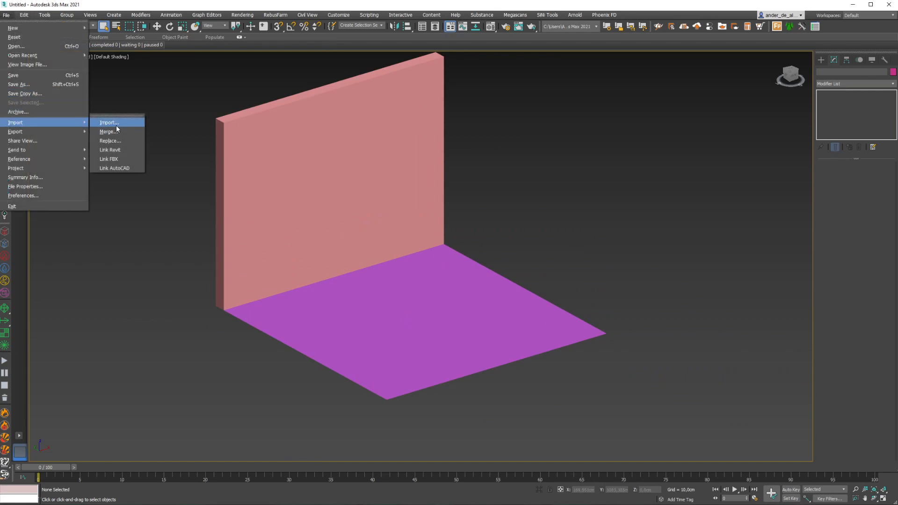
pyautogui.click(143, 131)
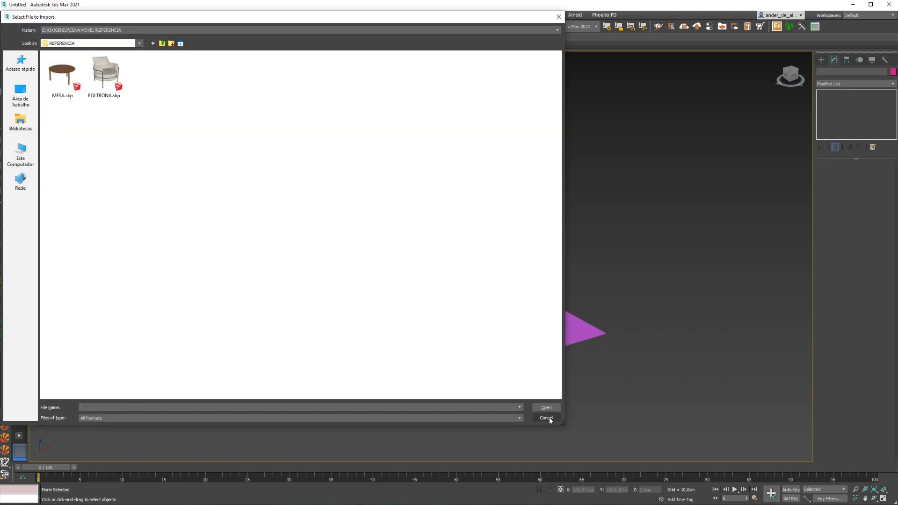
pyautogui.doubleClick(63, 74)
pyautogui.click(420, 310)
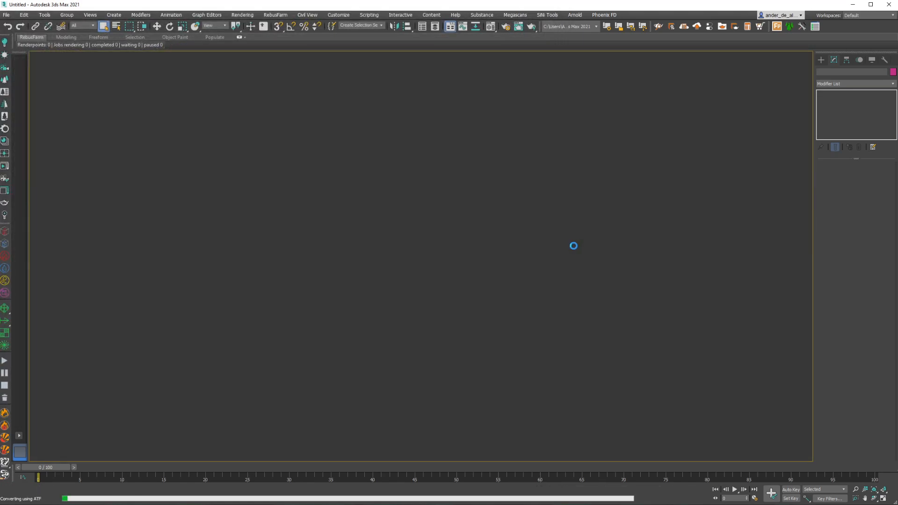
pyautogui.scroll(-3, 496, 356)
# - Import the SketchUp armchair model POLTRONA.skp into the scene
pyautogui.click(6, 15)
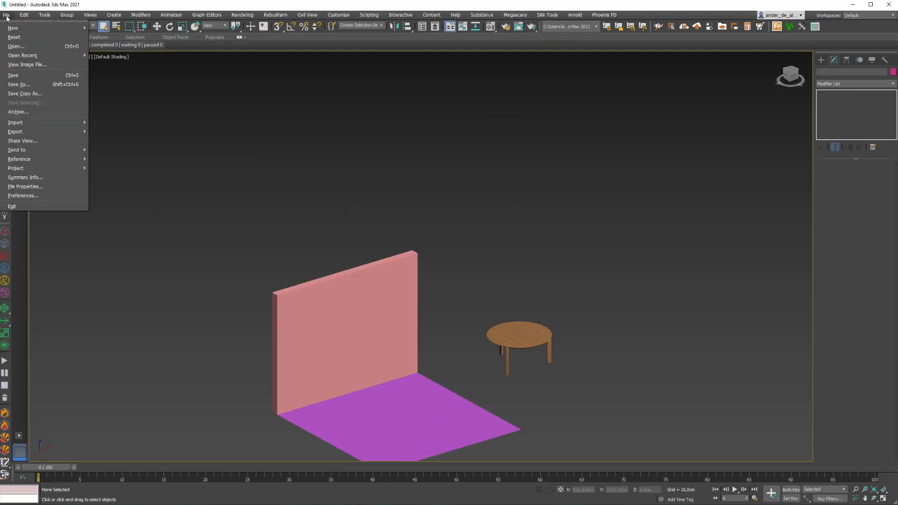
pyautogui.moveTo(28, 120)
pyautogui.click(108, 120)
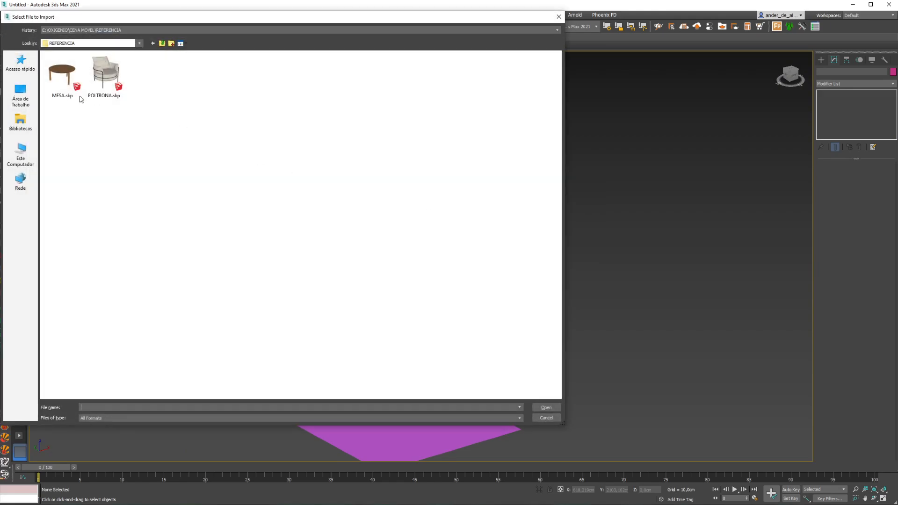
pyautogui.doubleClick(104, 77)
pyautogui.click(430, 310)
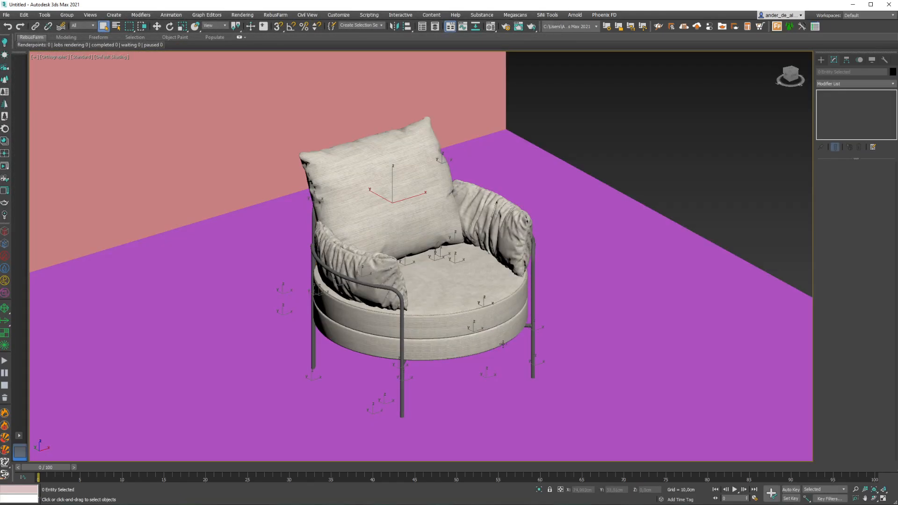
pyautogui.scroll(-5, 533, 349)
# - In the Top view, move the armchair group off the floor plane to beside the round table
pyautogui.click(498, 342)
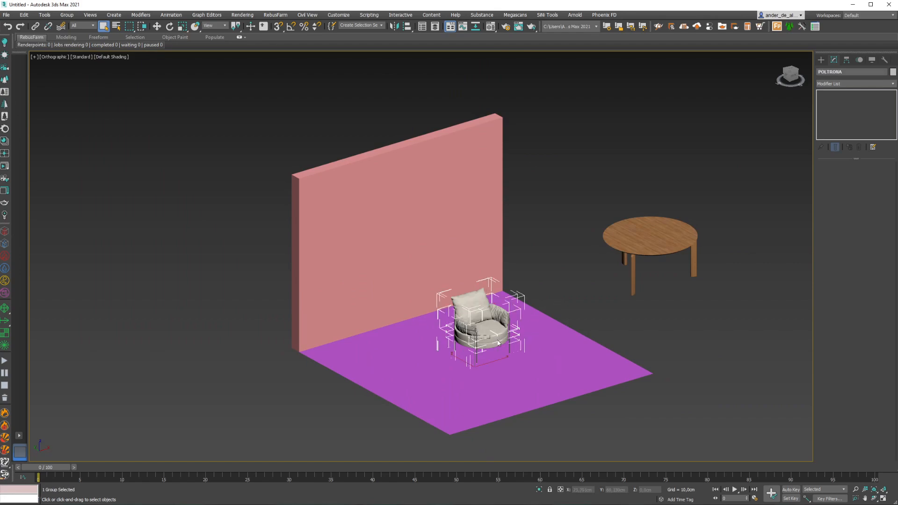
pyautogui.click(557, 315)
pyautogui.scroll(4, 514, 333)
pyautogui.click(467, 339)
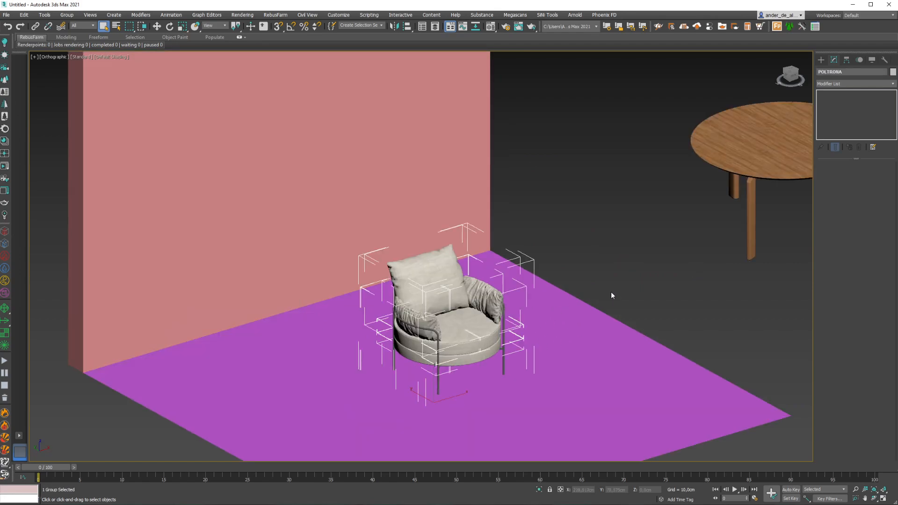
pyautogui.click(610, 291)
pyautogui.press('t')
pyautogui.scroll(-10, 595, 297)
pyautogui.click(493, 281)
pyautogui.press('w')
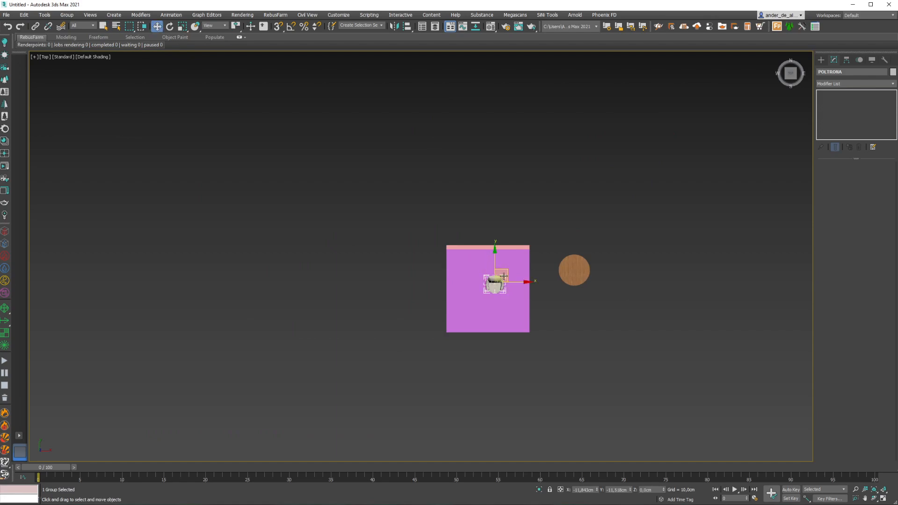
pyautogui.moveTo(505, 275); pyautogui.dragTo(570, 235)
pyautogui.click(624, 242)
pyautogui.scroll(5, 602, 265)
pyautogui.scroll(-1, 585, 195)
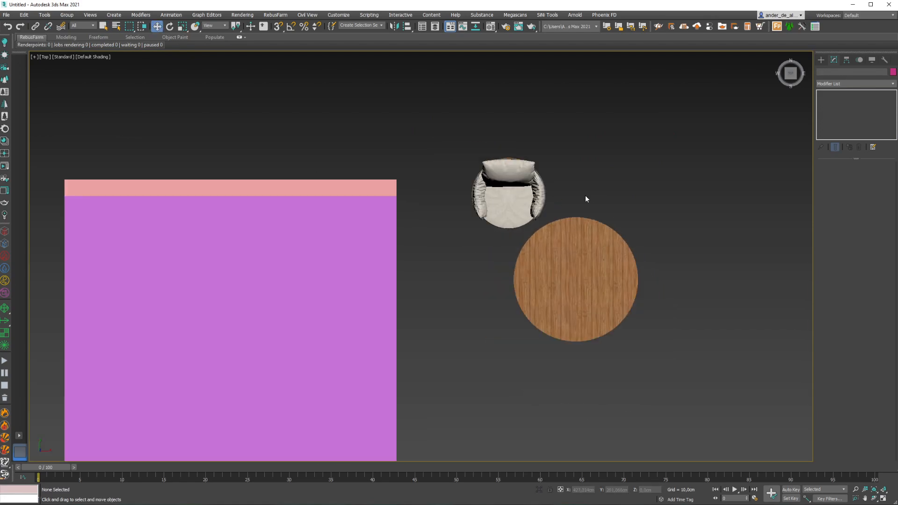
pyautogui.keyDown('alt'); pyautogui.moveTo(585, 195); pyautogui.dragTo(591, 205, button='middle'); pyautogui.keyUp('alt')
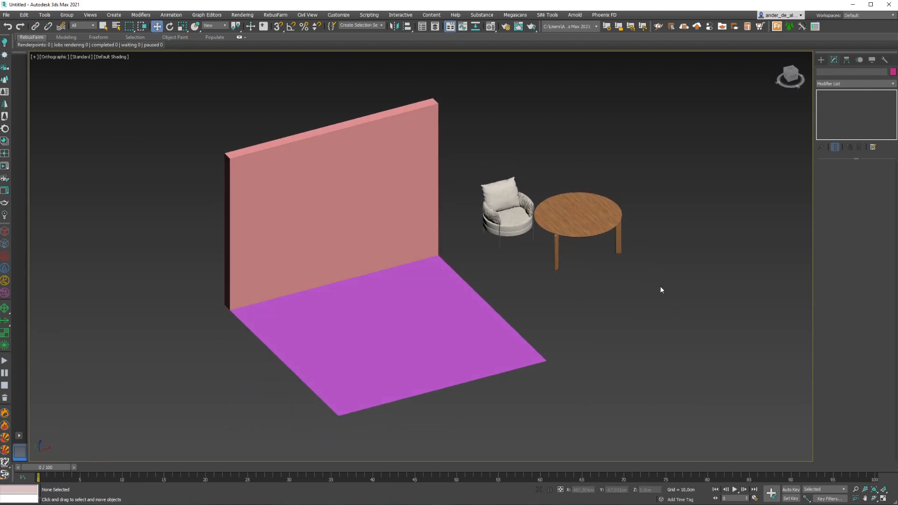
# - Consult the reference photo REFERENCIA 02.jpg, then return to 3ds Max and show edged faces in the viewport
pyautogui.click(398, 500)
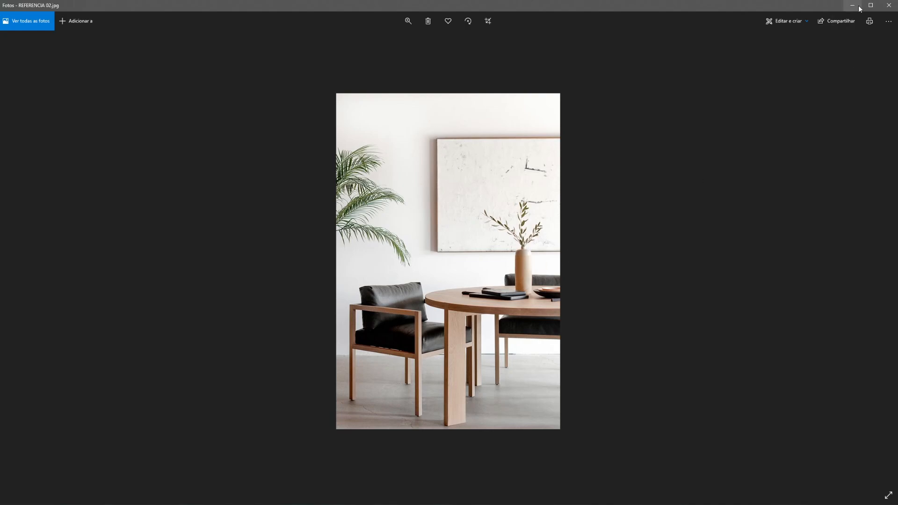
pyautogui.hotkey('alt', 'Tab')
pyautogui.press('F4')
pyautogui.click(439, 165)
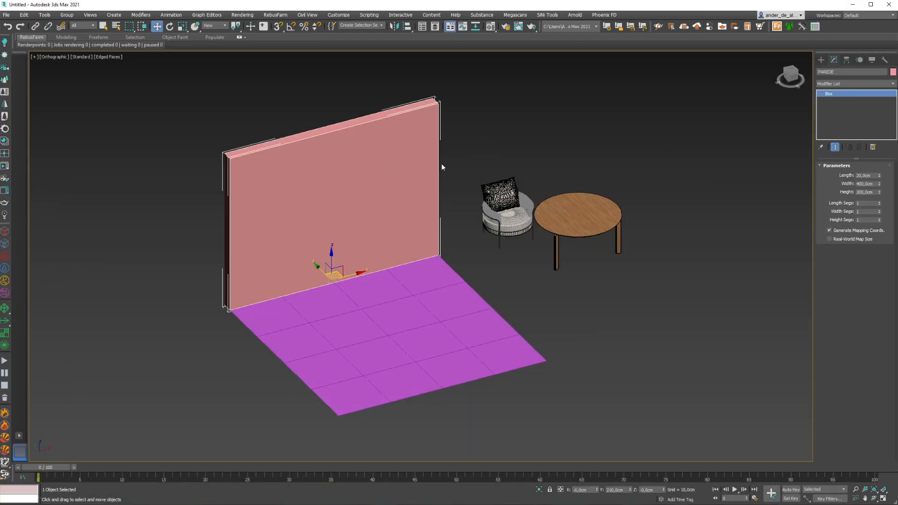
pyautogui.click(476, 148)
pyautogui.moveTo(572, 238); pyautogui.dragTo(498, 231, button='middle')
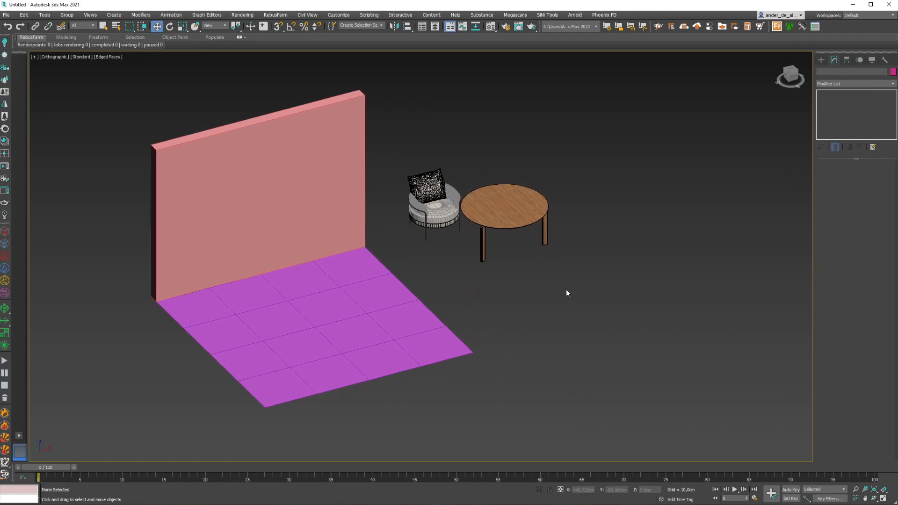
# - Create a box in the Top view below the round table, about 141 cm long, 233 cm wide and 10 cm high
pyautogui.press('t')
pyautogui.press('z')
pyautogui.moveTo(549, 296); pyautogui.dragTo(490, 342, button='middle')
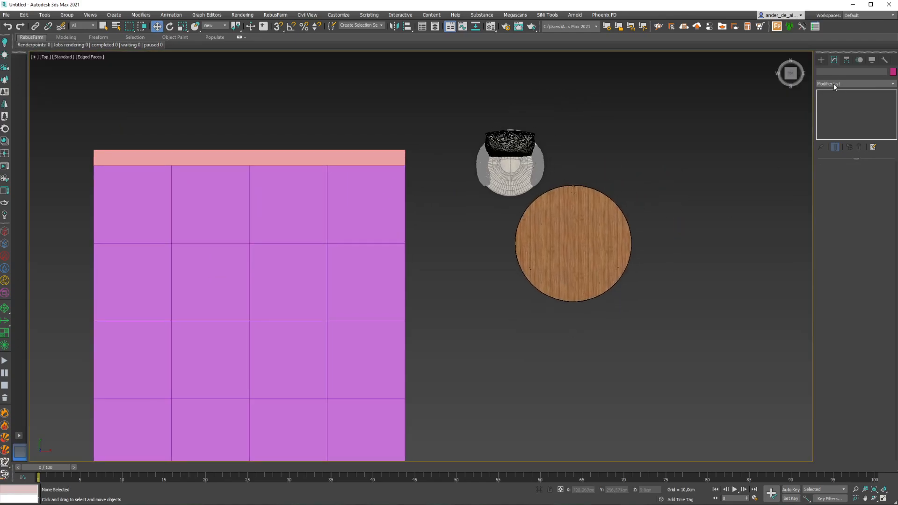
pyautogui.click(821, 60)
pyautogui.click(839, 108)
pyautogui.moveTo(547, 364); pyautogui.dragTo(539, 281, button='middle')
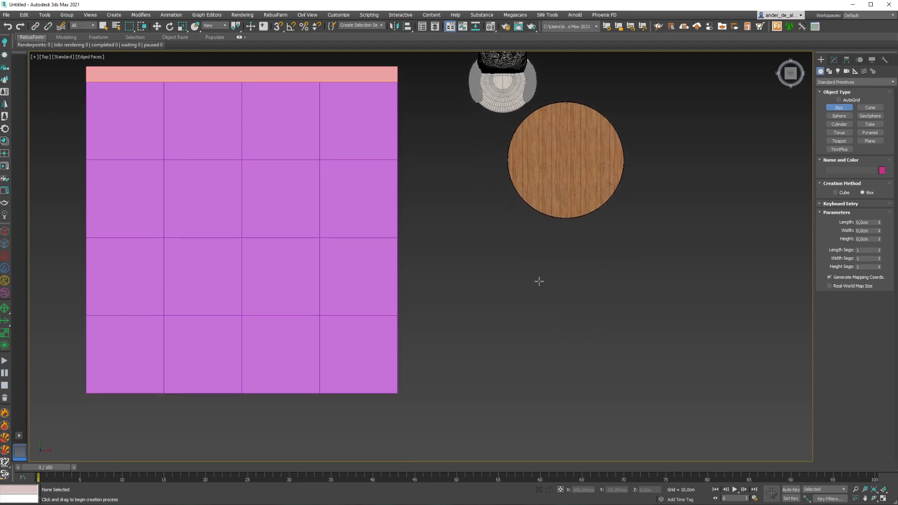
pyautogui.moveTo(475, 258); pyautogui.dragTo(658, 368)
pyautogui.click(655, 360)
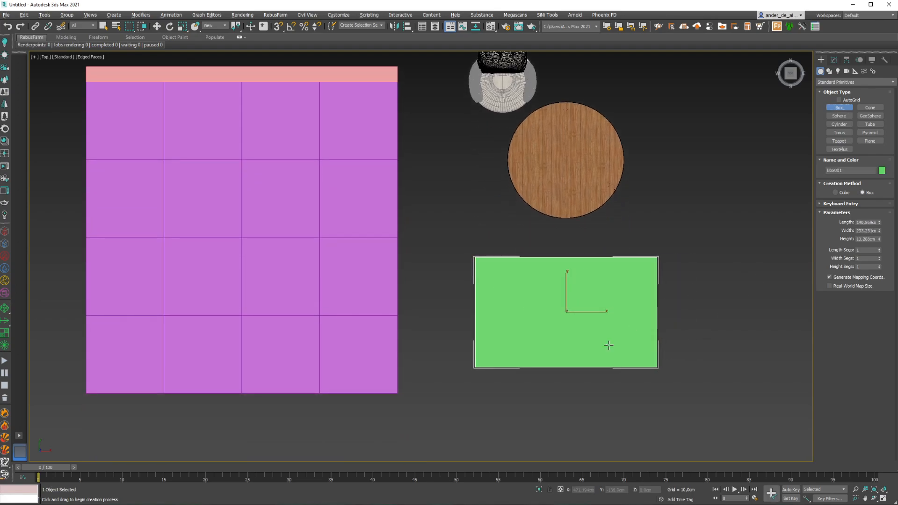
pyautogui.keyDown('alt'); pyautogui.moveTo(592, 350); pyautogui.dragTo(610, 314, button='middle'); pyautogui.keyUp('alt')
pyautogui.scroll(5, 609, 315)
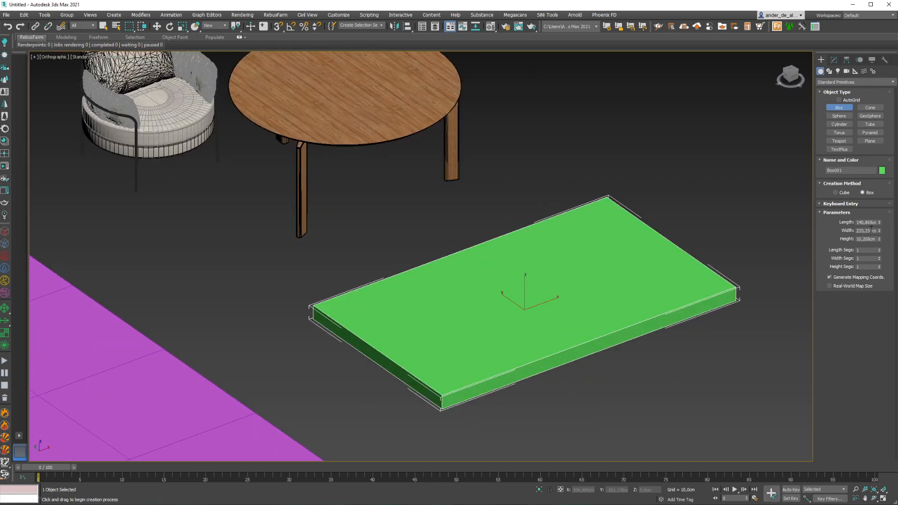
# - Set the new box's width to 200 cm and its length to 100 cm
pyautogui.doubleClick(871, 230)
pyautogui.write('200')
pyautogui.press('Return')
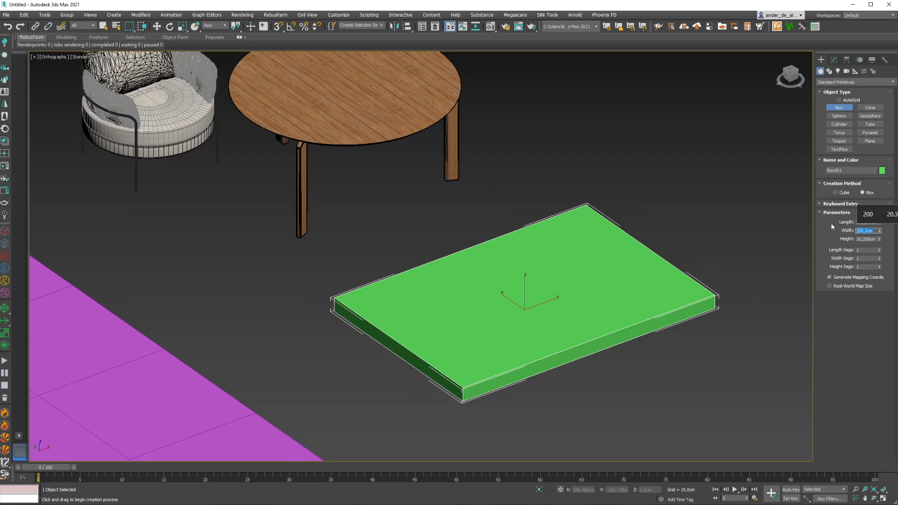
pyautogui.doubleClick(868, 222)
pyautogui.write('100')
pyautogui.press('Return')
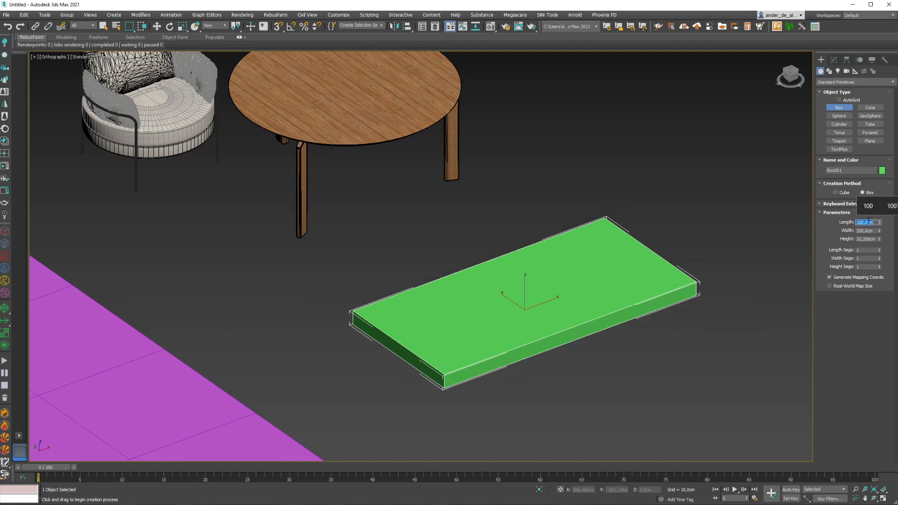
# - Try a height of 3 cm for the box, then set it to 4 cm
pyautogui.doubleClick(866, 239)
pyautogui.write('3')
pyautogui.press('Return')
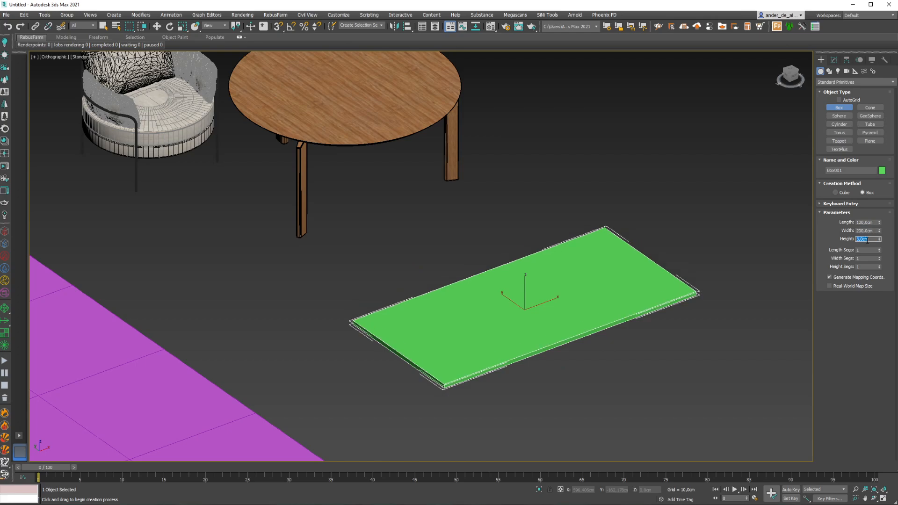
pyautogui.write('4')
pyautogui.press('Return')
pyautogui.scroll(5, 582, 312)
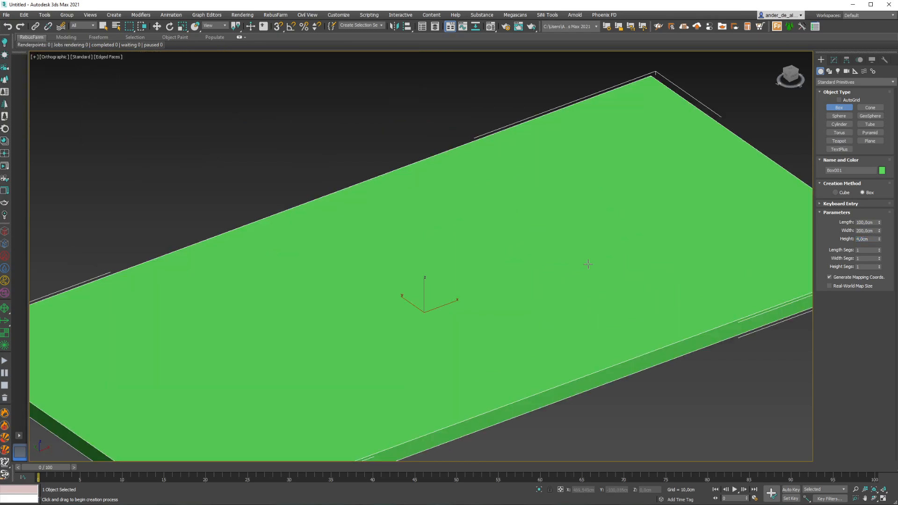
pyautogui.moveTo(464, 307); pyautogui.dragTo(482, 270, button='middle')
pyautogui.scroll(-4, 482, 271)
# - Convert the thin box to an Editable Poly
pyautogui.press('w')
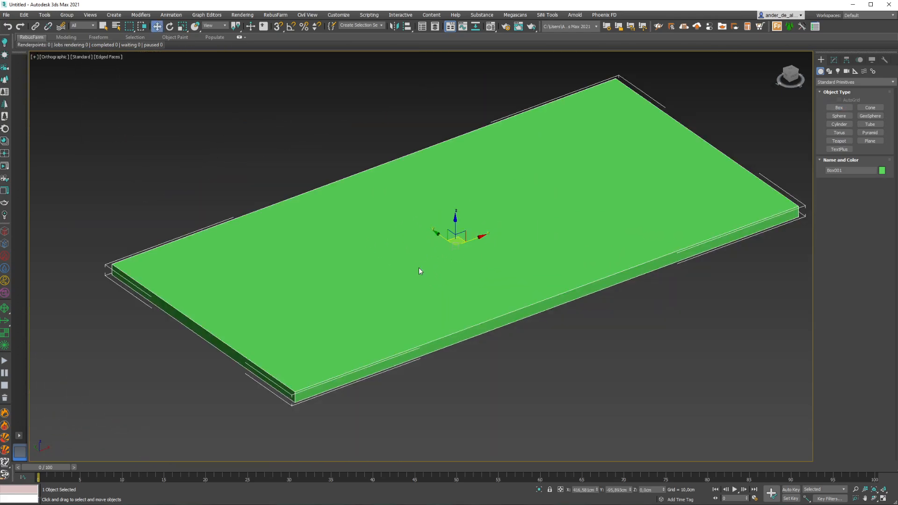
pyautogui.rightClick(419, 267)
pyautogui.moveTo(437, 353)
pyautogui.click(514, 359)
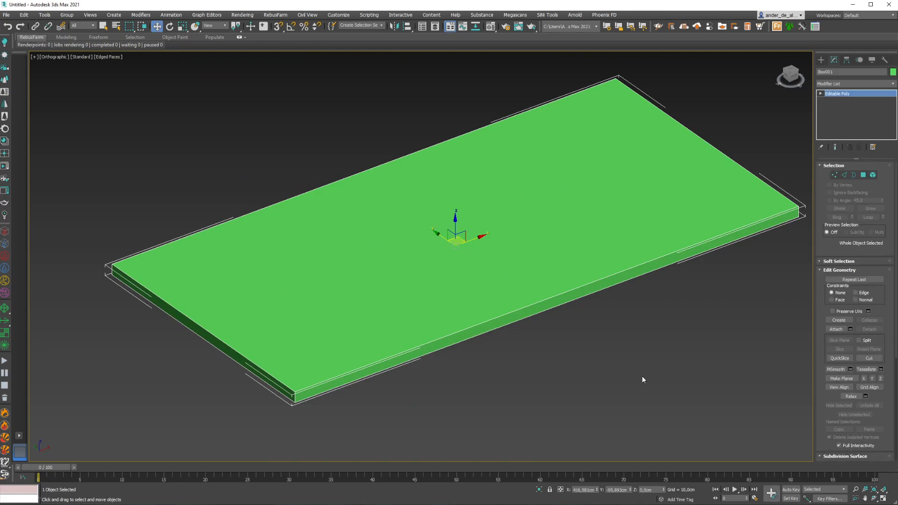
pyautogui.click(642, 375)
# - Detach the box's top polygon as a separate object named PINTURA
pyautogui.click(542, 219)
pyautogui.click(863, 174)
pyautogui.click(579, 200)
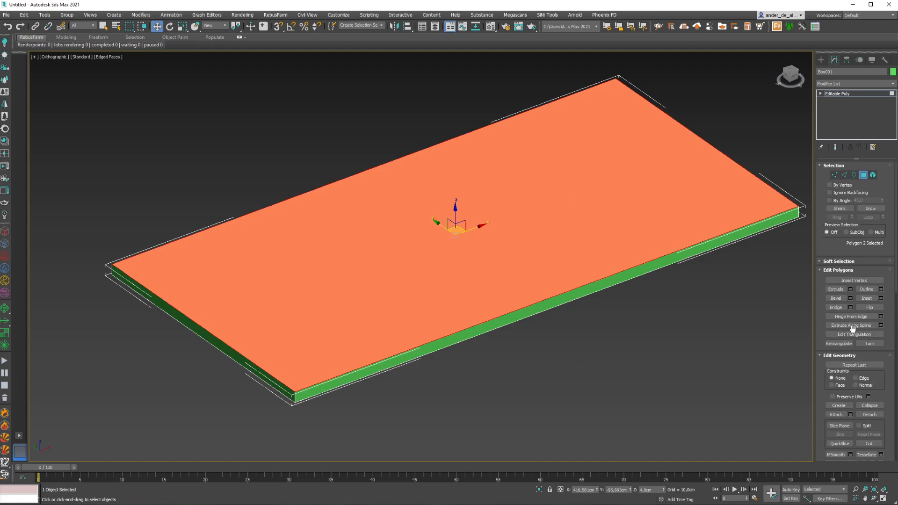
pyautogui.click(865, 413)
pyautogui.write('POI')
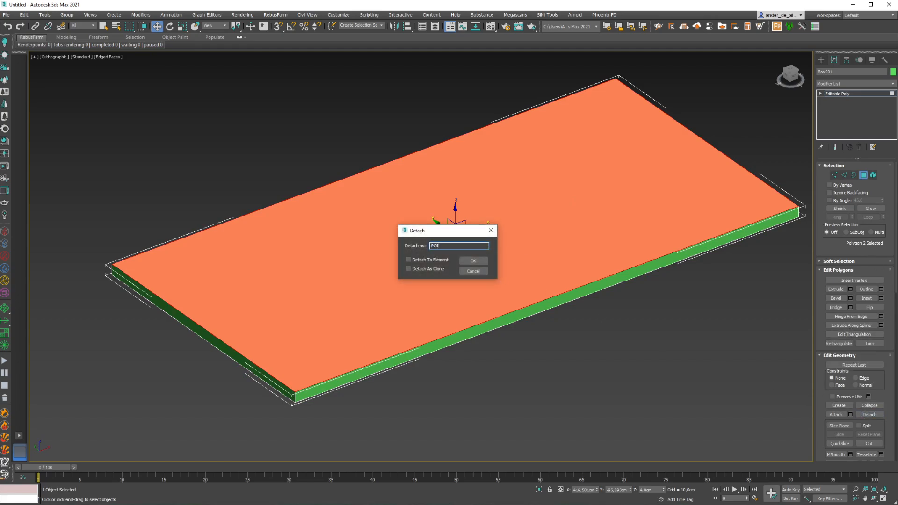
pyautogui.write('NTUR')
pyautogui.press('BackSpace')
pyautogui.write('A')
pyautogui.press('Return')
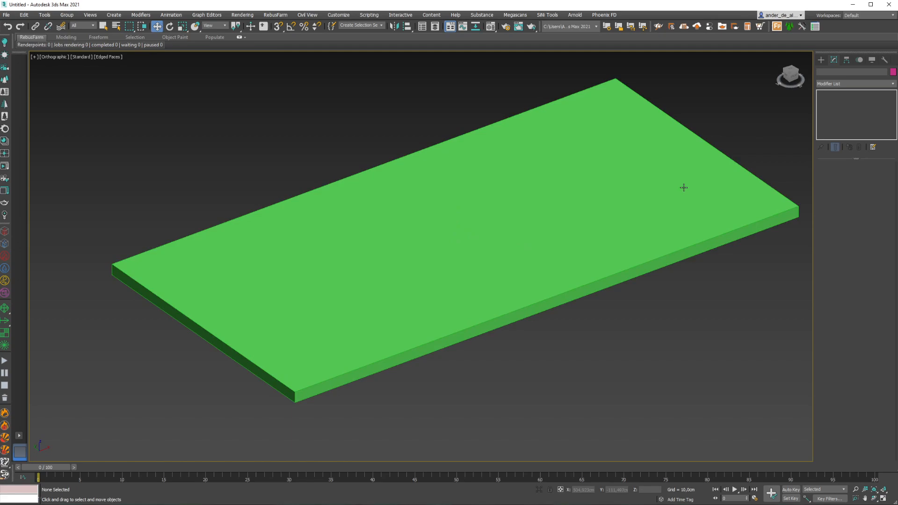
# - Lower the detached PINTURA face into the box by setting its Z position to -2 cm
pyautogui.click(673, 187)
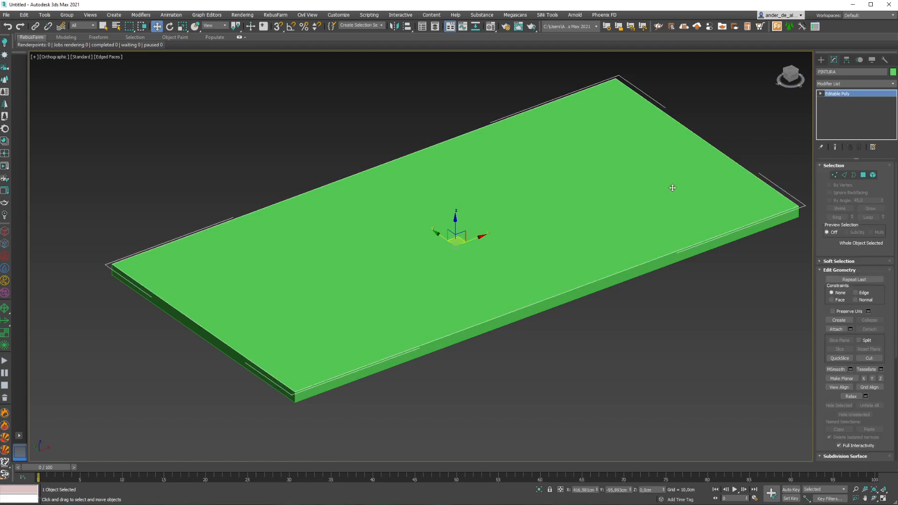
pyautogui.doubleClick(654, 493)
pyautogui.write('-2')
pyautogui.press('Return')
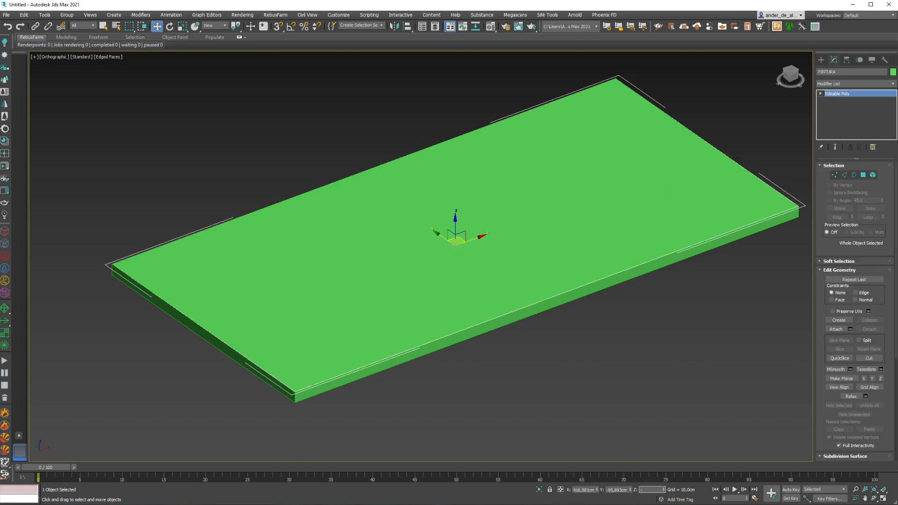
pyautogui.click(627, 363)
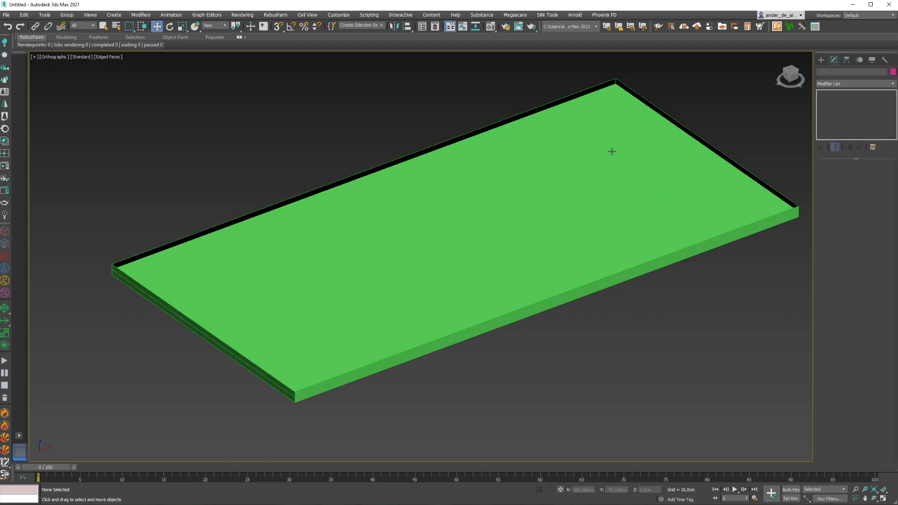
# - Give the thin frame box wall thickness by adding a Shell modifier
pyautogui.scroll(3, 618, 85)
pyautogui.scroll(-5, 598, 182)
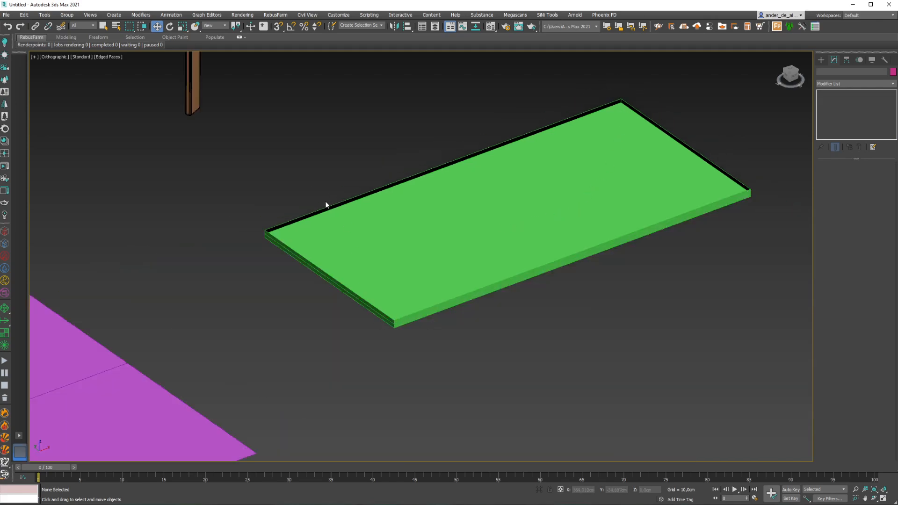
pyautogui.click(269, 234)
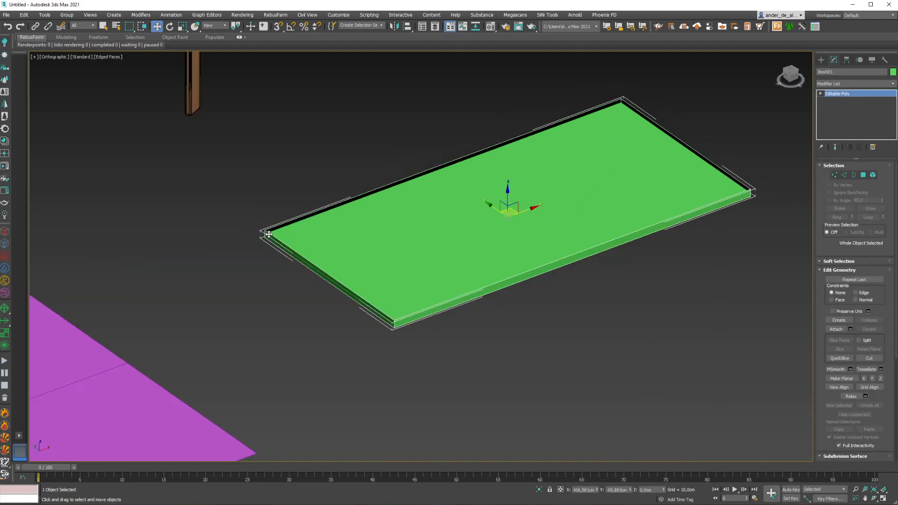
pyautogui.click(854, 83)
pyautogui.scroll(-10, 842, 233)
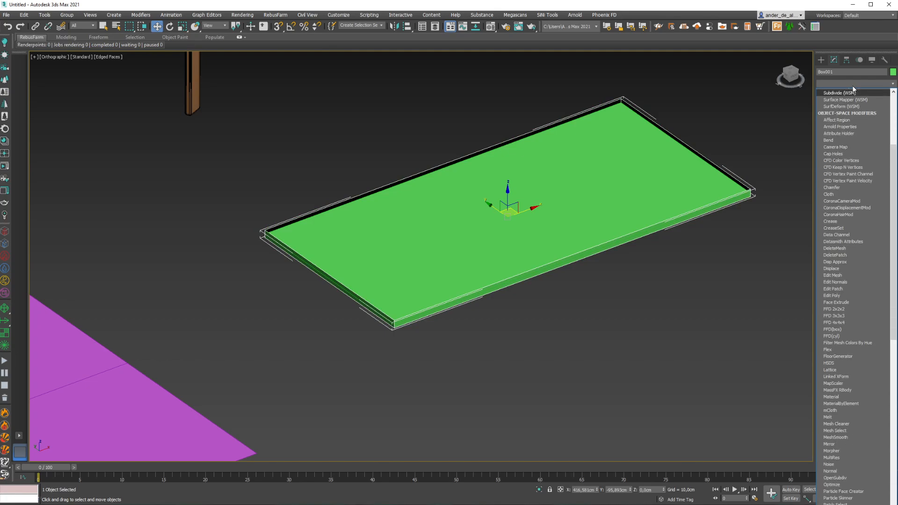
pyautogui.click(832, 241)
pyautogui.moveTo(756, 185); pyautogui.dragTo(712, 214, button='middle')
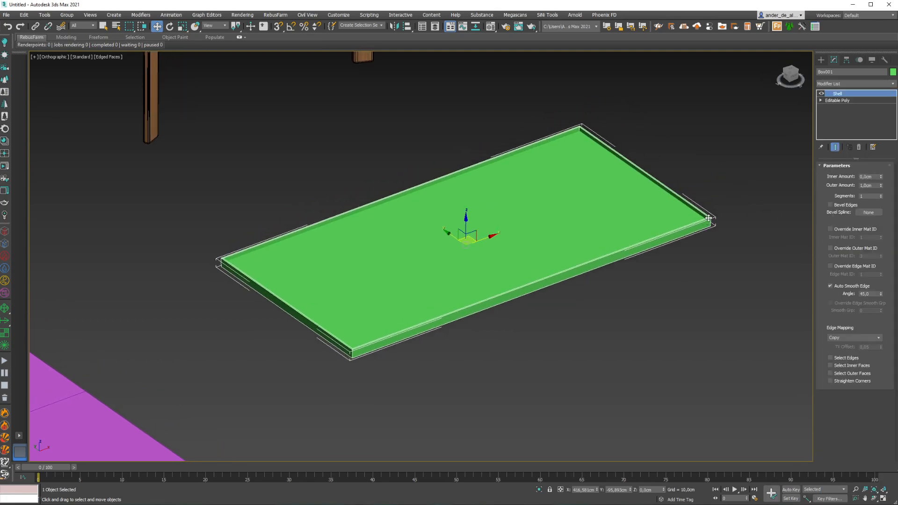
pyautogui.scroll(5, 715, 212)
pyautogui.click(727, 205)
pyautogui.scroll(3, 687, 246)
pyautogui.scroll(-10, 688, 246)
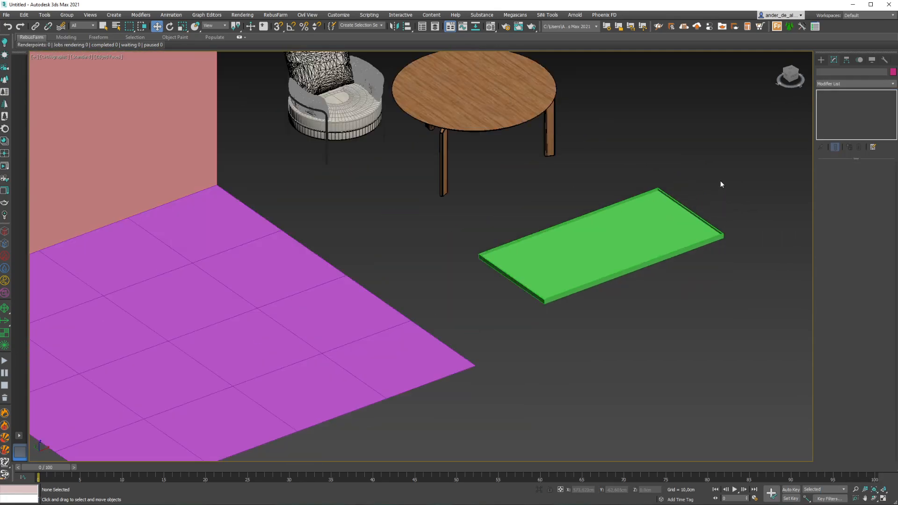
# - Raise the PINTURA face inside the frame by setting its Z position to -1 cm
pyautogui.scroll(5, 612, 239)
pyautogui.click(613, 239)
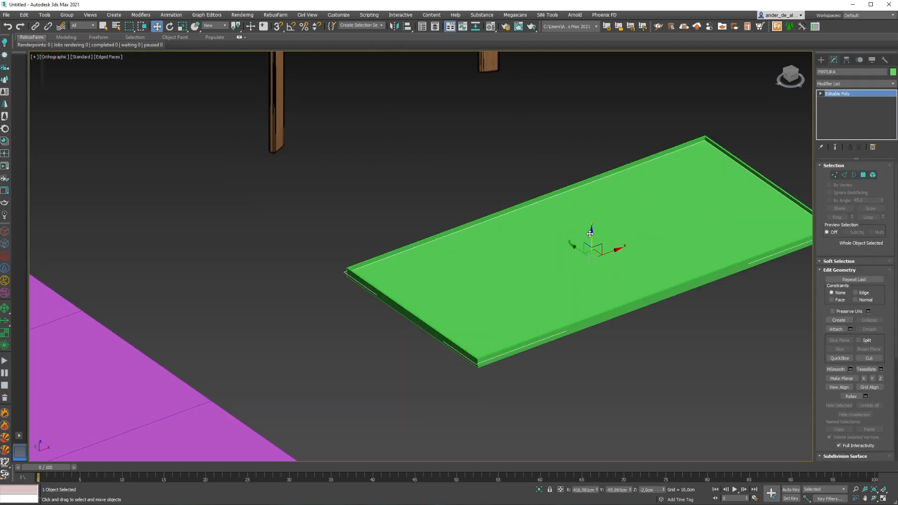
pyautogui.doubleClick(647, 490)
pyautogui.write('-1')
pyautogui.press('Return')
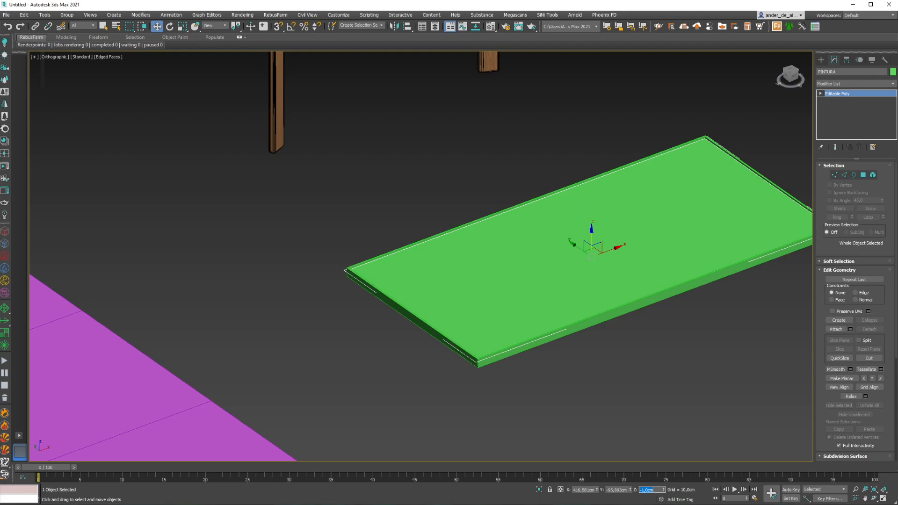
pyautogui.click(615, 397)
# - Group the frame and the PINTURA face under the name QUADRO
pyautogui.scroll(4, 712, 129)
pyautogui.scroll(-3, 729, 157)
pyautogui.moveTo(713, 263); pyautogui.dragTo(618, 252, button='middle')
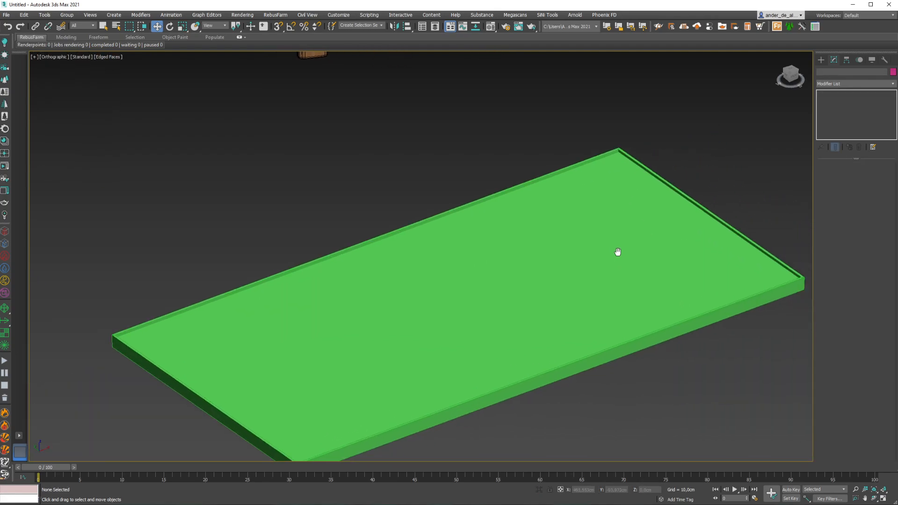
pyautogui.scroll(-3, 617, 252)
pyautogui.moveTo(368, 386); pyautogui.dragTo(368, 385)
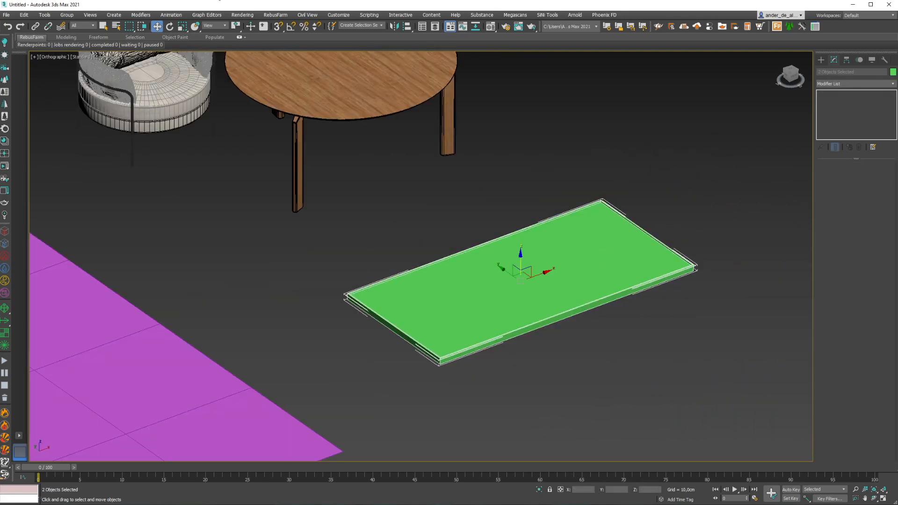
pyautogui.click(67, 15)
pyautogui.click(75, 23)
pyautogui.write('QU')
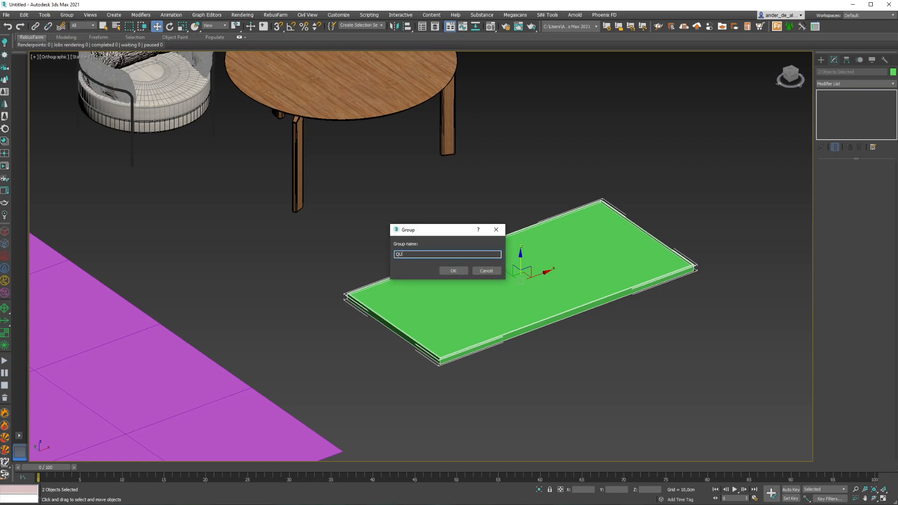
pyautogui.write('ADRO')
pyautogui.press('Return')
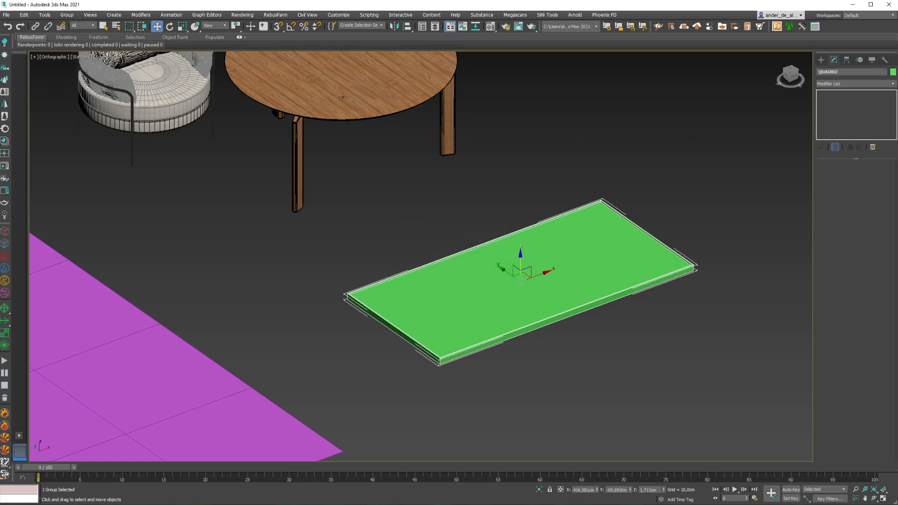
pyautogui.click(672, 324)
# - Move the round table along X away from the armchair, and shift the armchair along Y toward the painting
pyautogui.scroll(-5, 671, 324)
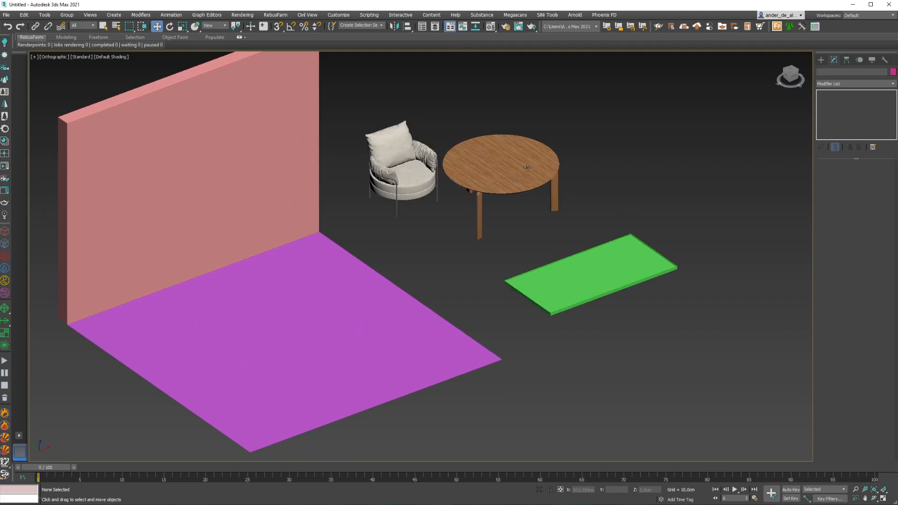
pyautogui.click(511, 159)
pyautogui.moveTo(506, 167); pyautogui.dragTo(585, 157)
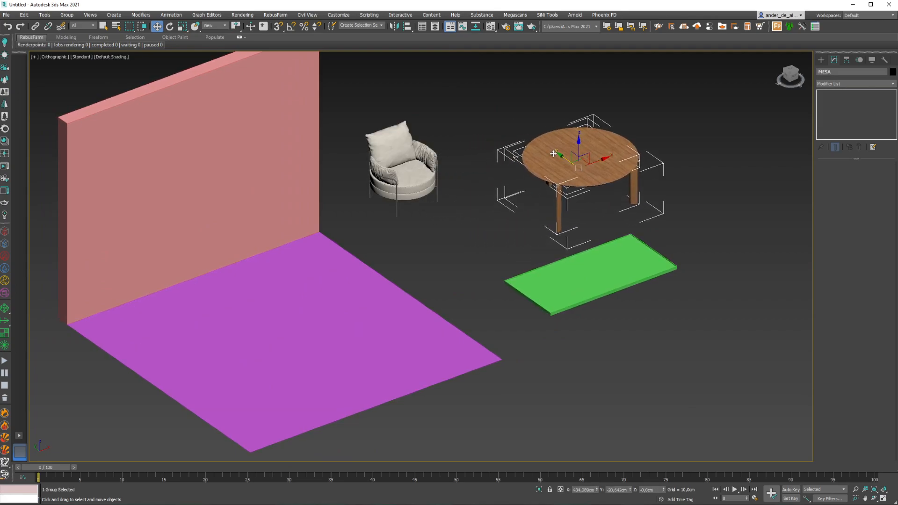
pyautogui.click(468, 164)
pyautogui.moveTo(409, 174); pyautogui.dragTo(443, 203)
pyautogui.click(723, 230)
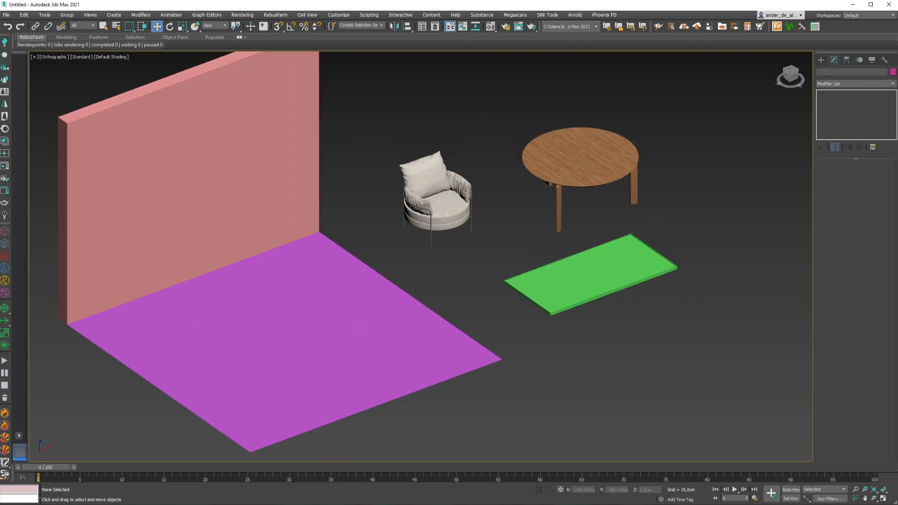
# - Check the reference photo's vase and draw its outer half-profile with Line in the front view beside the table, from base to neck
pyautogui.click(278, 502)
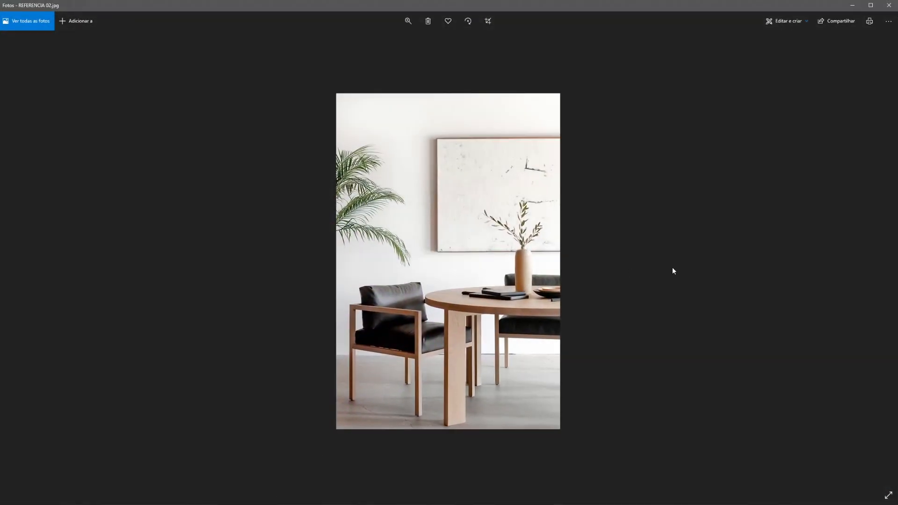
pyautogui.click(852, 5)
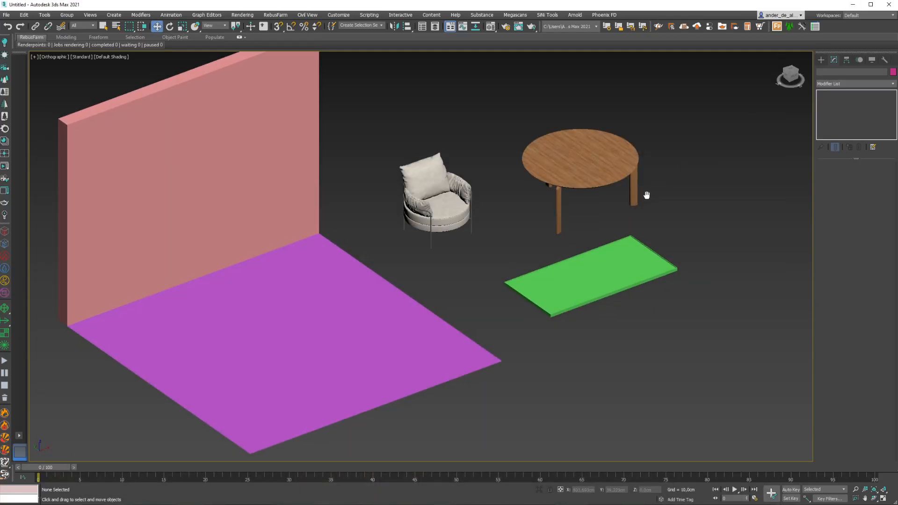
pyautogui.press('f')
pyautogui.scroll(8, 561, 272)
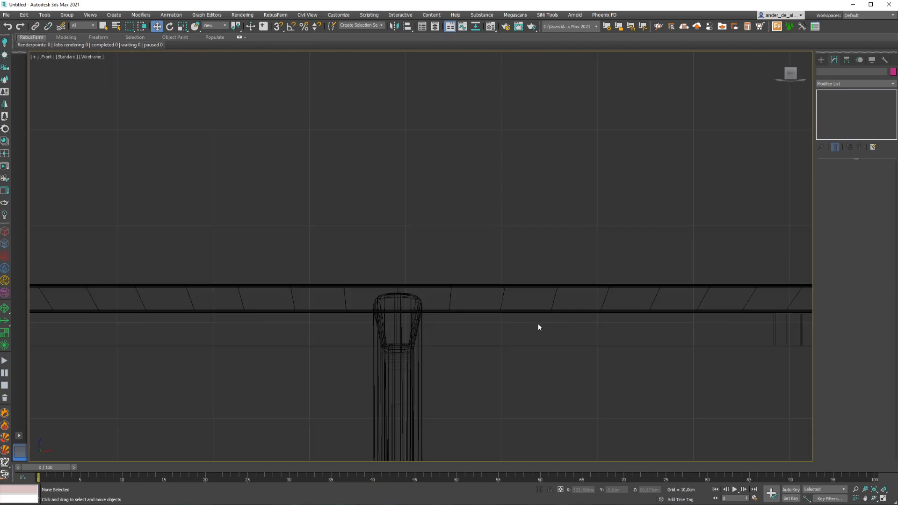
pyautogui.scroll(-2, 561, 288)
pyautogui.moveTo(787, 261); pyautogui.dragTo(446, 259, button='middle')
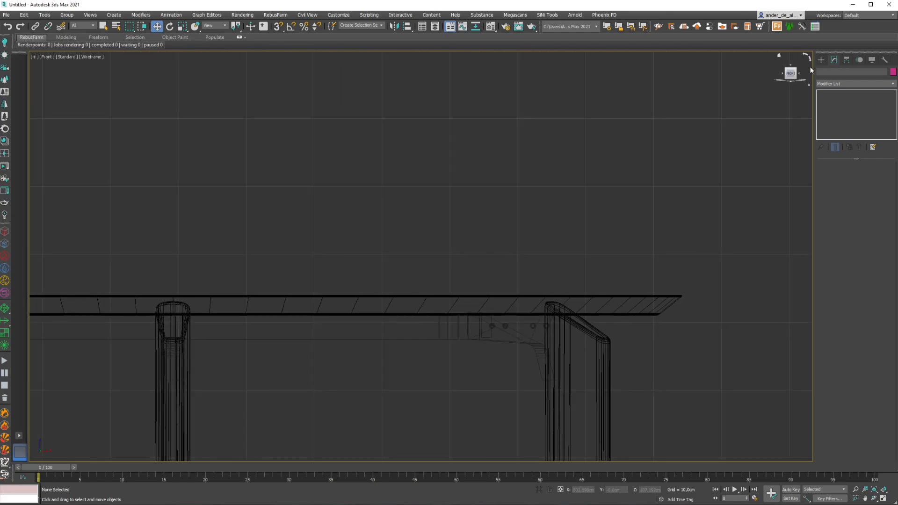
pyautogui.click(821, 60)
pyautogui.click(829, 71)
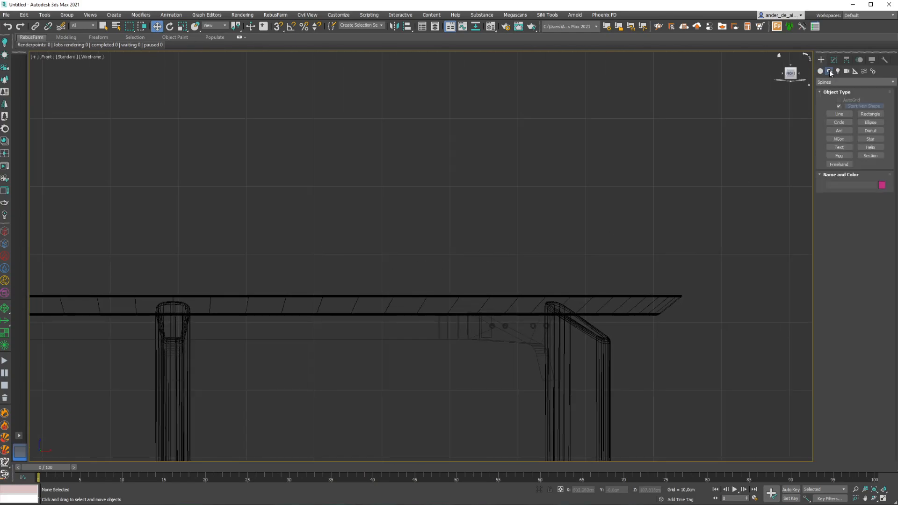
pyautogui.click(832, 113)
pyautogui.moveTo(700, 249); pyautogui.dragTo(387, 310, button='middle')
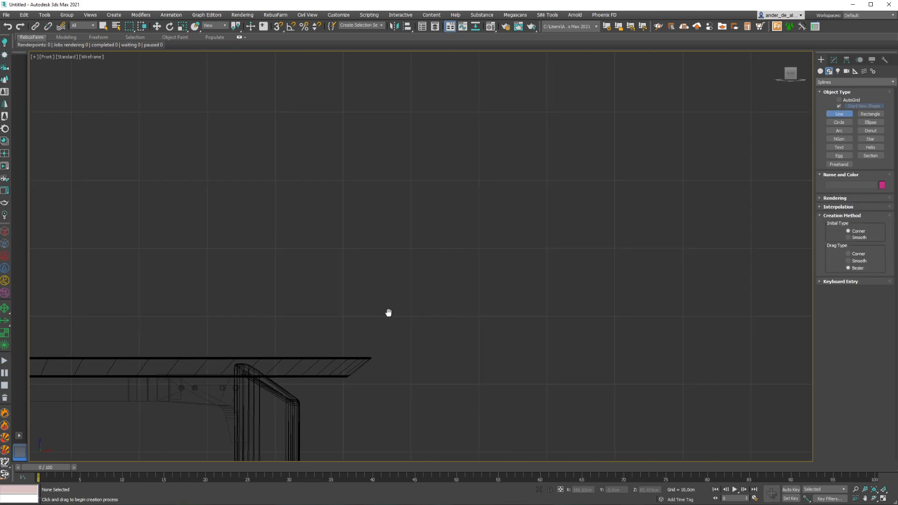
pyautogui.click(546, 346)
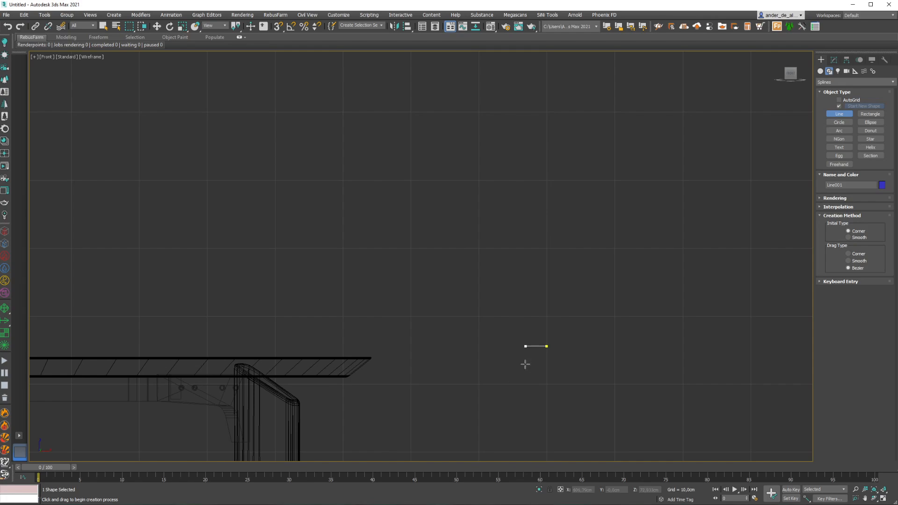
pyautogui.click(511, 334)
pyautogui.moveTo(510, 164); pyautogui.dragTo(515, 161)
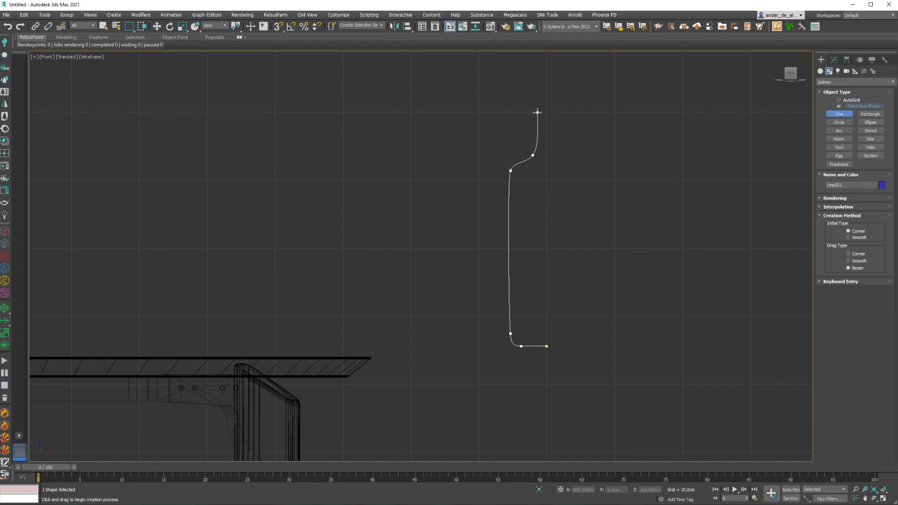
pyautogui.scroll(6, 537, 111)
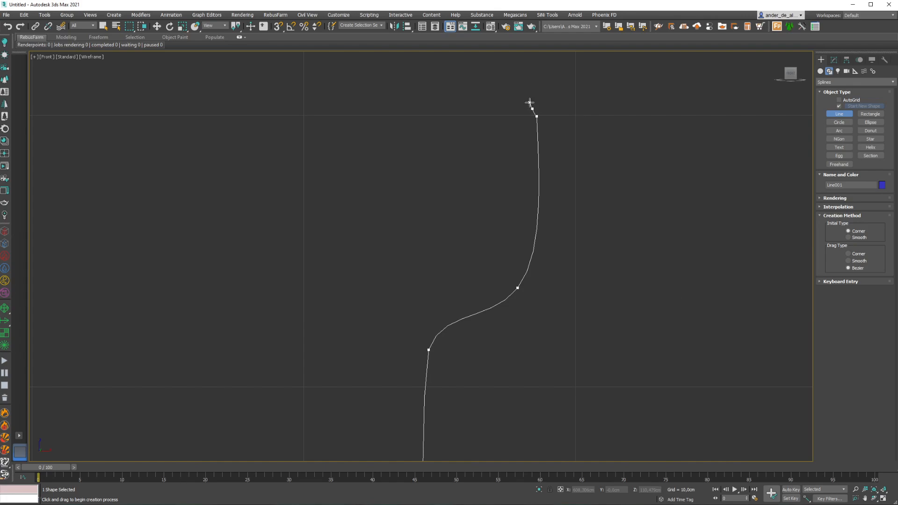
# - Continue the vase profile over the rounded rim and down the inner wall to the base centre, leaving the spline open
pyautogui.click(549, 97)
pyautogui.click(553, 156)
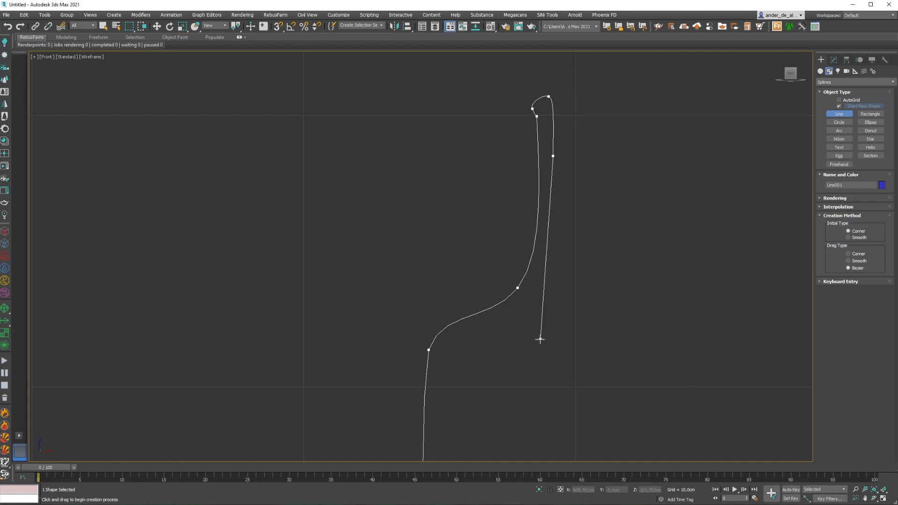
pyautogui.scroll(-5, 540, 340)
pyautogui.moveTo(537, 365); pyautogui.dragTo(555, 167, button='middle')
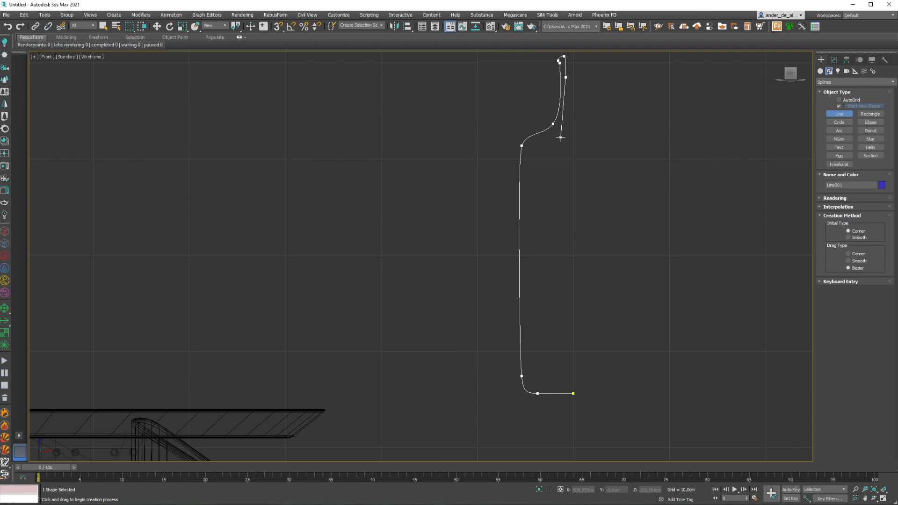
pyautogui.click(561, 138)
pyautogui.click(533, 175)
pyautogui.moveTo(534, 376); pyautogui.dragTo(545, 386)
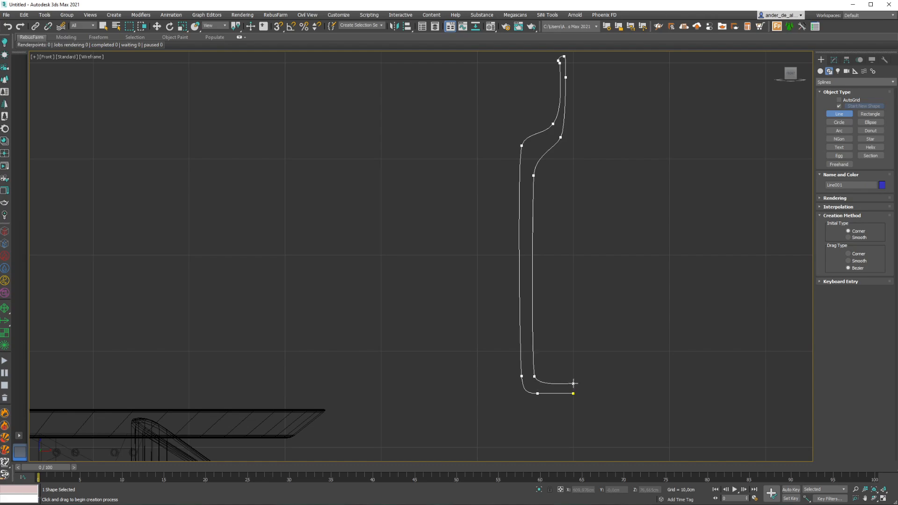
pyautogui.click(574, 383)
pyautogui.rightClick(573, 384)
# - Revolve the vase profile with a Lathe modifier and show the result shaded
pyautogui.keyDown('alt'); pyautogui.moveTo(613, 300); pyautogui.dragTo(589, 343, button='middle'); pyautogui.keyUp('alt')
pyautogui.click(834, 61)
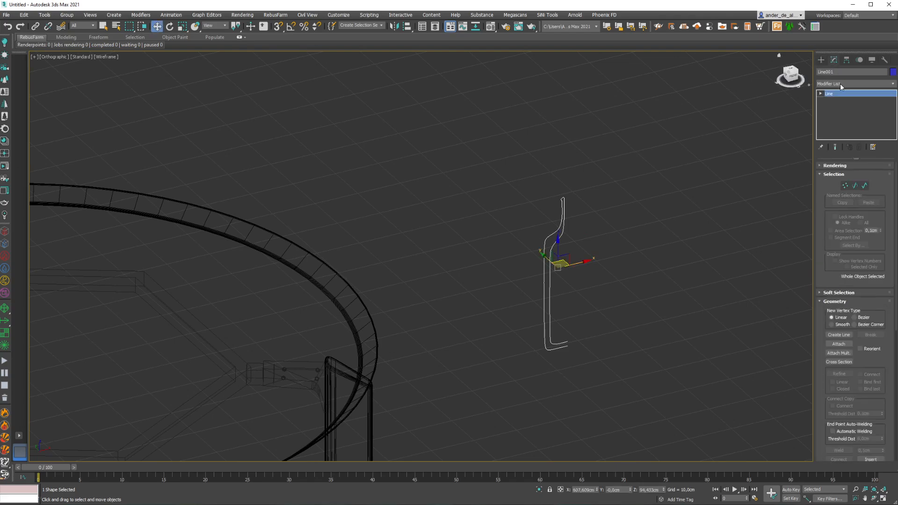
pyautogui.click(840, 83)
pyautogui.scroll(-6, 839, 309)
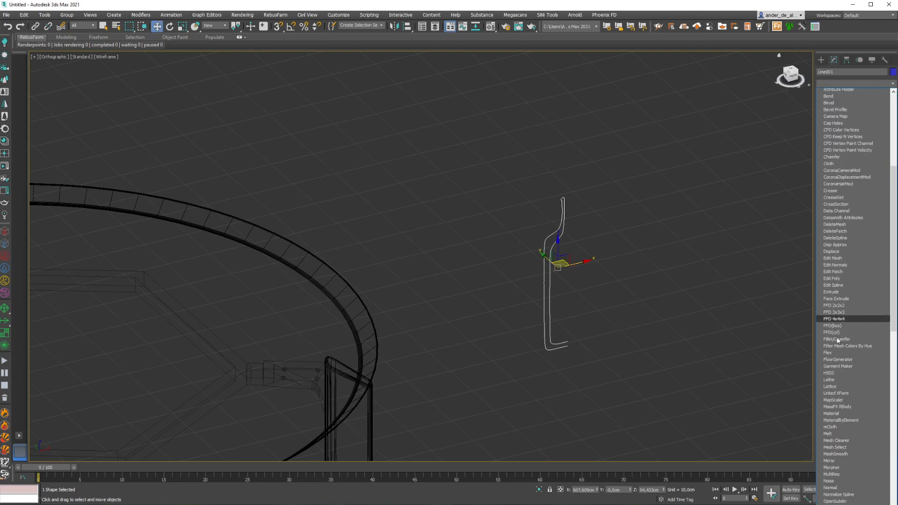
pyautogui.click(838, 355)
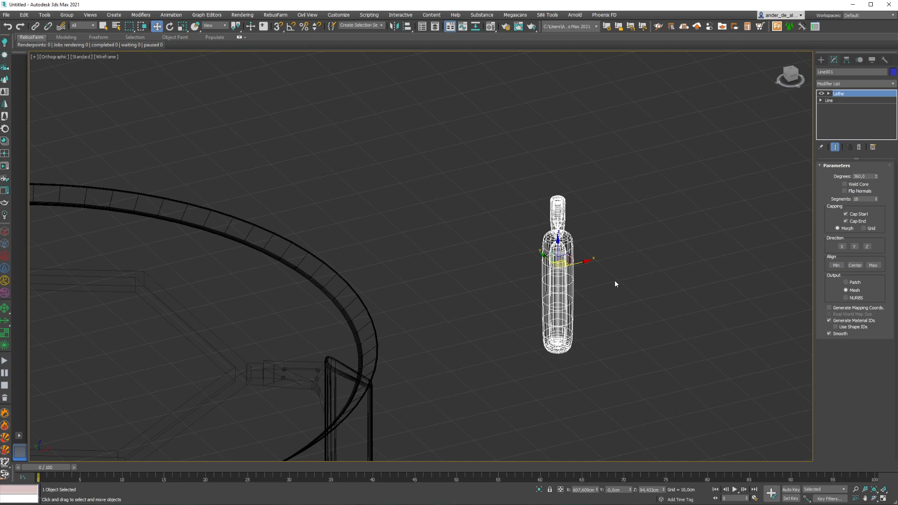
pyautogui.press('F3')
pyautogui.scroll(4, 580, 250)
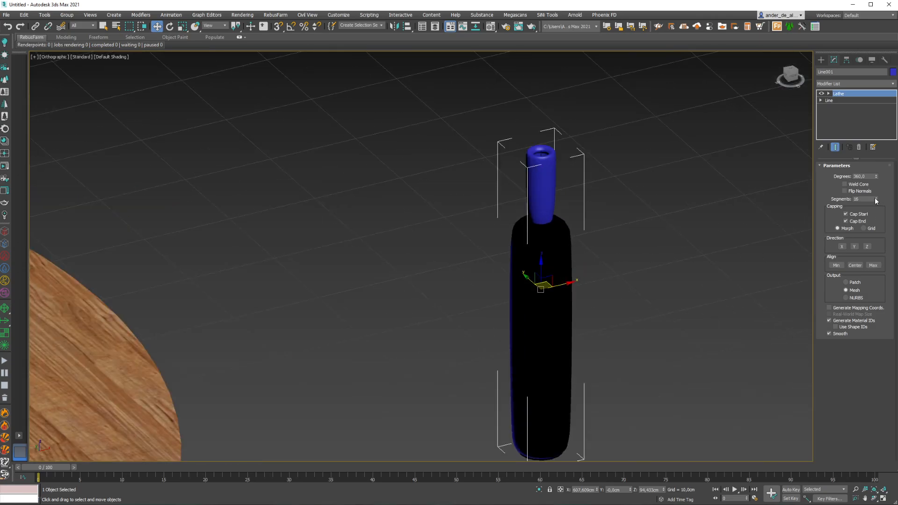
pyautogui.click(866, 246)
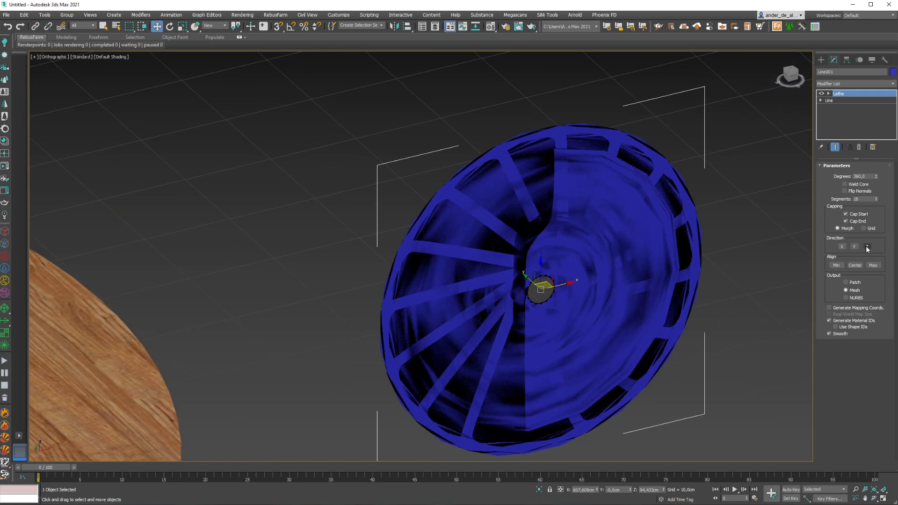
pyautogui.click(853, 246)
pyautogui.click(842, 246)
pyautogui.click(854, 247)
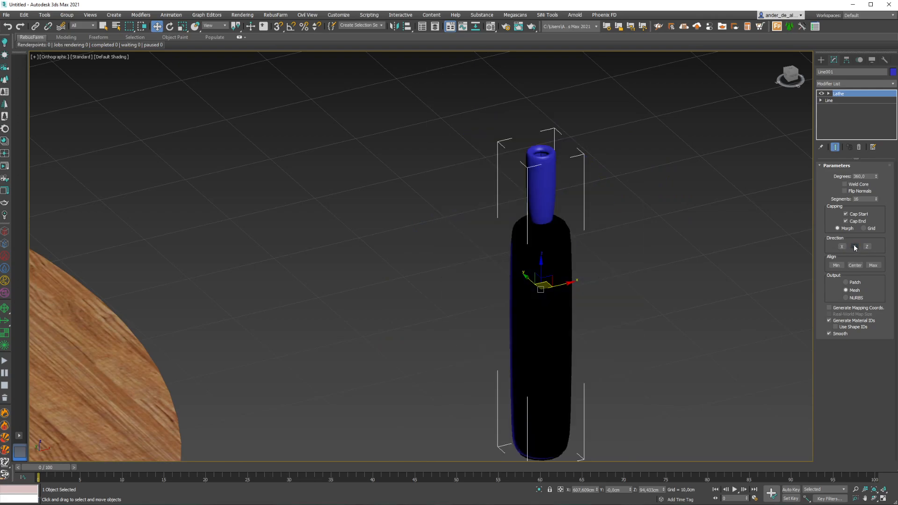
# - Align the vase's lathe axis to Max, show edged faces, and enable Weld Core and Flip Normals
pyautogui.click(871, 265)
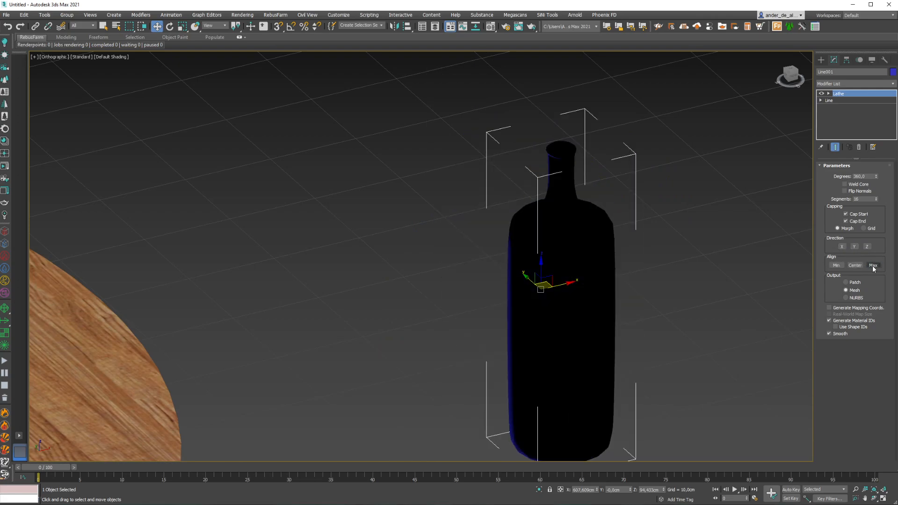
pyautogui.press('F3')
pyautogui.press('F4')
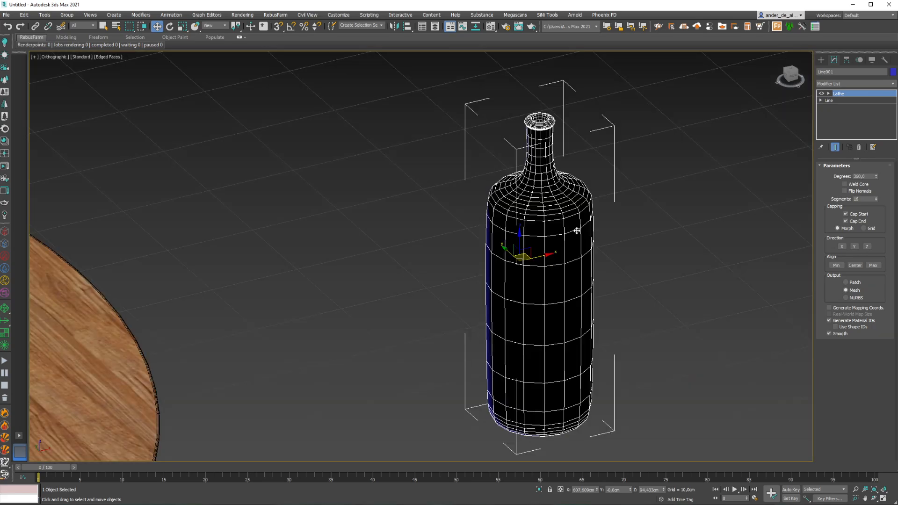
pyautogui.click(857, 191)
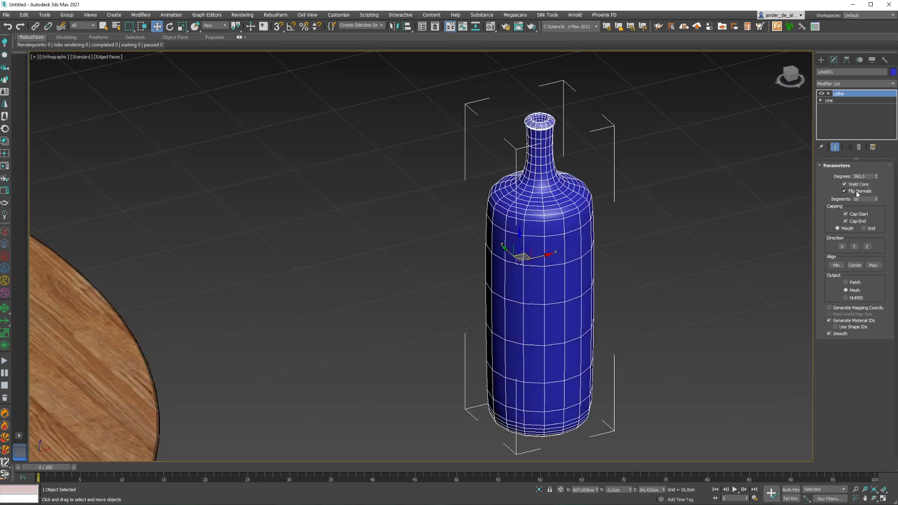
# - Set the vase's Lathe segments to 64 and hide the edged faces
pyautogui.click(820, 100)
pyautogui.click(820, 100)
pyautogui.doubleClick(862, 199)
pyautogui.write('64')
pyautogui.press('Return')
pyautogui.click(671, 294)
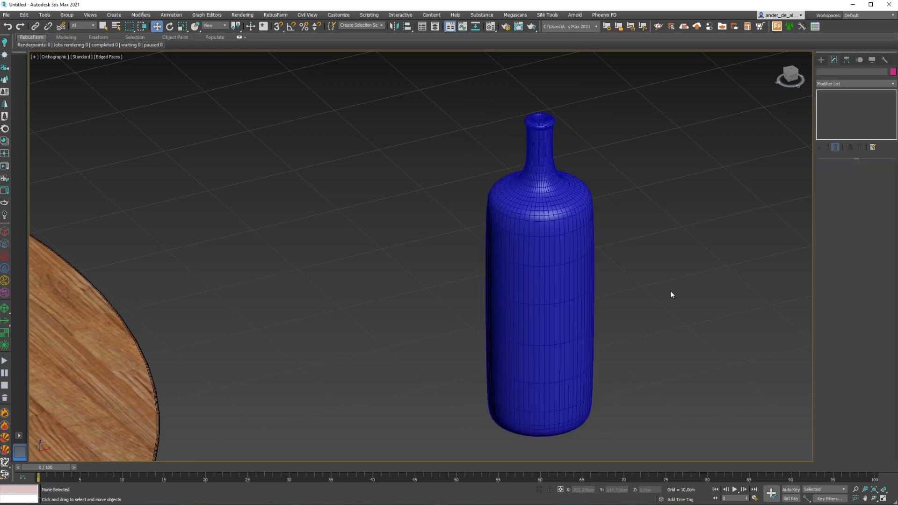
pyautogui.press('F4')
# - Move the vase onto the round tabletop in the top view, slightly off the table's centre
pyautogui.scroll(-4, 668, 285)
pyautogui.click(609, 287)
pyautogui.scroll(-2, 609, 287)
pyautogui.moveTo(669, 298); pyautogui.dragTo(605, 303, button='middle')
pyautogui.scroll(-4, 604, 299)
pyautogui.press('t')
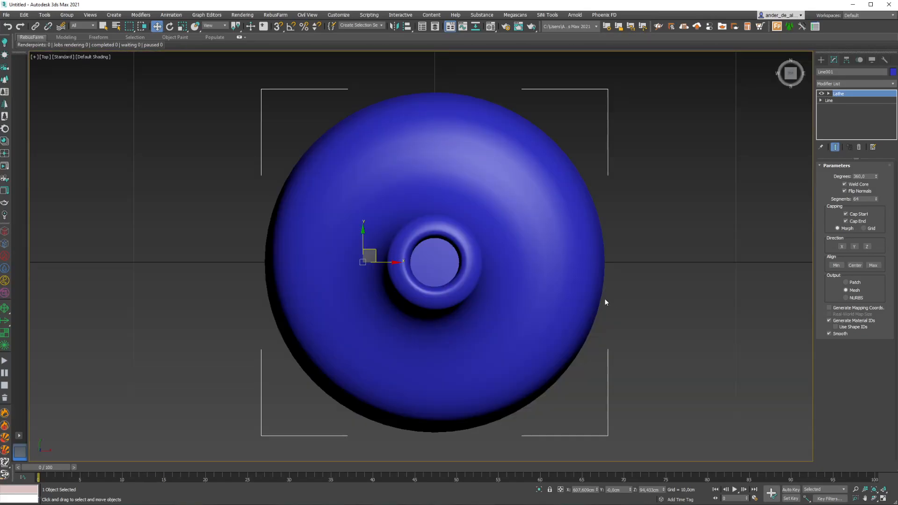
pyautogui.scroll(-12, 604, 301)
pyautogui.moveTo(599, 290); pyautogui.dragTo(462, 232)
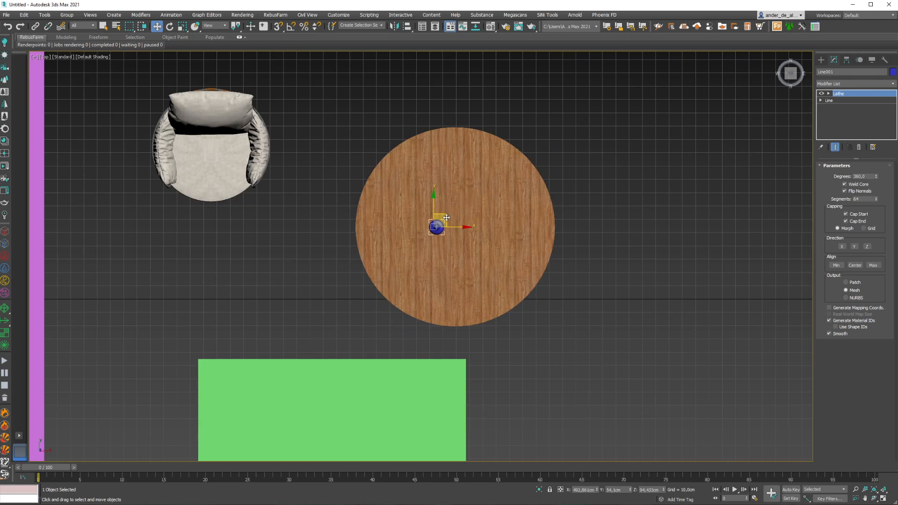
# - Adjust the vase in the front view so its base rests on the tabletop
pyautogui.press('f')
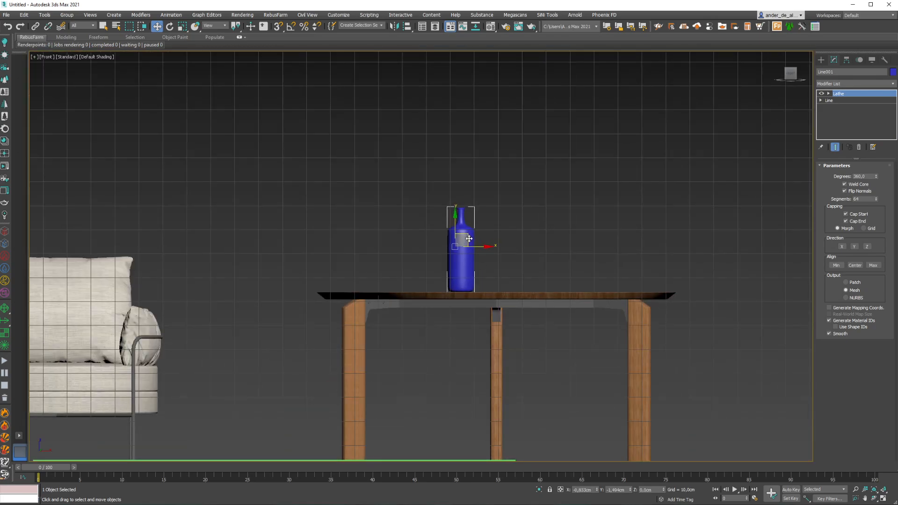
pyautogui.scroll(-2, 470, 239)
pyautogui.scroll(8, 473, 262)
pyautogui.moveTo(473, 275); pyautogui.dragTo(443, 274)
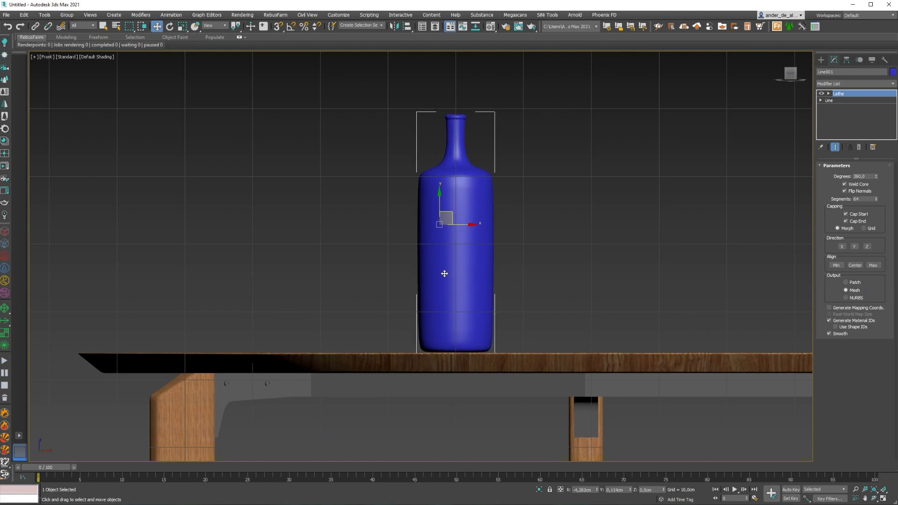
# - Inspect the vase on the table from an angled view and compare the arrangement with the reference photo
pyautogui.scroll(-8, 471, 281)
pyautogui.click(528, 282)
pyautogui.keyDown('alt'); pyautogui.moveTo(528, 282); pyautogui.dragTo(482, 316, button='middle'); pyautogui.keyUp('alt')
pyautogui.click(467, 320)
pyautogui.click(528, 285)
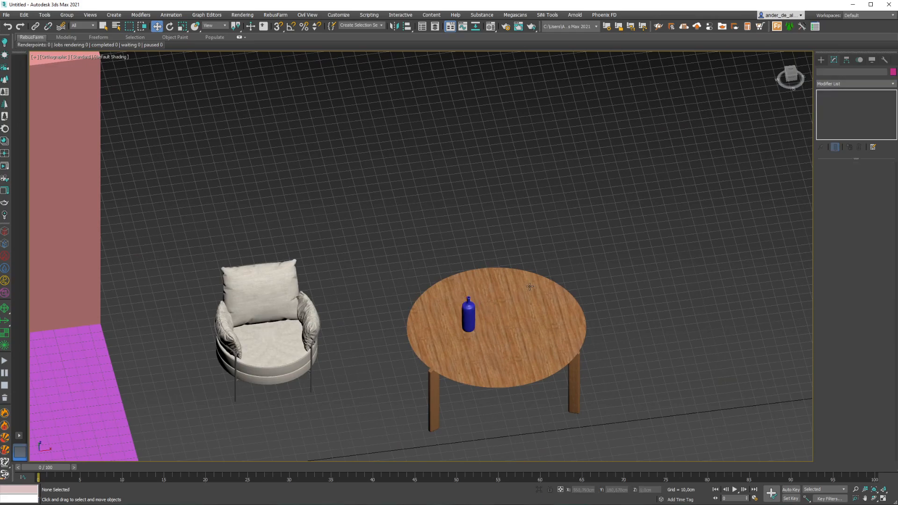
pyautogui.moveTo(529, 285); pyautogui.dragTo(571, 236, button='middle')
pyautogui.scroll(8, 504, 279)
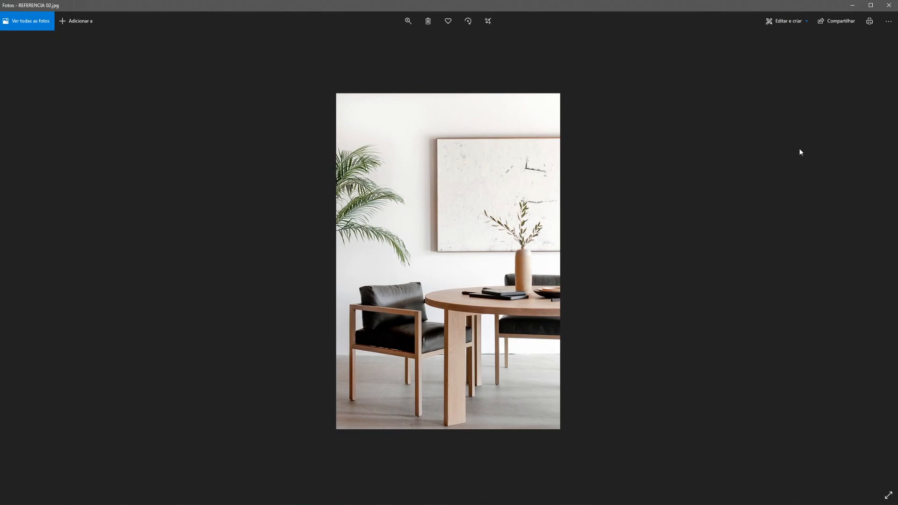
pyautogui.click(852, 6)
pyautogui.scroll(-8, 506, 243)
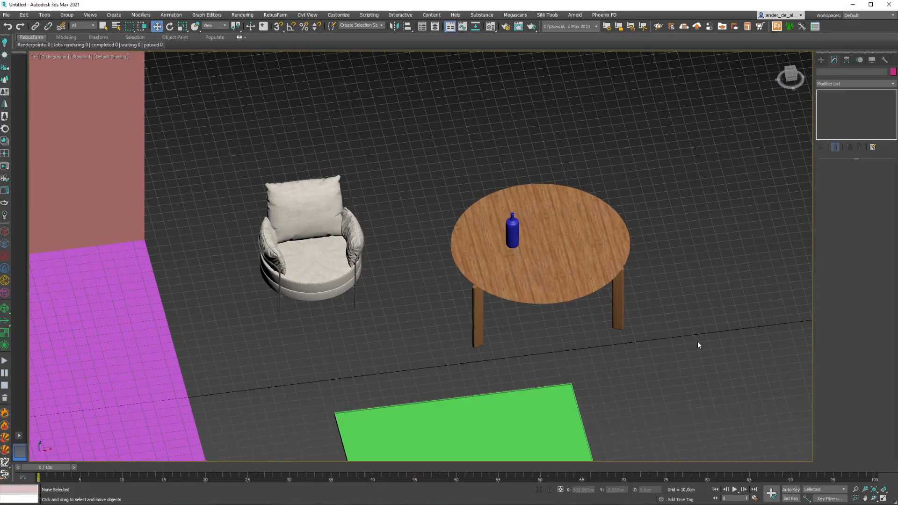
# - Rotate the table and vase together in the top view and move them onto the floor in front of the wall
pyautogui.scroll(-4, 702, 271)
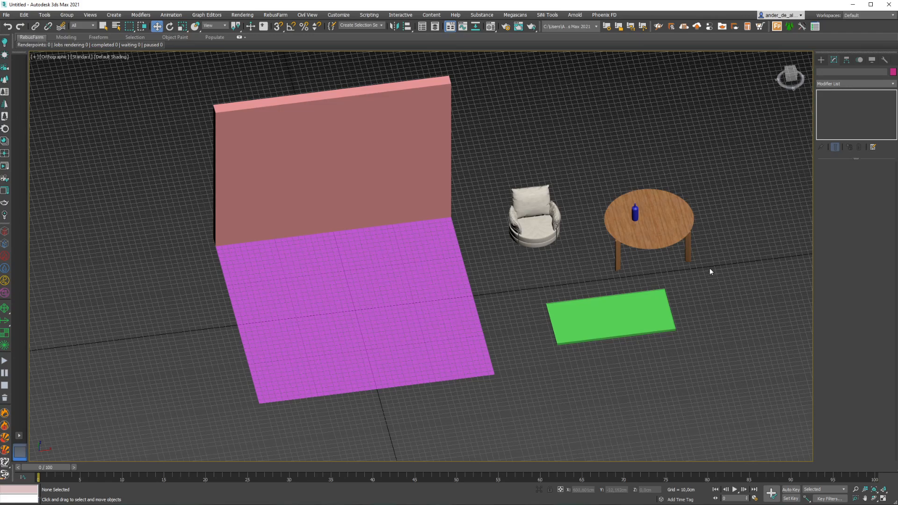
pyautogui.press('t')
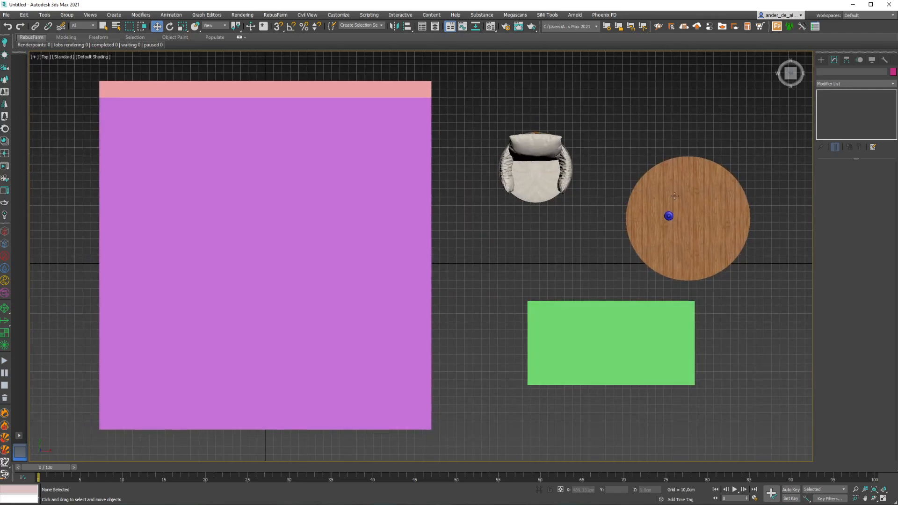
pyautogui.click(697, 210)
pyautogui.press('F3')
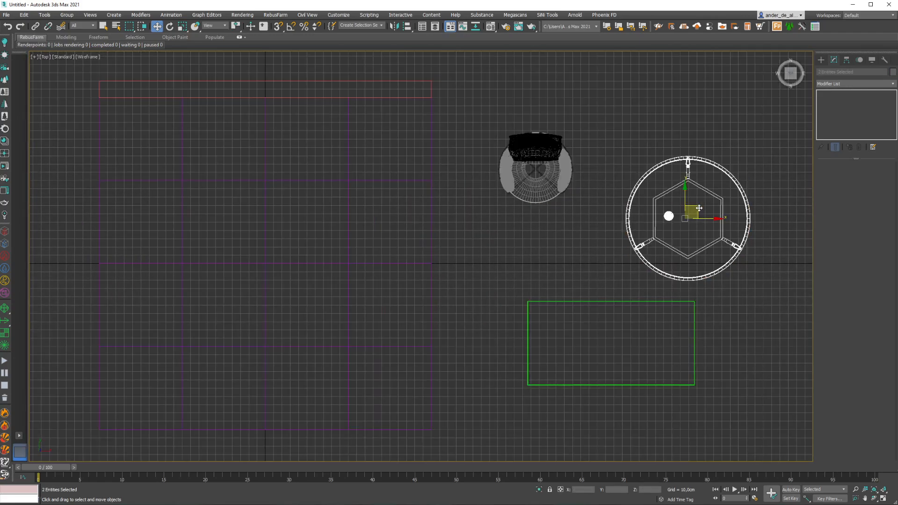
pyautogui.press('e')
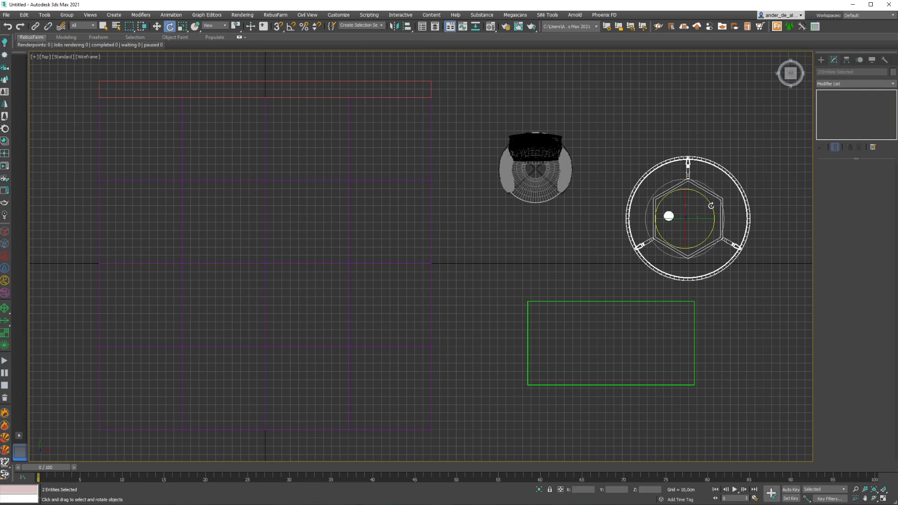
pyautogui.moveTo(699, 206); pyautogui.dragTo(284, 216)
pyautogui.press('w')
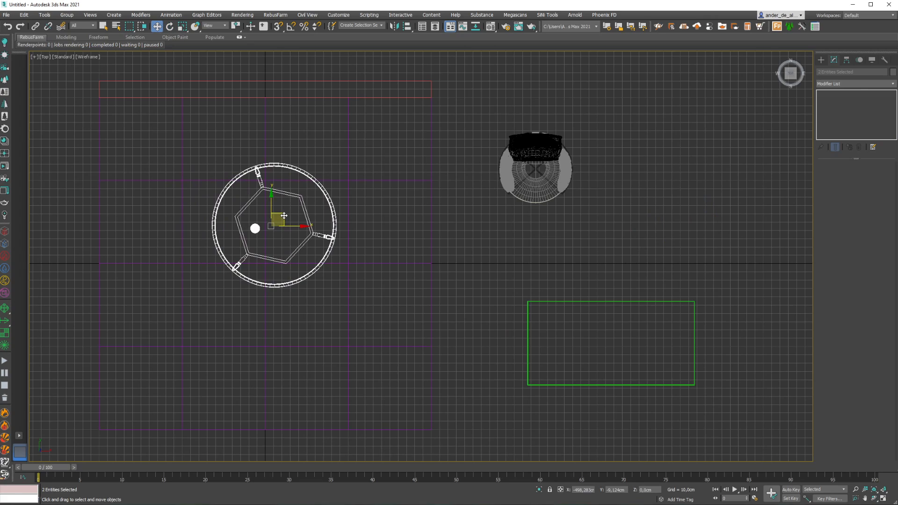
# - Undo the armchair's free rotation, enable Angle Snap and rotate the armchair in snapped increments to face the table
pyautogui.click(538, 159)
pyautogui.press('e')
pyautogui.moveTo(530, 119); pyautogui.dragTo(553, 114)
pyautogui.hotkey('ctrl', 'z')
pyautogui.click(291, 27)
pyautogui.press('w')
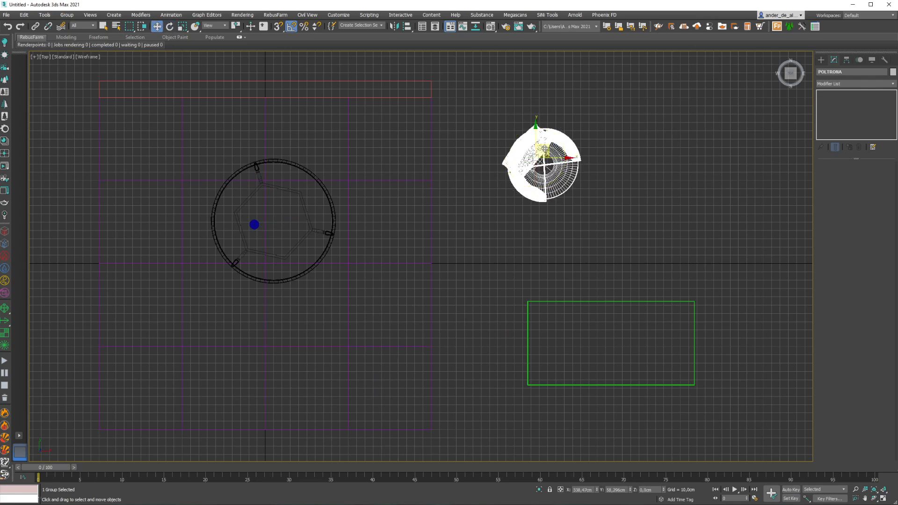
# - Move the armchair onto the floor beside the table and adjust its angle toward the tabletop
pyautogui.moveTo(545, 148)
pyautogui.mouseDown()
pyautogui.moveTo(225, 130)
pyautogui.moveTo(218, 181)
pyautogui.moveTo(238, 175)
pyautogui.moveTo(236, 161)
pyautogui.moveTo(199, 181)
pyautogui.moveTo(319, 145)
pyautogui.mouseUp()
pyautogui.press('e')
pyautogui.hotkey('ctrl', 'z')
# - Try to clone the armchair as an instance between the table and the wall
pyautogui.press('w')
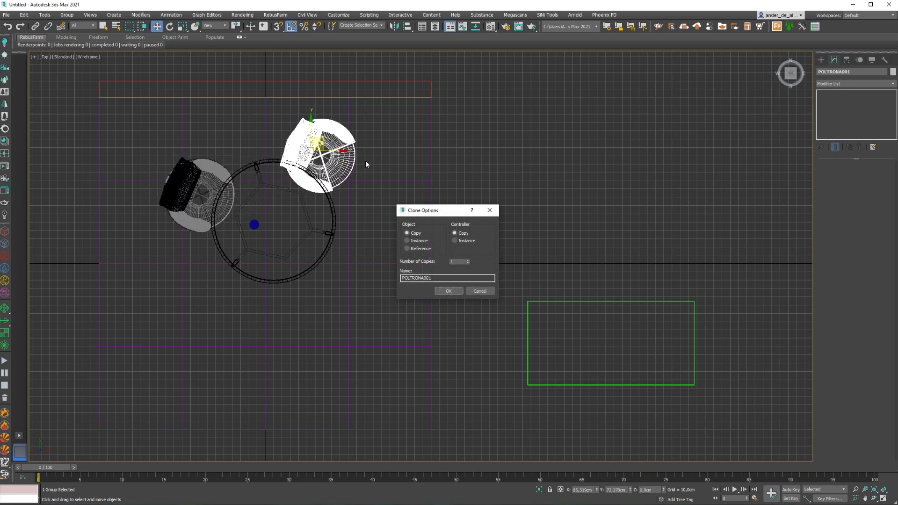
pyautogui.click(418, 240)
pyautogui.click(449, 291)
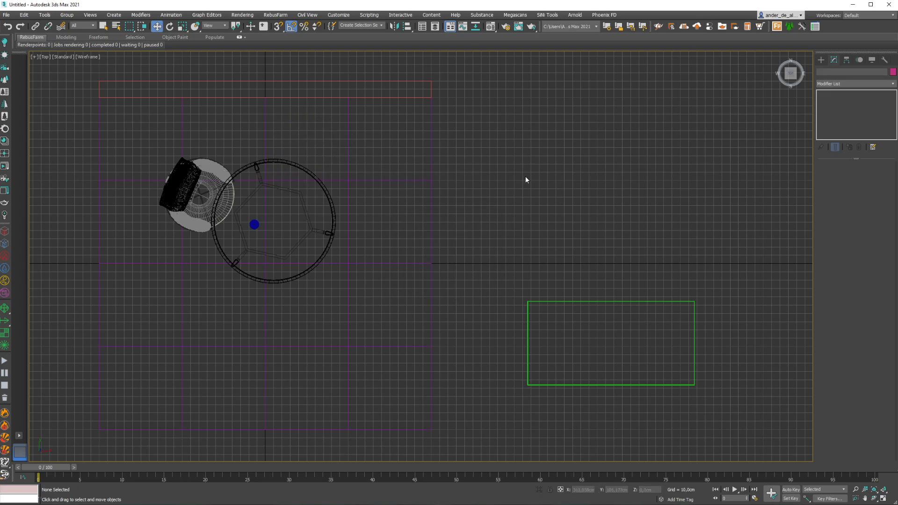
# - Return to shaded display, bring the painting closer and rotate it 90 degrees about X to stand upright
pyautogui.press('F3')
pyautogui.moveTo(261, 225)
pyautogui.mouseDown(button='middle')
pyautogui.moveTo(315, 233)
pyautogui.moveTo(321, 195)
pyautogui.mouseUp(button='middle')
pyautogui.moveTo(550, 243); pyautogui.dragTo(437, 219, button='middle')
pyautogui.moveTo(682, 207); pyautogui.dragTo(412, 377)
pyautogui.press('e')
pyautogui.moveTo(561, 275); pyautogui.dragTo(557, 310)
pyautogui.moveTo(557, 310); pyautogui.dragTo(542, 317, button='middle')
# - Move the painting in the front view to hang above the table, slightly off the wall's centre
pyautogui.press('f')
pyautogui.press('z')
pyautogui.scroll(-3, 490, 306)
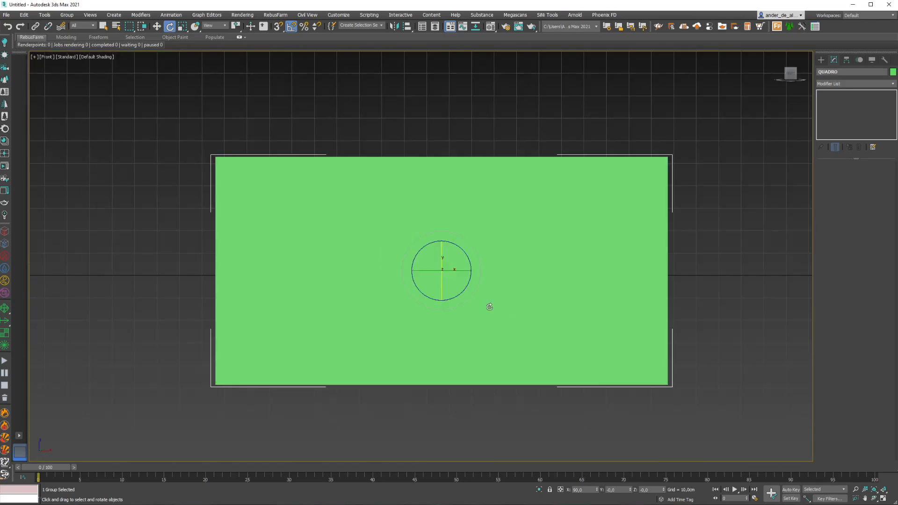
pyautogui.scroll(-8, 489, 306)
pyautogui.press('w')
pyautogui.moveTo(491, 288); pyautogui.dragTo(278, 190)
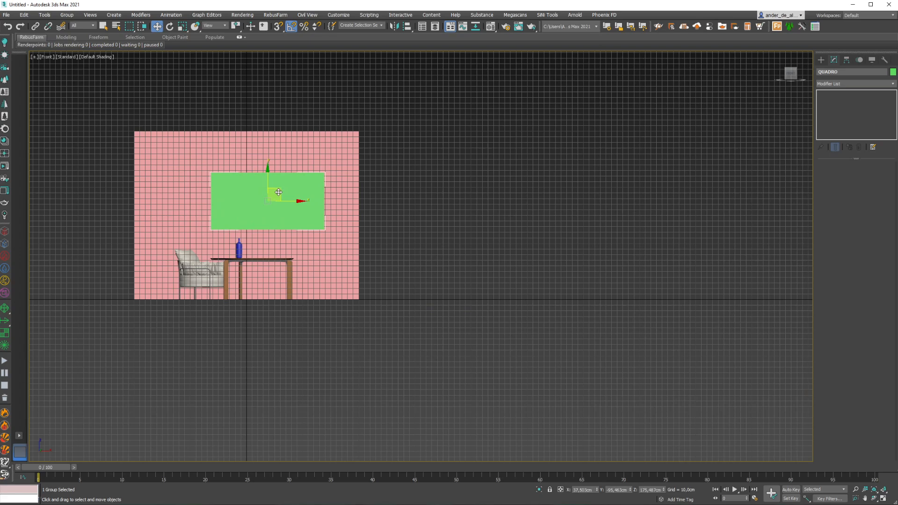
# - Slide the painting back in the left view until it sits flush against the wall's front face
pyautogui.press('l')
pyautogui.press('F3')
pyautogui.scroll(-5, 399, 255)
pyautogui.moveTo(399, 255); pyautogui.dragTo(577, 248, button='middle')
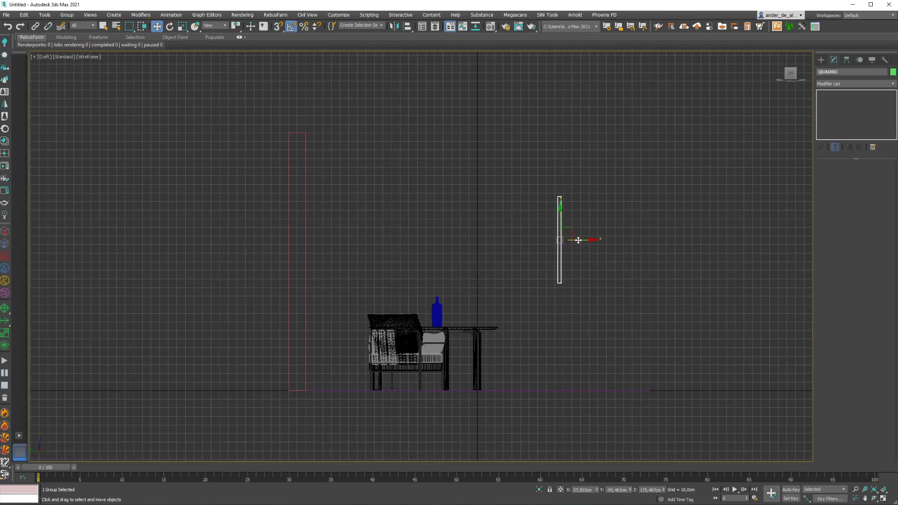
pyautogui.moveTo(578, 240); pyautogui.dragTo(317, 240)
pyautogui.press('z')
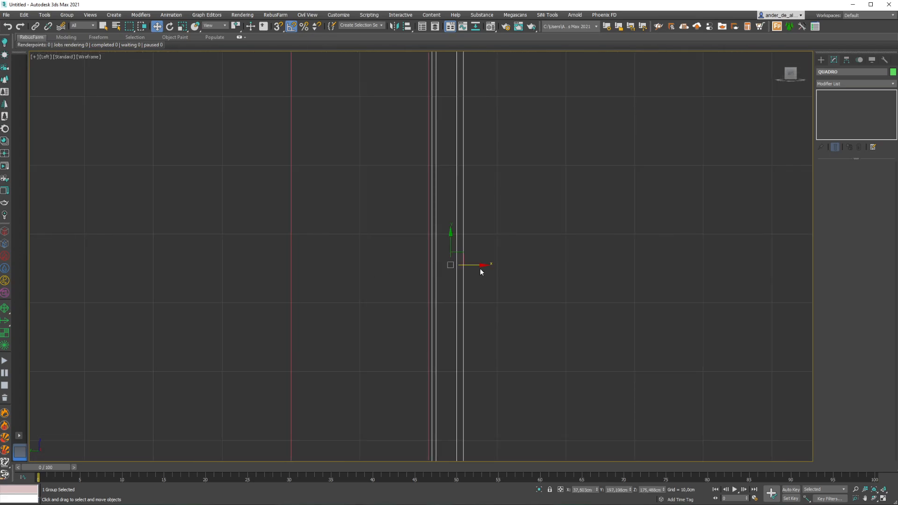
pyautogui.scroll(-5, 487, 271)
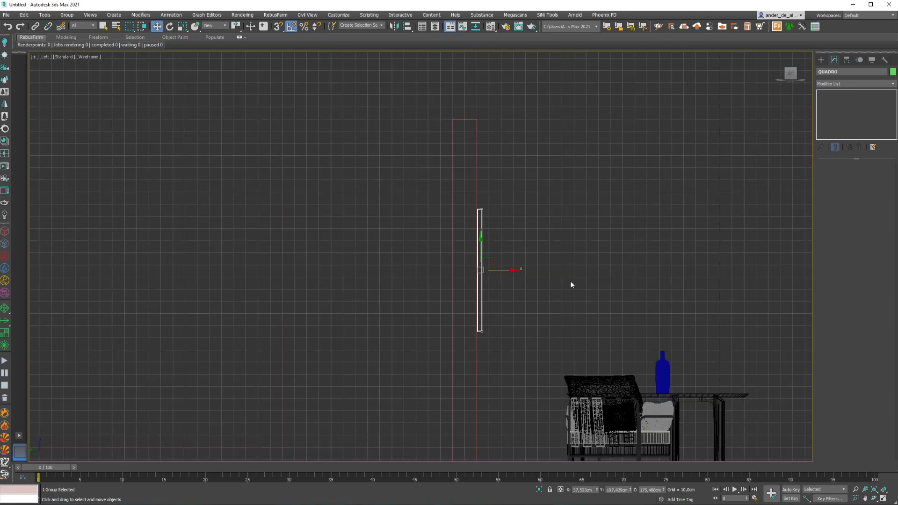
pyautogui.click(571, 280)
# - Examine the assembled scene in shaded display from the top and from angled views
pyautogui.press('c')
pyautogui.click(460, 266)
pyautogui.press('t')
pyautogui.scroll(-6, 608, 290)
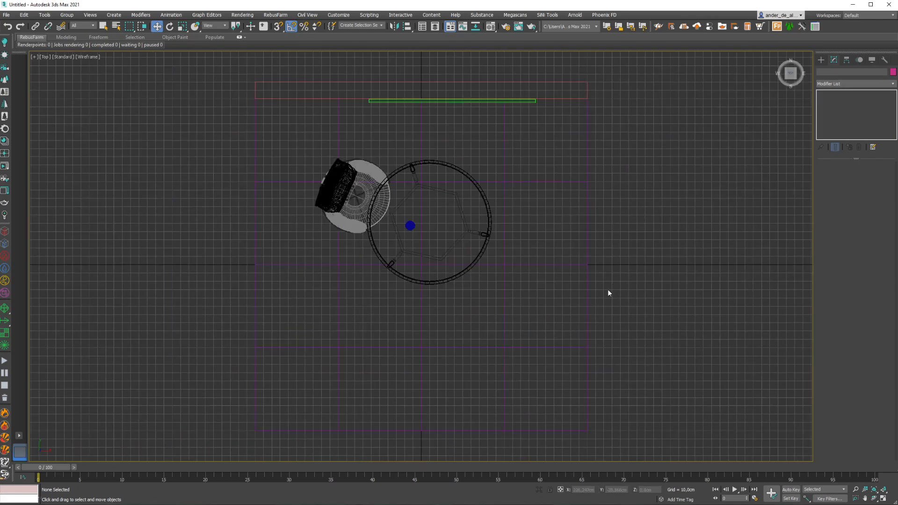
pyautogui.moveTo(606, 290)
pyautogui.keyDown('alt'); pyautogui.mouseDown(button='middle')
pyautogui.moveTo(532, 297)
pyautogui.moveTo(496, 275)
pyautogui.mouseUp(button='middle'); pyautogui.keyUp('alt')
pyautogui.press('F3')
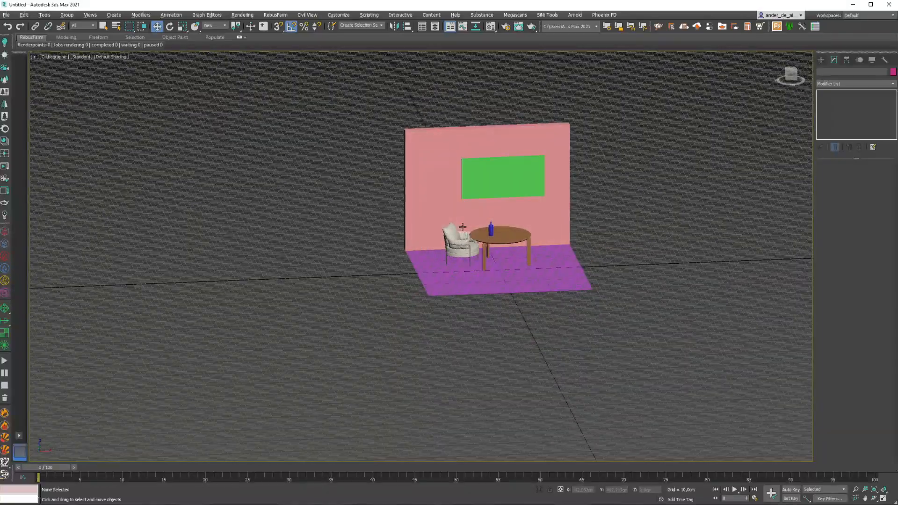
pyautogui.scroll(4, 494, 274)
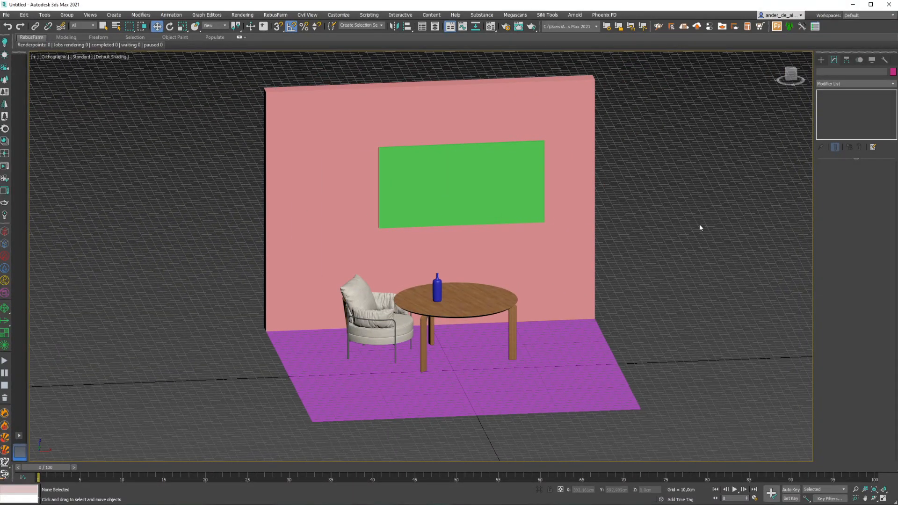
pyautogui.moveTo(699, 225); pyautogui.dragTo(683, 215, button='middle')
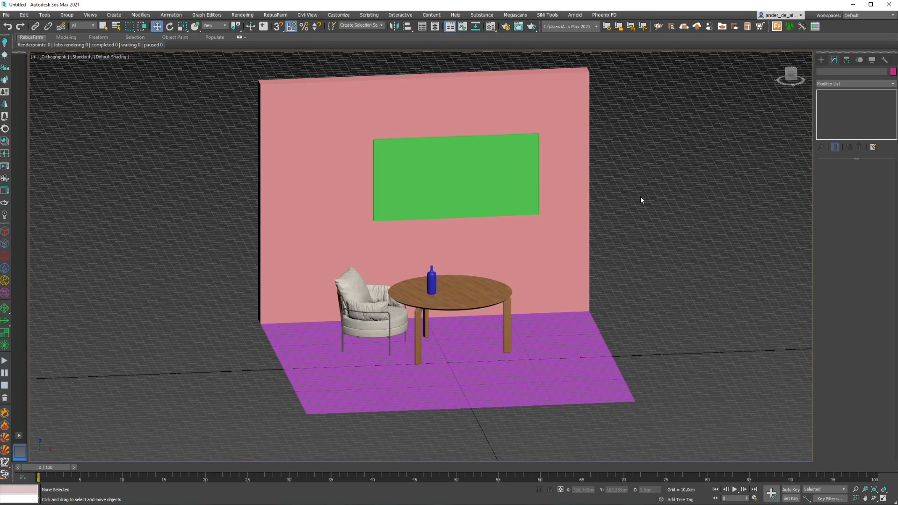
pyautogui.keyDown('alt'); pyautogui.moveTo(635, 200); pyautogui.dragTo(623, 270, button='middle'); pyautogui.keyUp('alt')
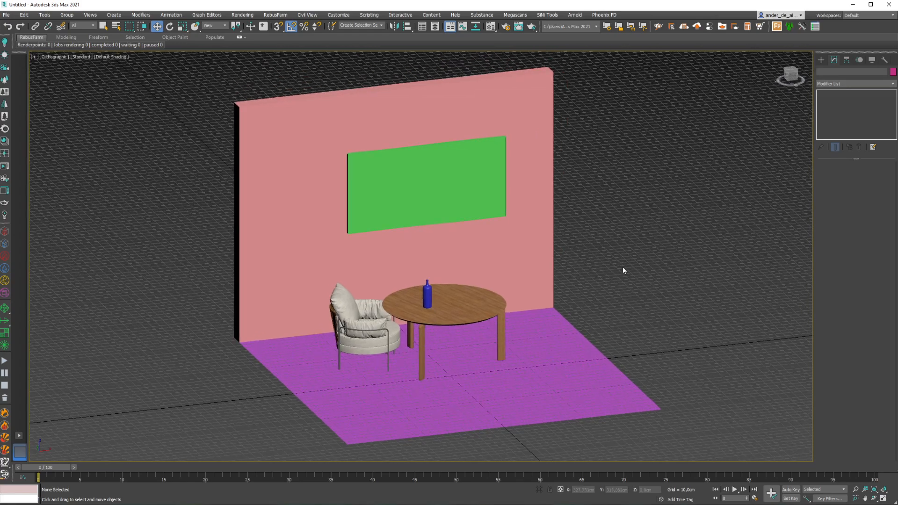
# - Create a targeted CoronaCam from in front of the floor to just behind the wall, about 573 cm long, and look through it
pyautogui.press('t')
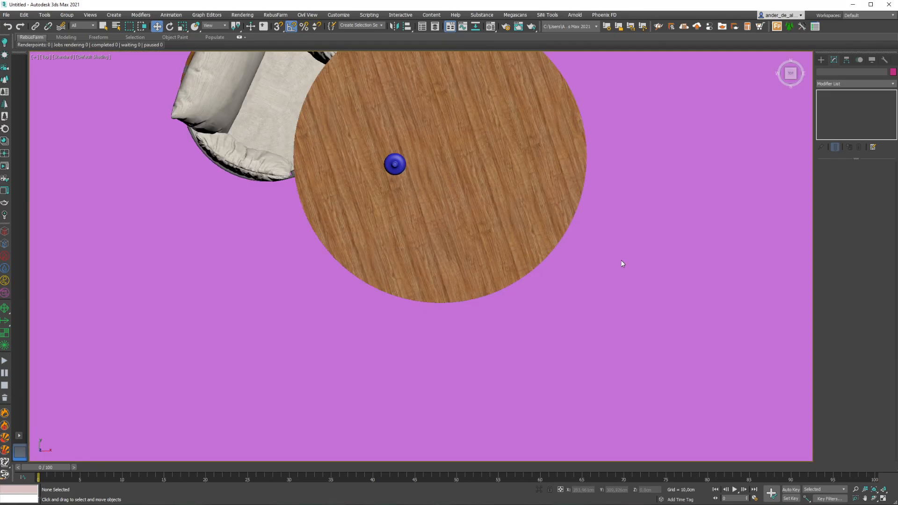
pyautogui.press('z')
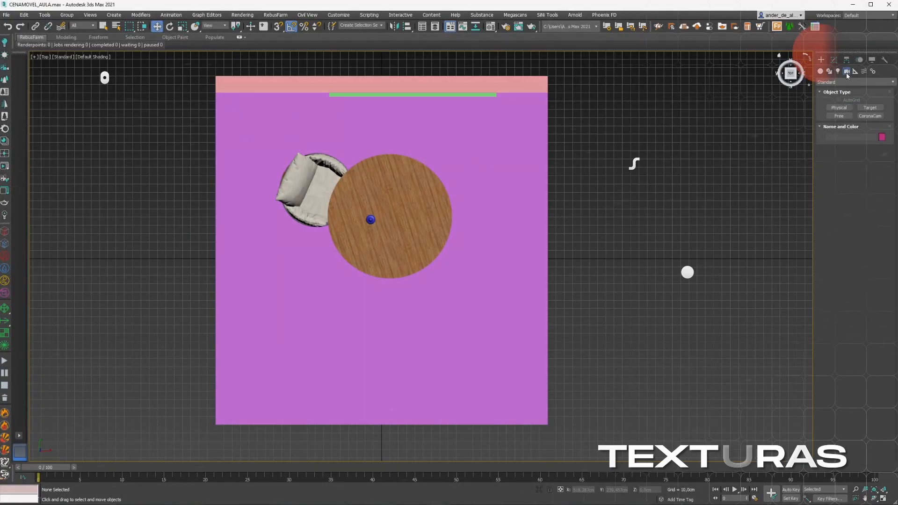
pyautogui.click(869, 116)
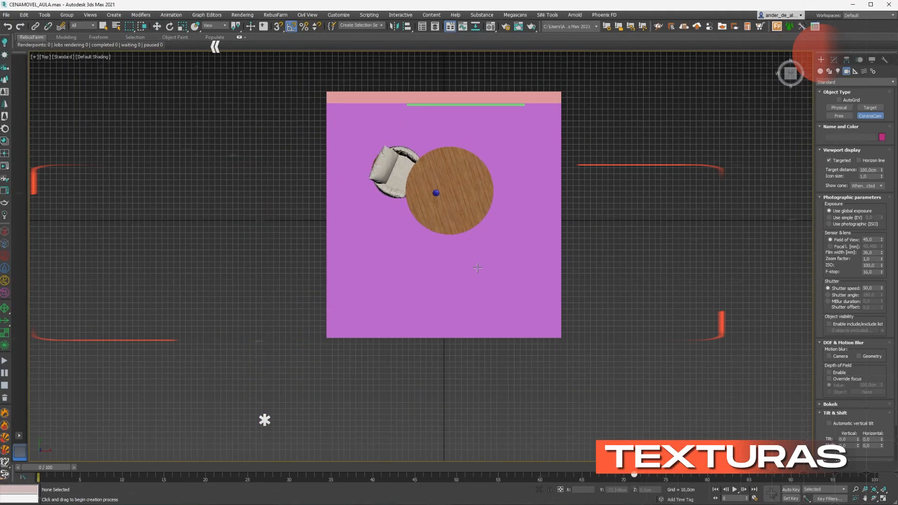
pyautogui.moveTo(422, 406); pyautogui.dragTo(422, 69)
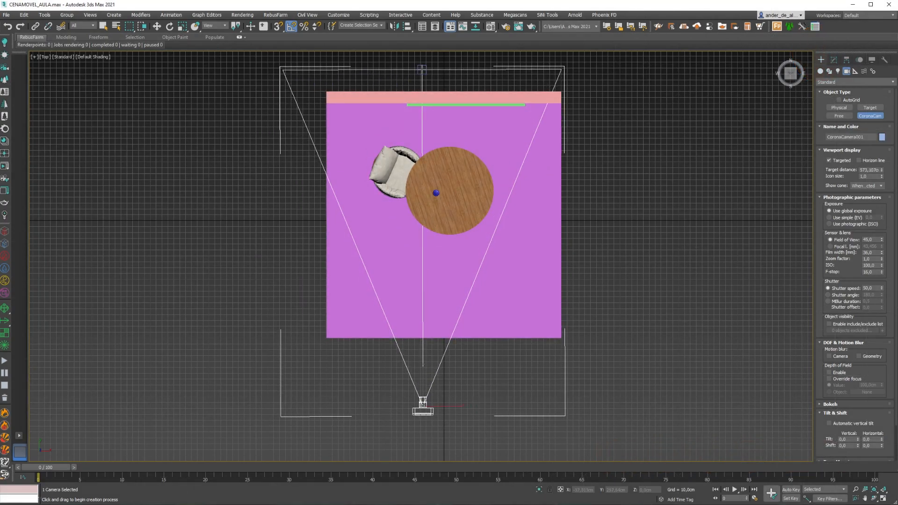
pyautogui.click(103, 26)
pyautogui.scroll(-3, 188, 187)
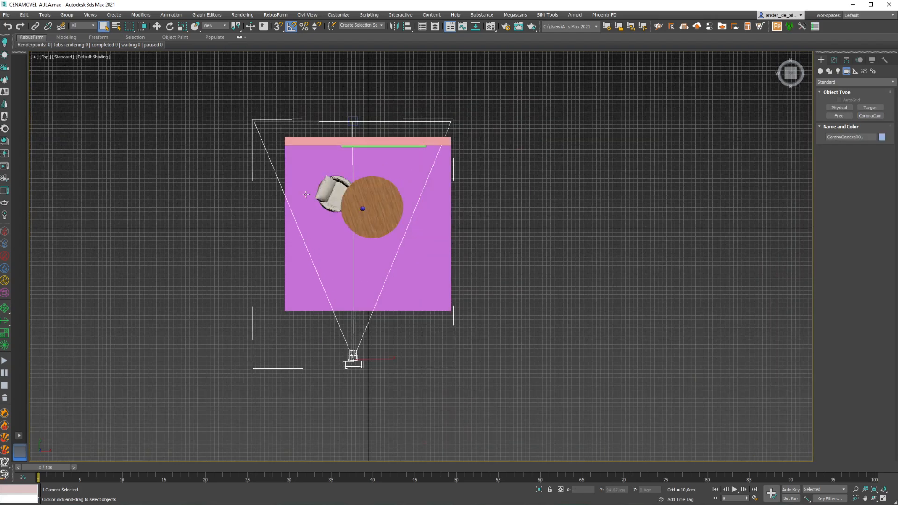
pyautogui.click(534, 236)
pyautogui.press('c')
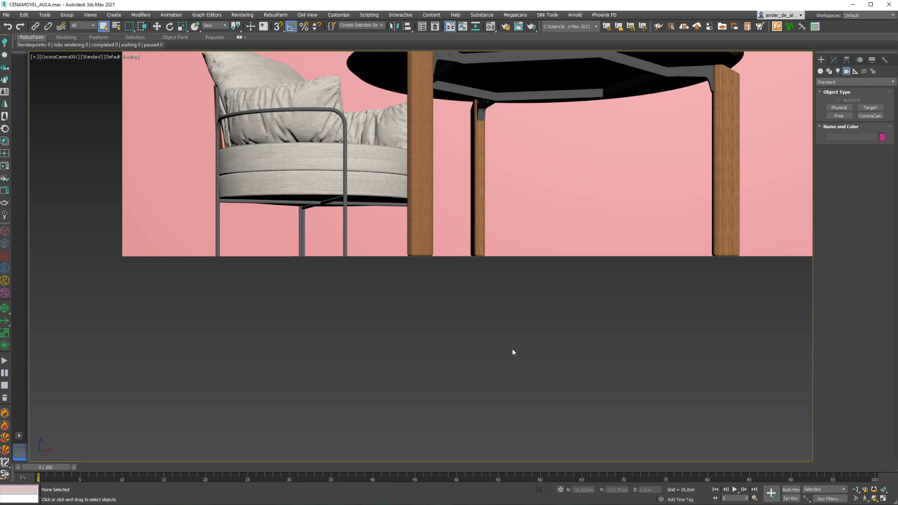
# - Select the Corona camera together with its target in the perspective view and set their height to 90 cm
pyautogui.press('p')
pyautogui.scroll(3, 504, 389)
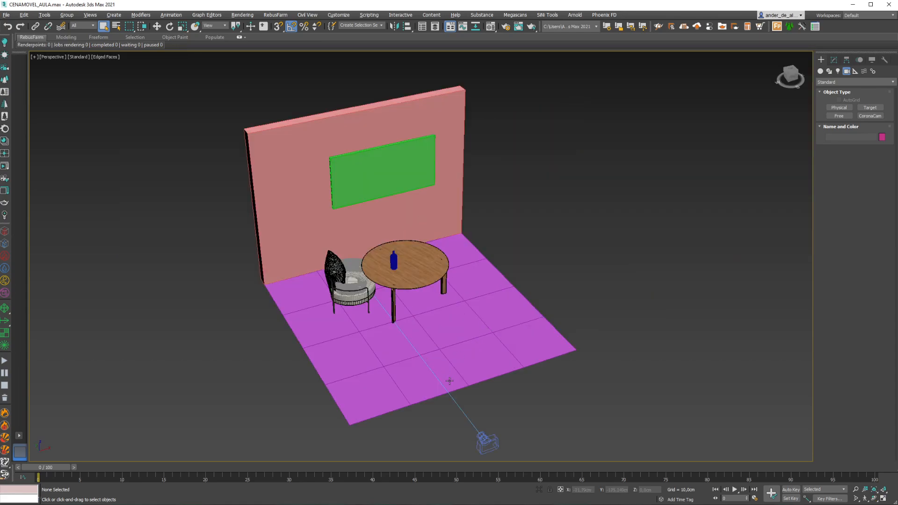
pyautogui.click(508, 386)
pyautogui.click(566, 407)
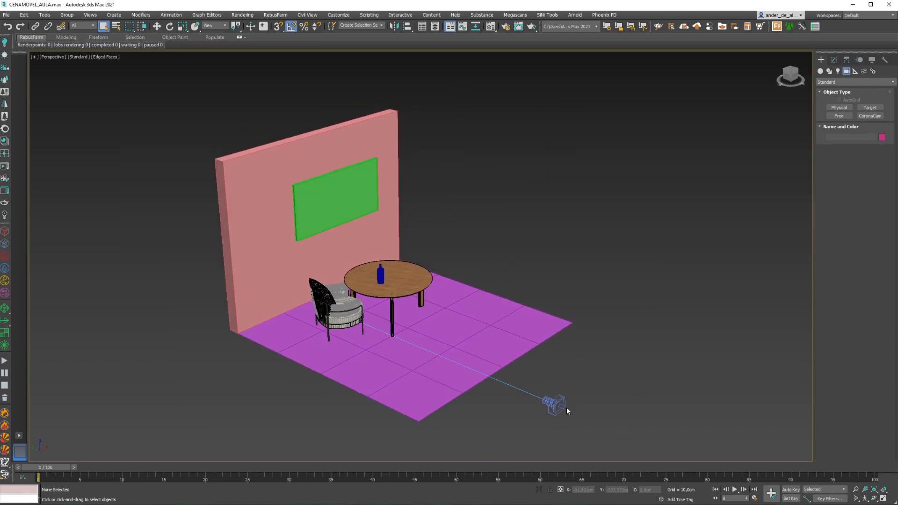
pyautogui.click(562, 396)
pyautogui.click(570, 370)
pyautogui.click(498, 378)
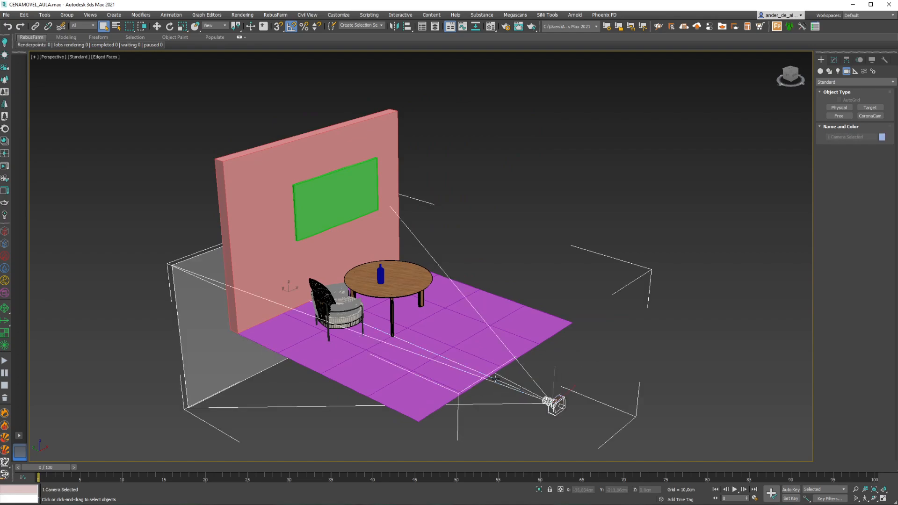
pyautogui.press('w')
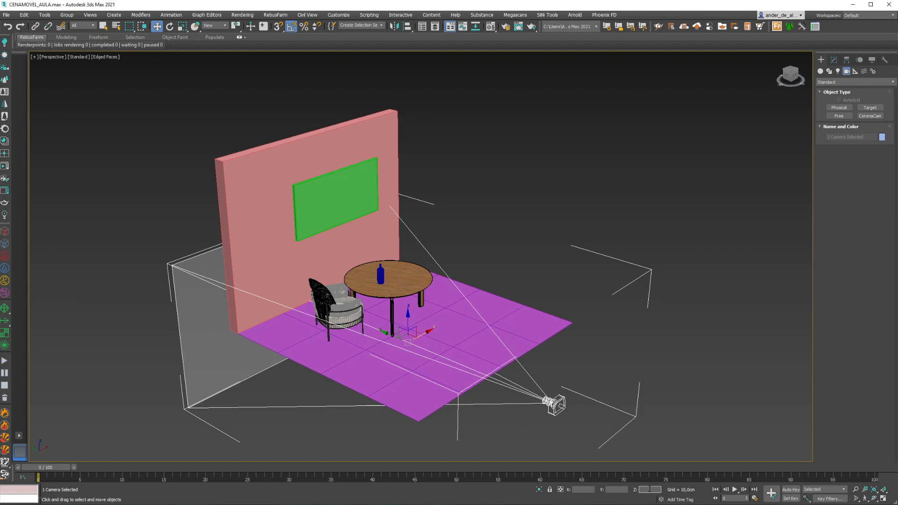
pyautogui.write('90')
pyautogui.press('Return')
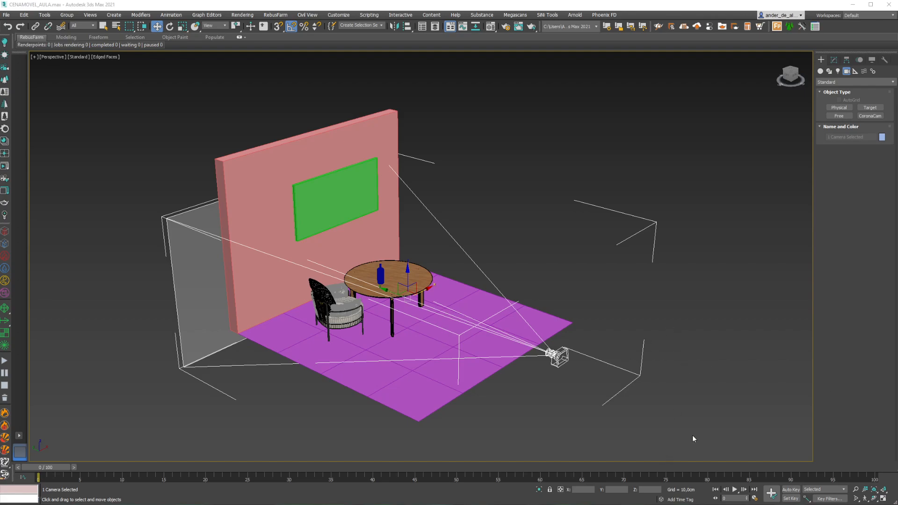
# - Set the height of the camera and its target to 100 cm and look through the camera
pyautogui.click(648, 490)
pyautogui.write('100')
pyautogui.press('Return')
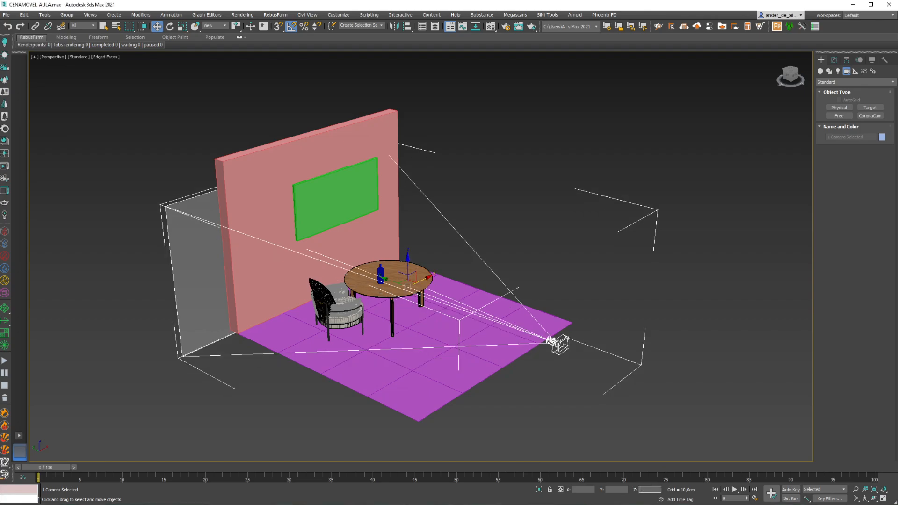
pyautogui.click(720, 225)
pyautogui.press('c')
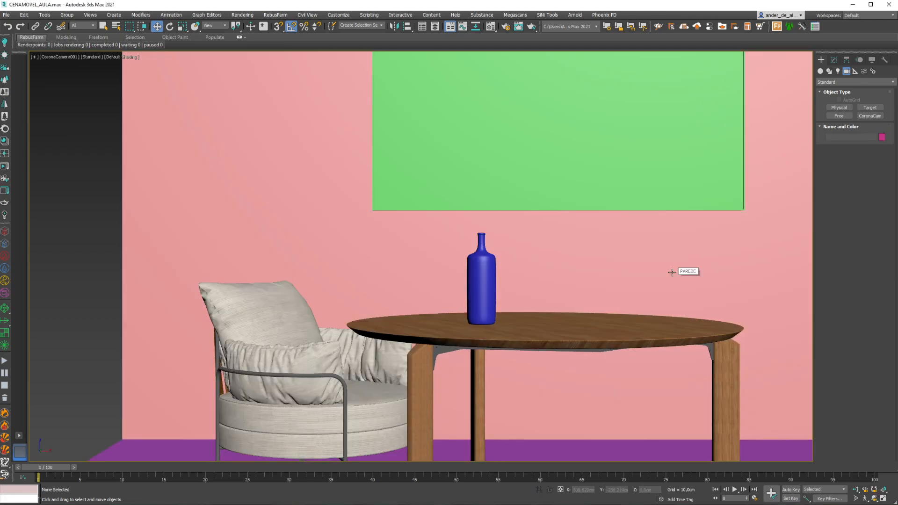
# - Show the safe frame in the camera view and set a custom render output size with the image aspect locked at 0,8
pyautogui.hotkey('shift', 'f')
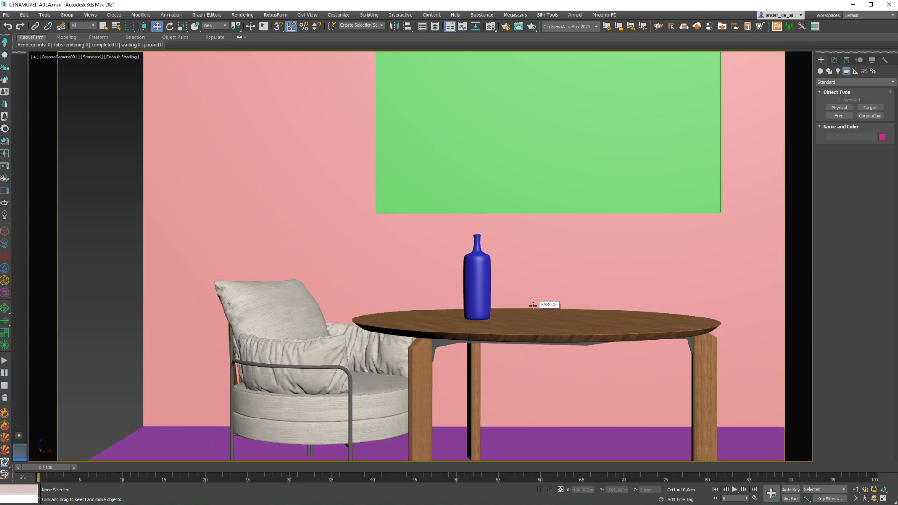
pyautogui.click(505, 27)
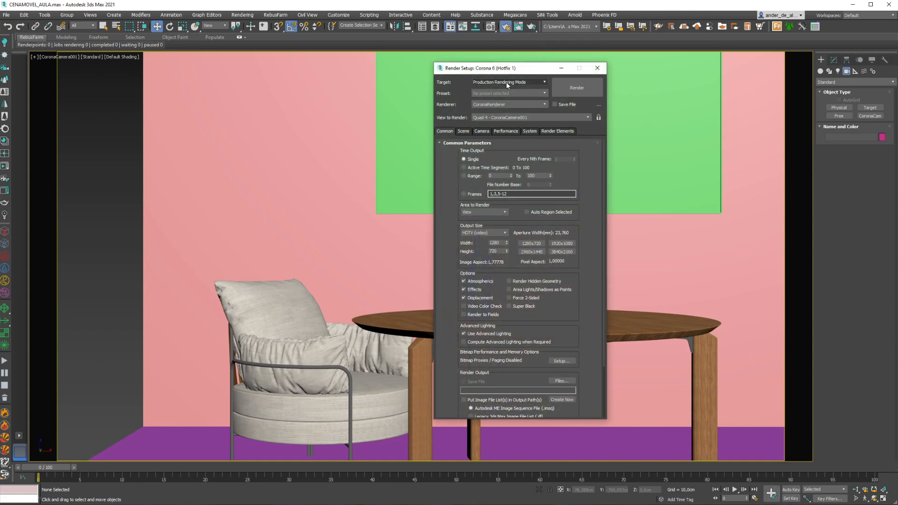
pyautogui.click(486, 232)
pyautogui.click(475, 240)
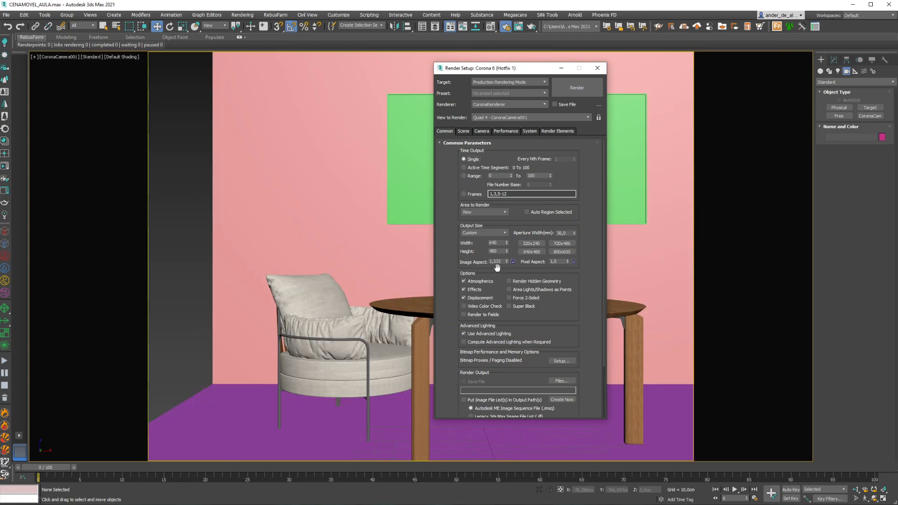
pyautogui.doubleClick(502, 261)
pyautogui.write('0,8')
pyautogui.press('Return')
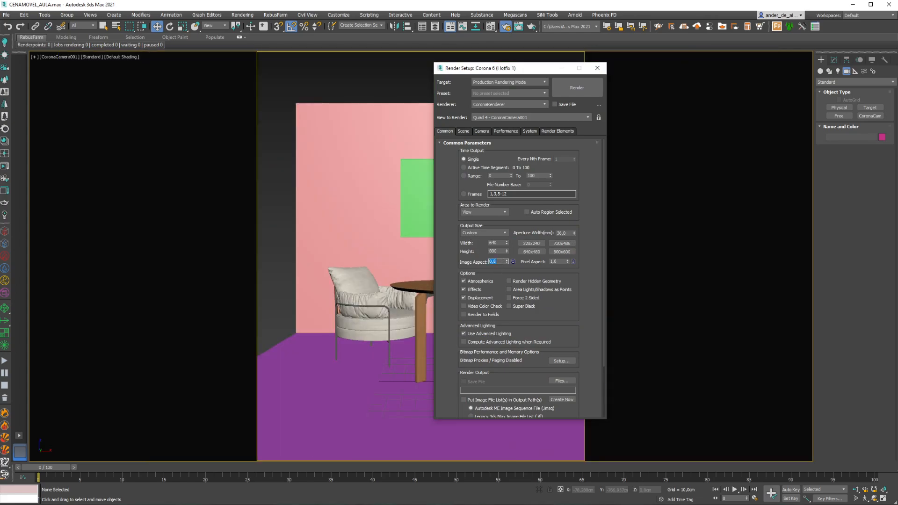
pyautogui.click(513, 261)
pyautogui.click(598, 69)
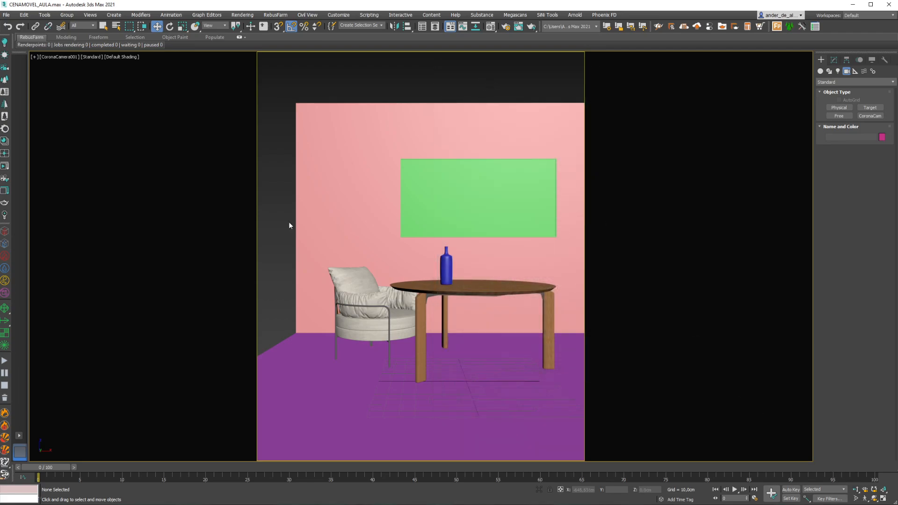
# - Select CoronaCamera001 by name and set its focal length to 70 mm
pyautogui.press('h')
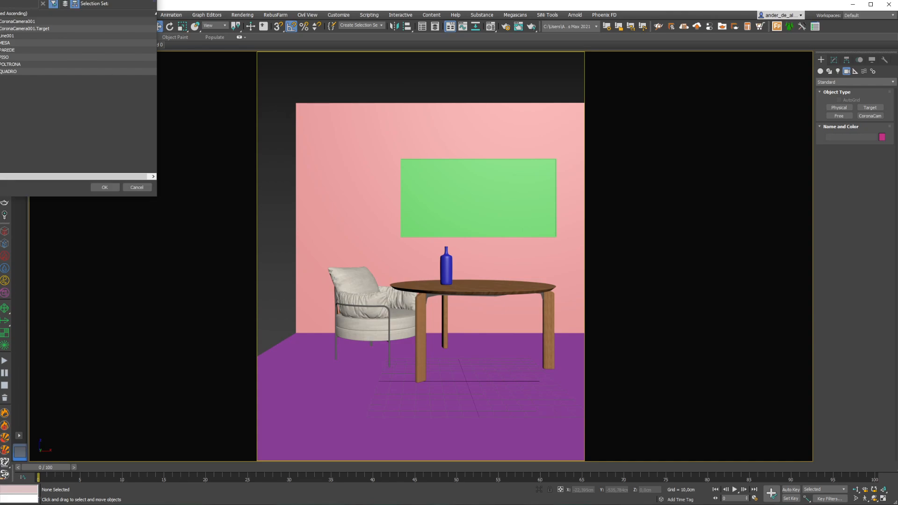
pyautogui.doubleClick(498, 184)
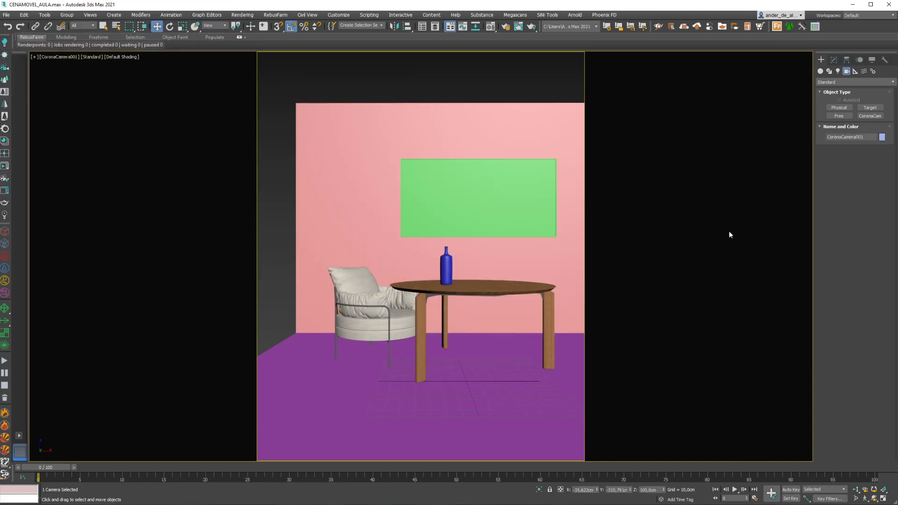
pyautogui.click(834, 60)
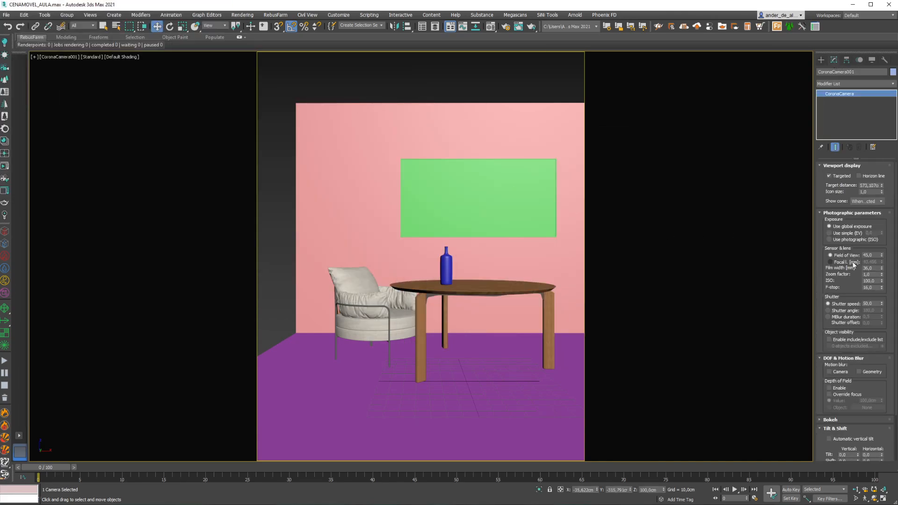
pyautogui.click(842, 263)
pyautogui.doubleClick(874, 263)
pyautogui.write('70')
pyautogui.press('Return')
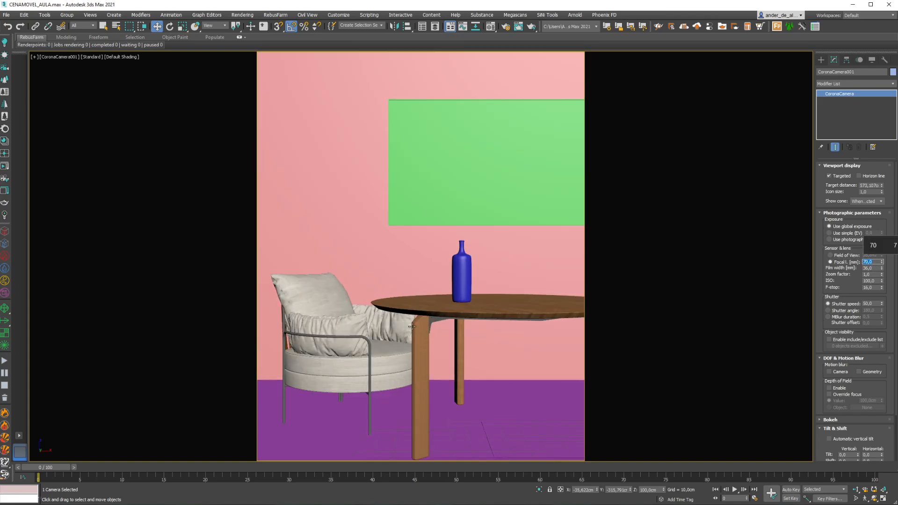
# - Pan the camera view down slightly, lowering the camera to a height of about 94 cm
pyautogui.moveTo(421, 325); pyautogui.dragTo(421, 318, button='middle')
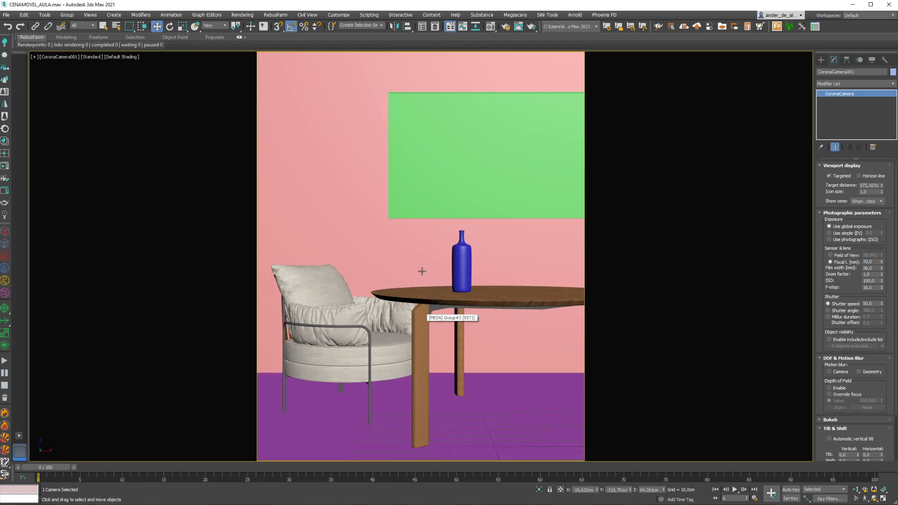
pyautogui.rightClick(423, 256)
pyautogui.click(410, 265)
pyautogui.press('F3')
pyautogui.press('F3')
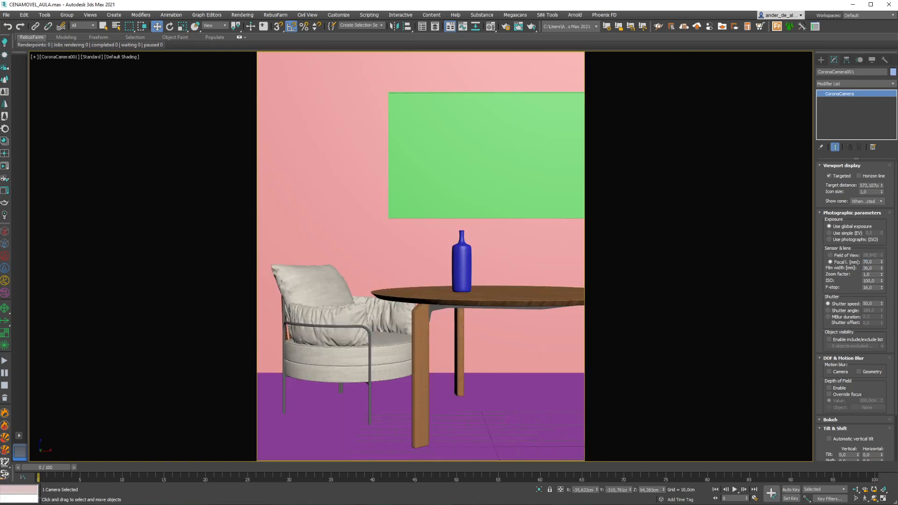
# - Compare the camera framing with the reference photo REFERENCIA 02.jpg and deselect the camera
pyautogui.hotkey('alt', 'Tab')
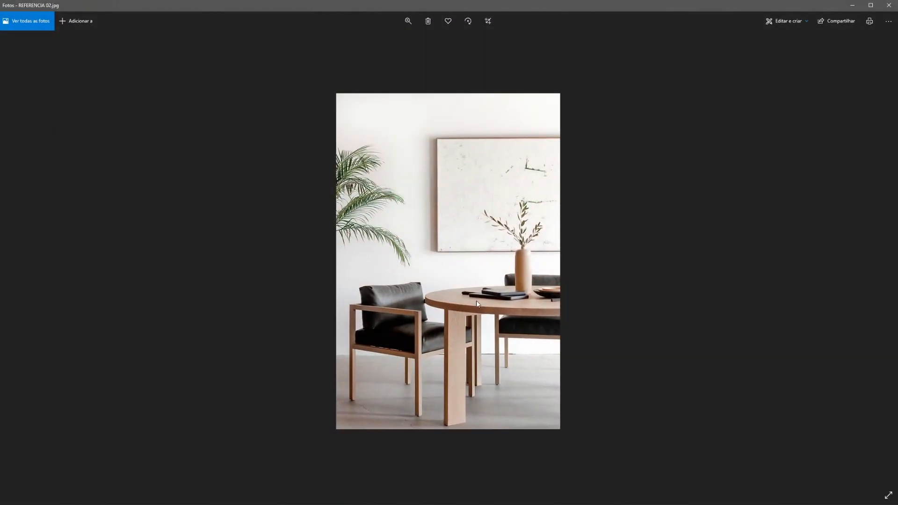
pyautogui.click(851, 6)
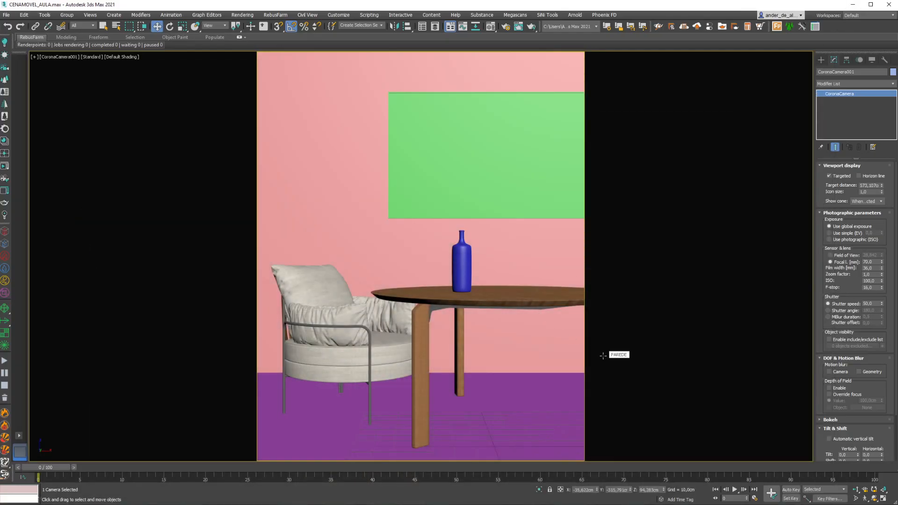
pyautogui.rightClick(499, 251)
pyautogui.click(473, 276)
pyautogui.press('F3')
pyautogui.click(513, 265)
pyautogui.press('F3')
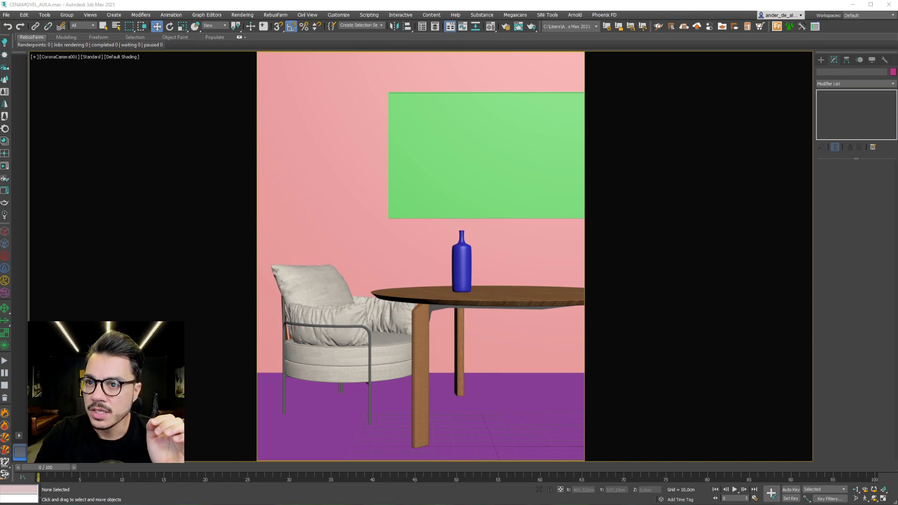
# - Shift the table and vase together slightly along X, away from the armchair, in the camera view
pyautogui.click(352, 360)
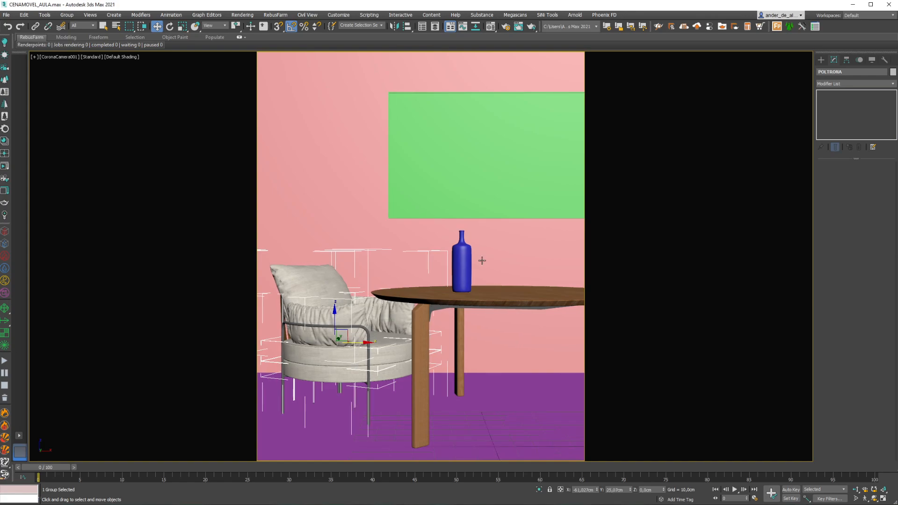
pyautogui.click(465, 274)
pyautogui.keyDown('ctrl'); pyautogui.click(477, 297); pyautogui.keyUp('ctrl')
pyautogui.moveTo(515, 317); pyautogui.dragTo(527, 317)
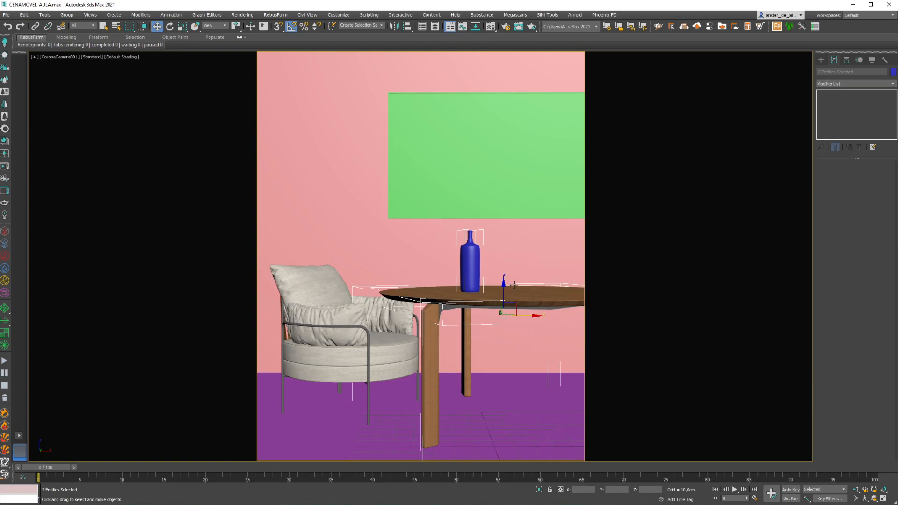
pyautogui.click(536, 258)
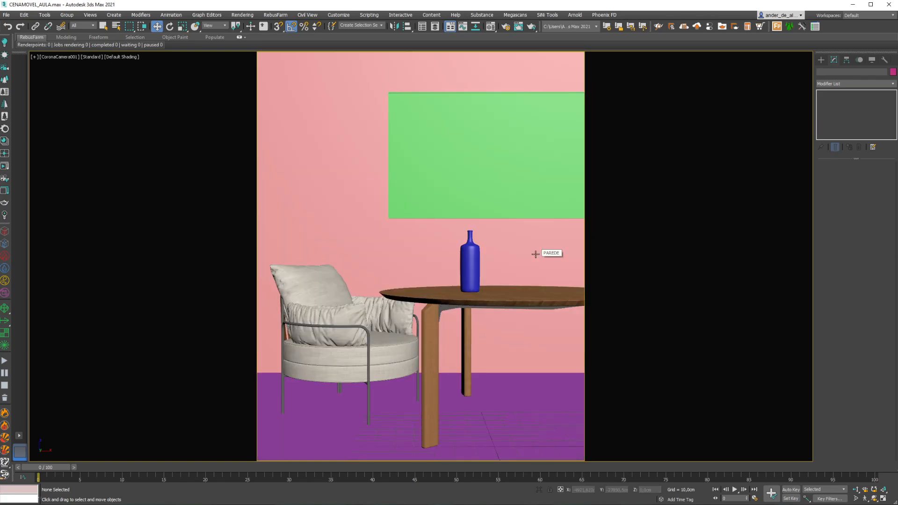
# - Switch to the top view and hide all cameras by category
pyautogui.press('t')
pyautogui.scroll(-8, 535, 254)
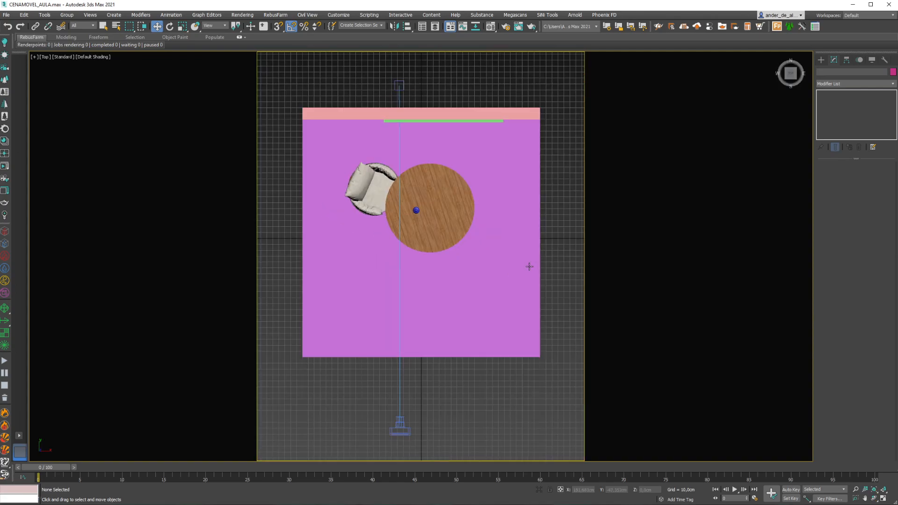
pyautogui.scroll(4, 541, 209)
pyautogui.moveTo(545, 195); pyautogui.dragTo(482, 275)
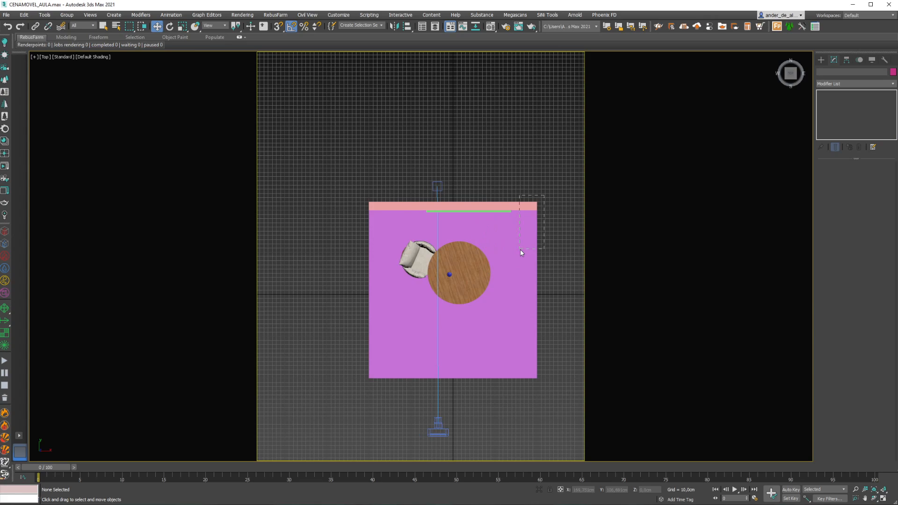
pyautogui.moveTo(520, 253); pyautogui.dragTo(479, 278)
pyautogui.click(598, 170)
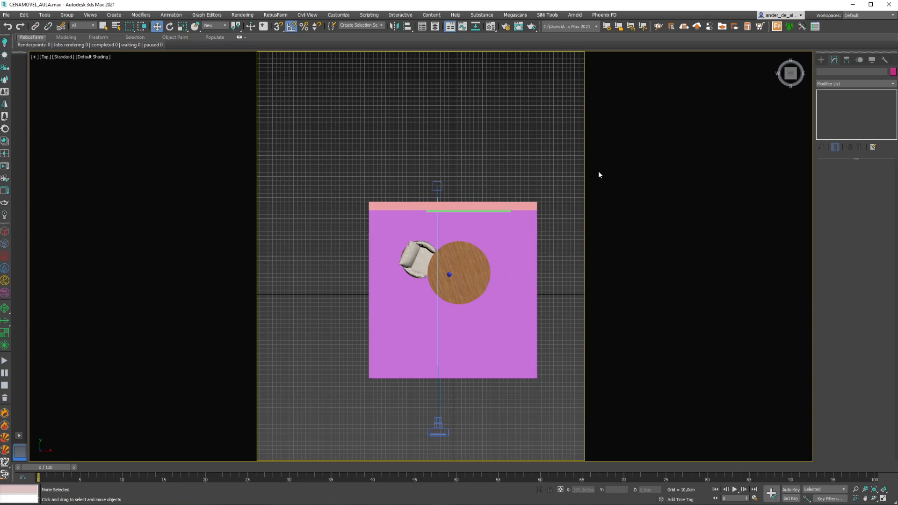
pyautogui.click(872, 61)
pyautogui.click(839, 162)
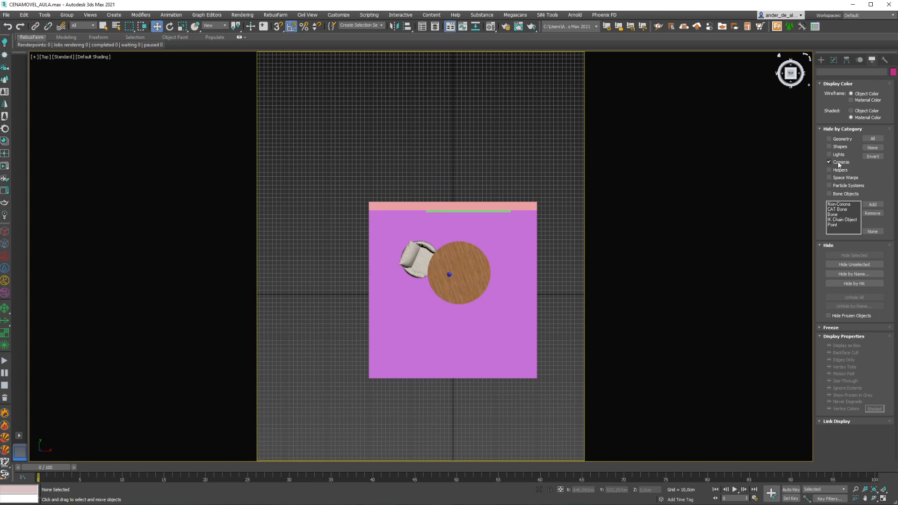
# - Apply a UVW Map modifier to all scene objects at once, with box mapping and Real-World Map Size enabled
pyautogui.moveTo(520, 173); pyautogui.dragTo(300, 416)
pyautogui.keyDown('alt'); pyautogui.moveTo(299, 417); pyautogui.dragTo(404, 252, button='middle'); pyautogui.keyUp('alt')
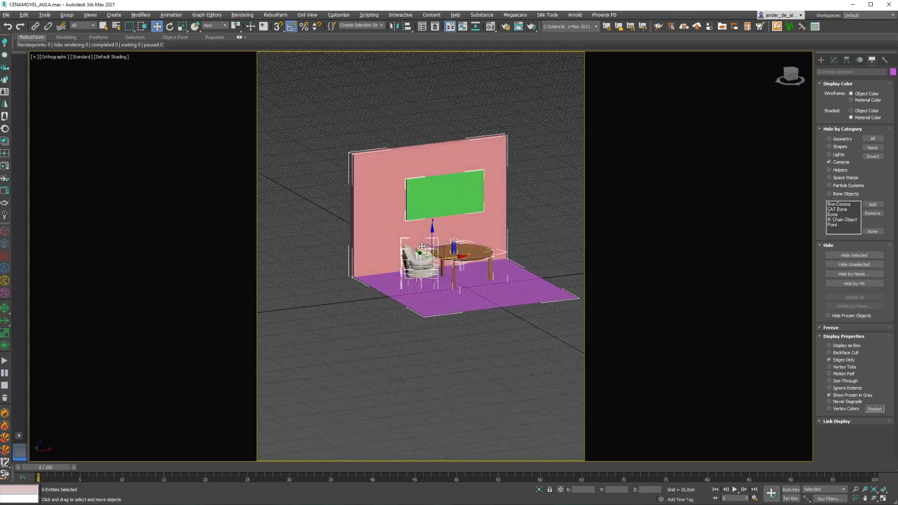
pyautogui.scroll(5, 407, 261)
pyautogui.click(143, 15)
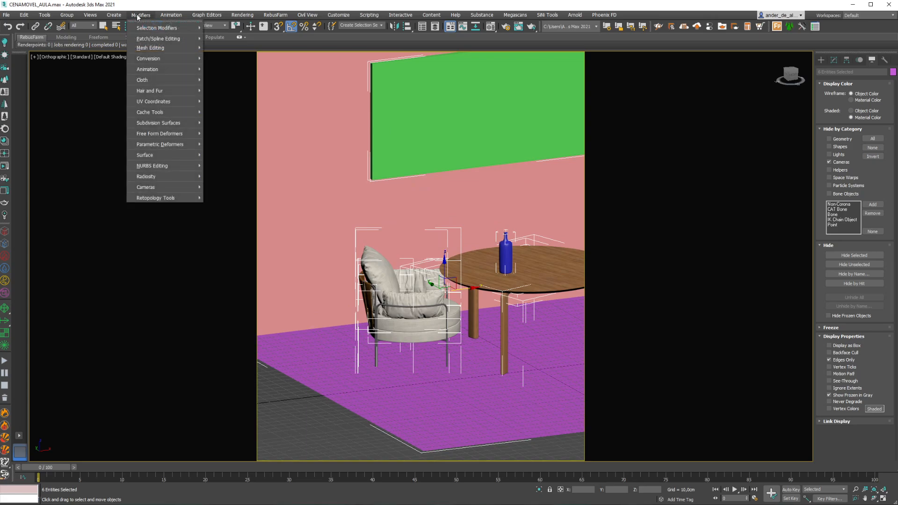
pyautogui.moveTo(165, 102)
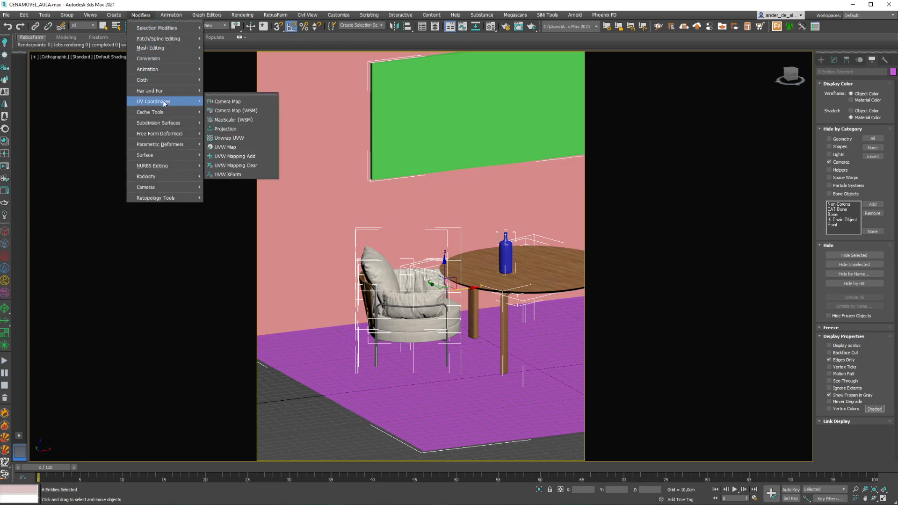
pyautogui.click(239, 147)
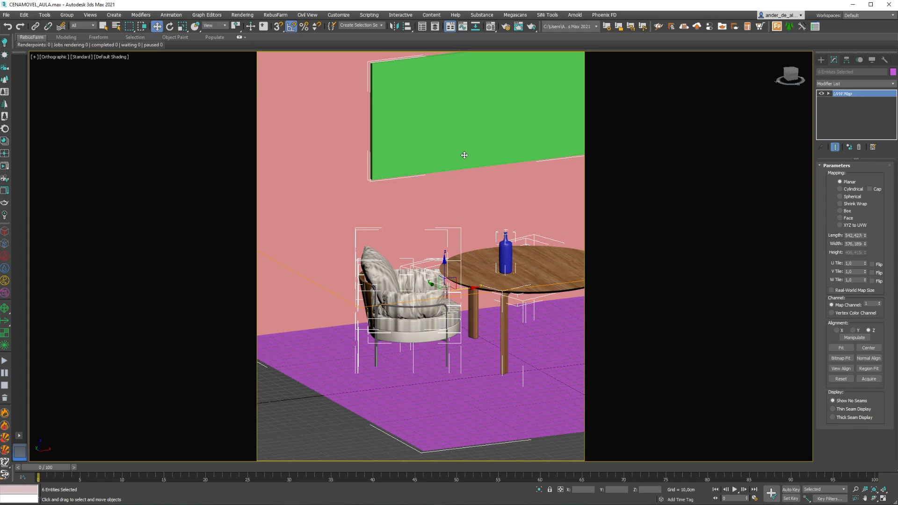
pyautogui.click(846, 211)
pyautogui.click(857, 291)
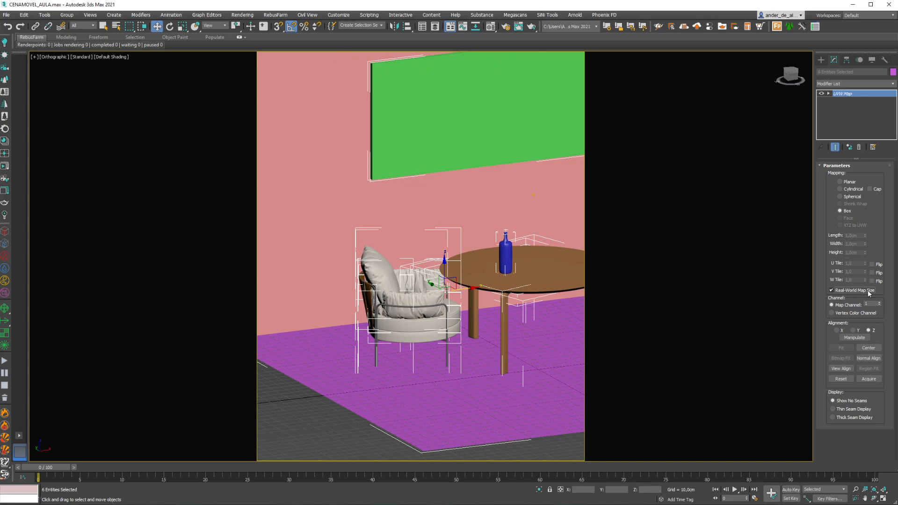
pyautogui.click(561, 448)
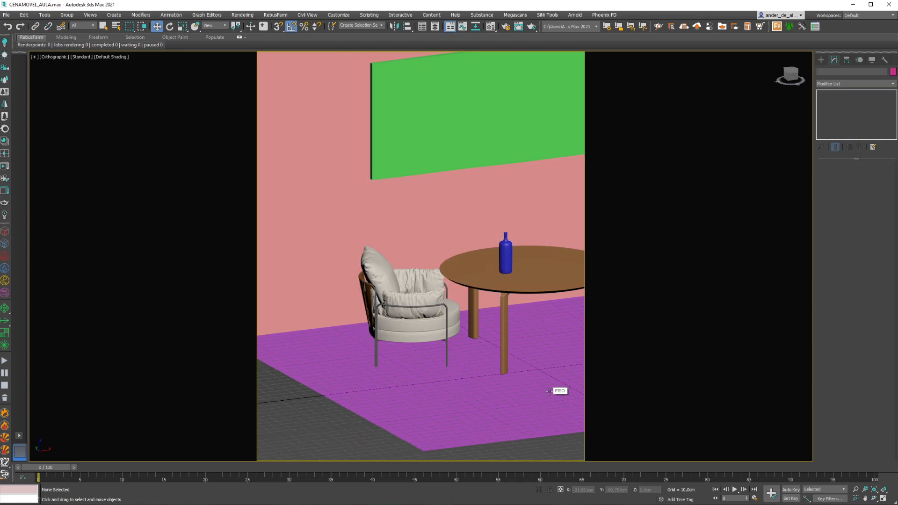
pyautogui.moveTo(502, 352); pyautogui.dragTo(448, 284, button='middle')
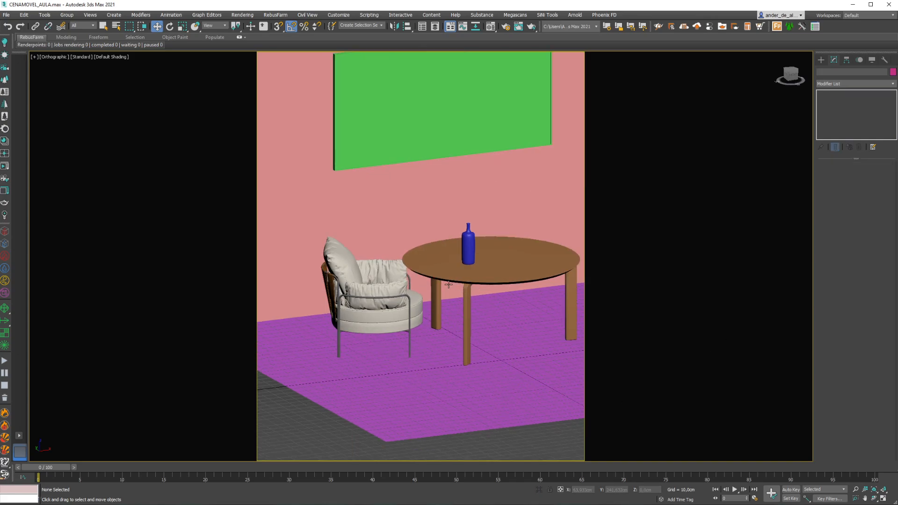
# - Open the Material Editor beside the scene and show the Concrete category of the Corona Material Library
pyautogui.scroll(-5, 482, 368)
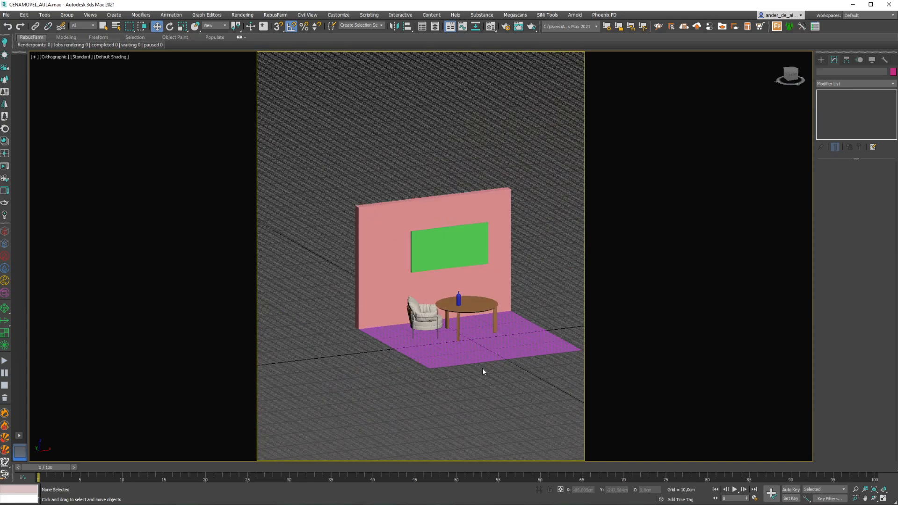
pyautogui.scroll(4, 482, 373)
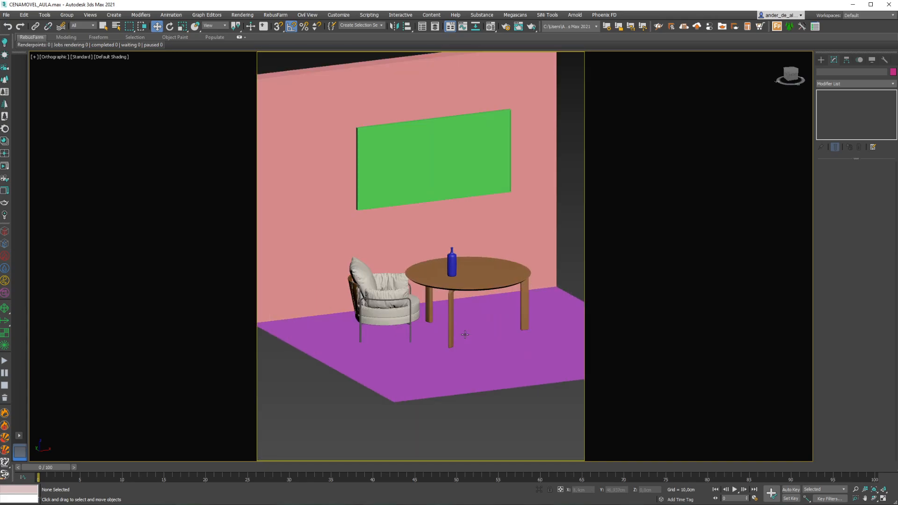
pyautogui.scroll(-3, 497, 403)
pyautogui.scroll(3, 508, 433)
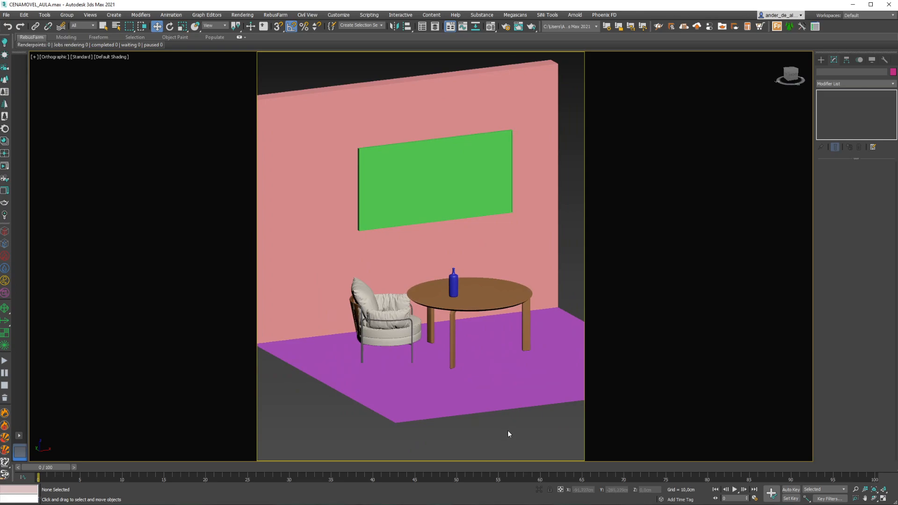
pyautogui.press('m')
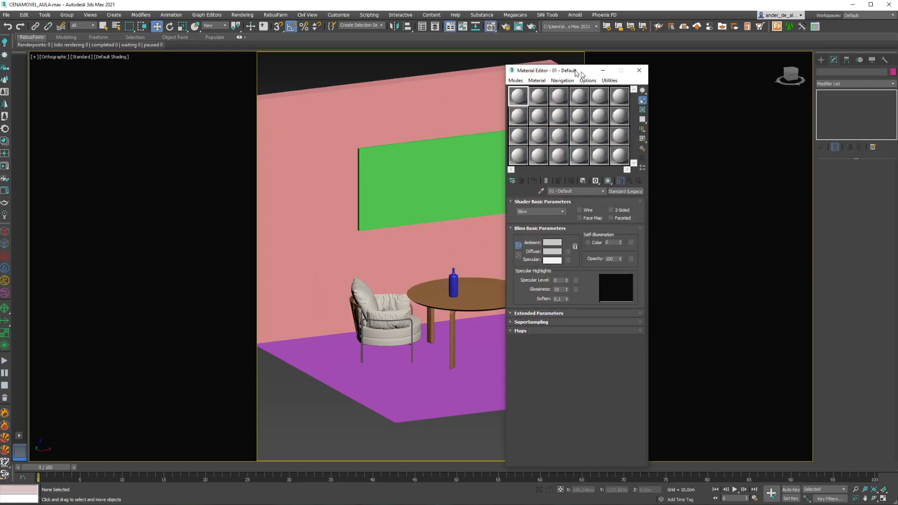
pyautogui.moveTo(571, 63); pyautogui.dragTo(691, 63)
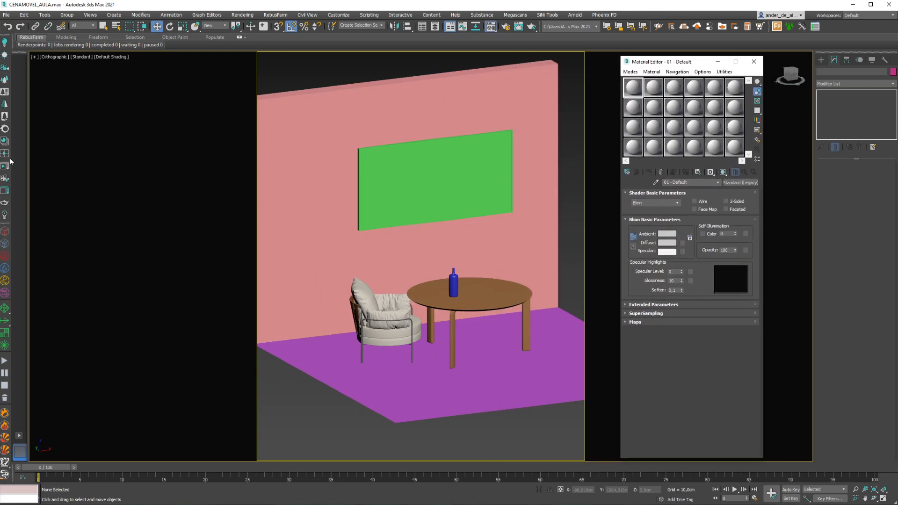
pyautogui.click(4, 142)
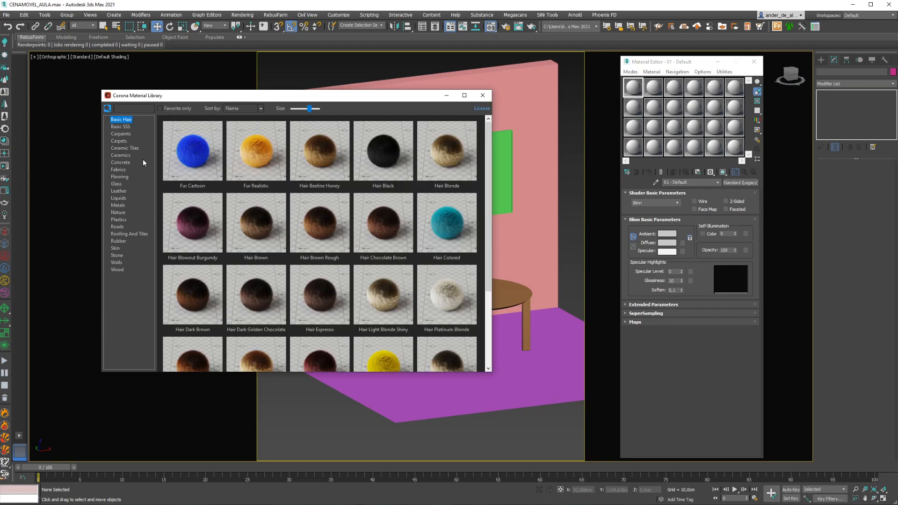
pyautogui.click(127, 161)
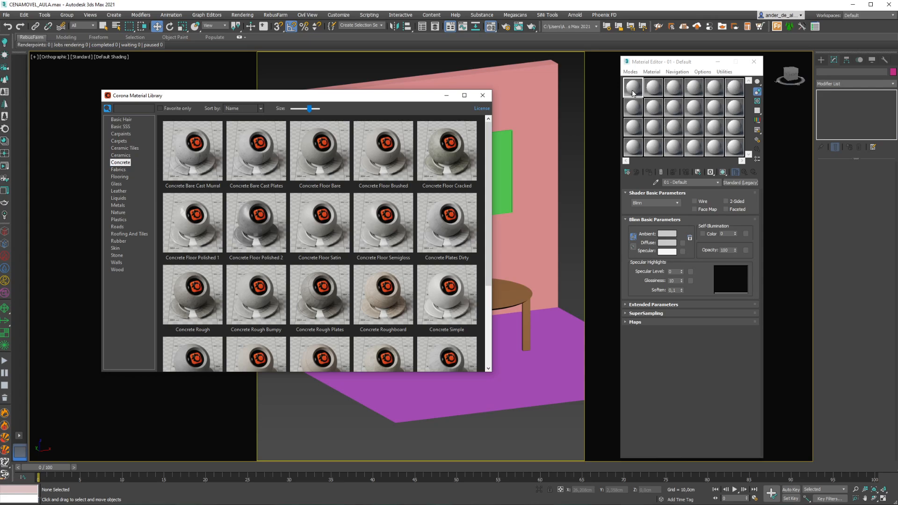
# - Load Concrete Floor Polished 2 into the first material slot and assign it to the floor plane
pyautogui.moveTo(632, 93); pyautogui.dragTo(633, 93)
pyautogui.click(527, 357)
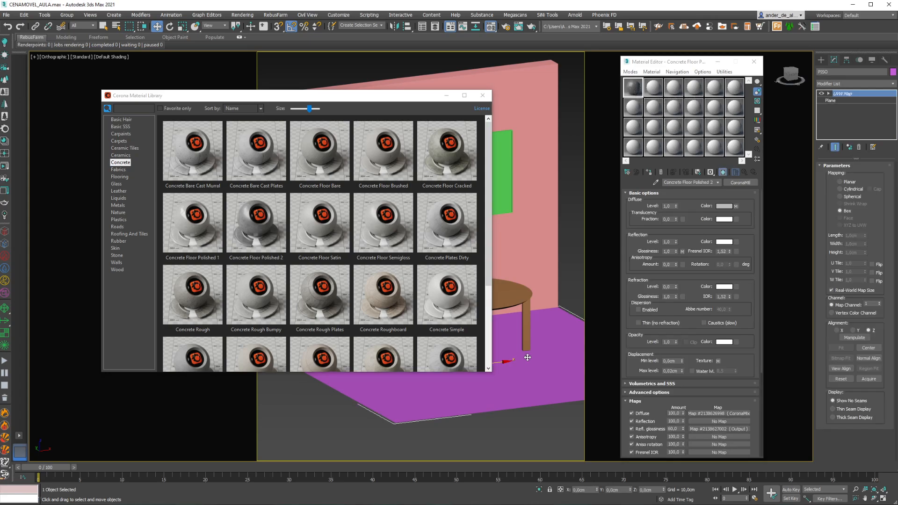
pyautogui.click(648, 173)
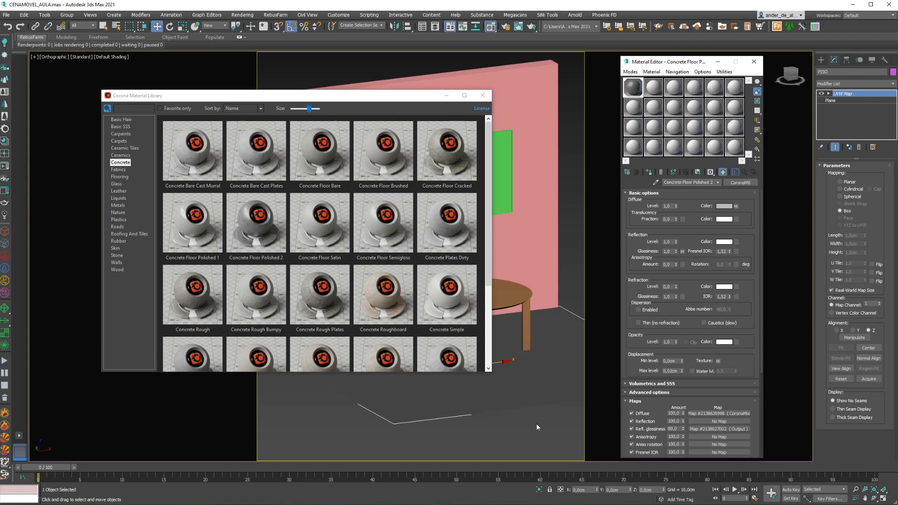
pyautogui.click(548, 436)
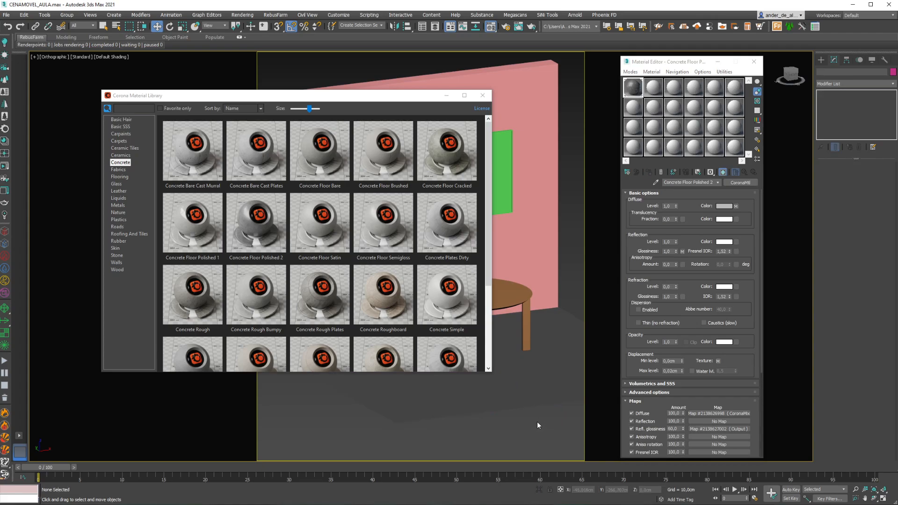
# - Load Plaster White Smooth from the Walls category into the second material slot and assign it to the wall
pyautogui.click(117, 262)
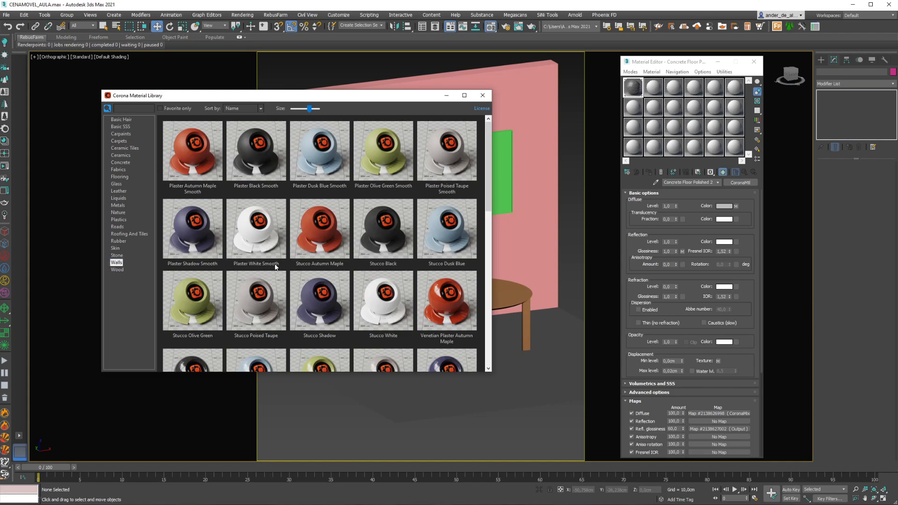
pyautogui.click(653, 87)
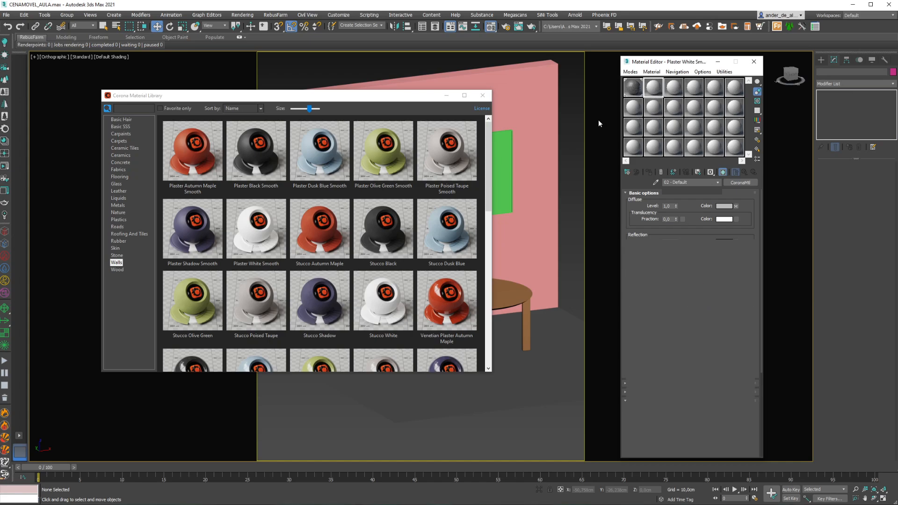
pyautogui.click(526, 108)
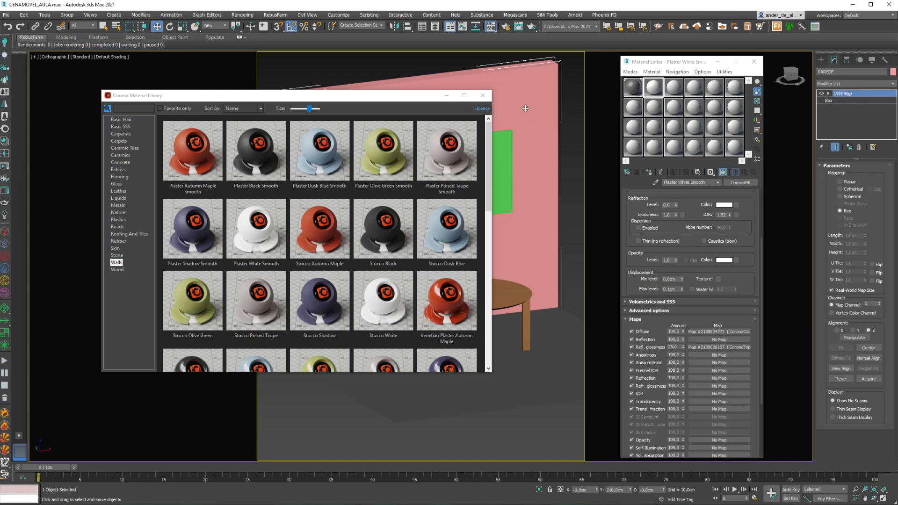
pyautogui.click(651, 173)
pyautogui.click(580, 147)
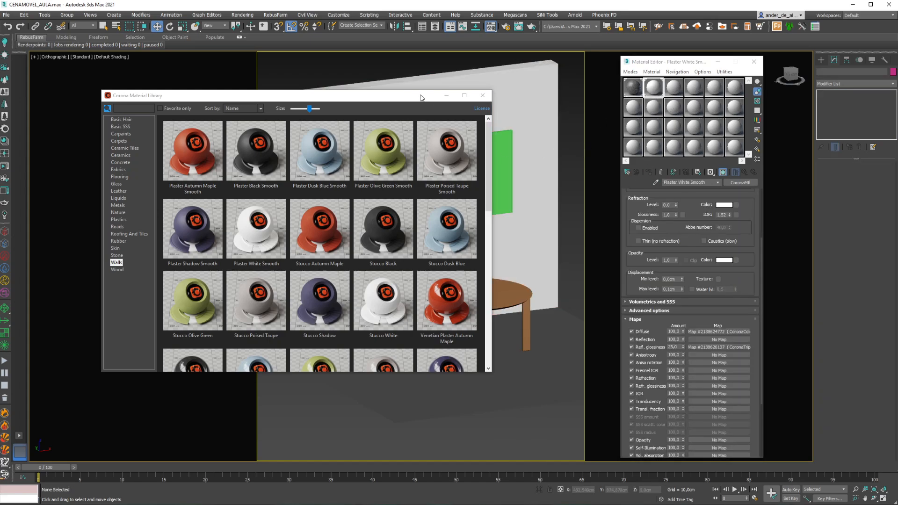
# - Clear the selection of the wall and floor and close the Corona Material Library
pyautogui.moveTo(420, 97); pyautogui.dragTo(403, 83)
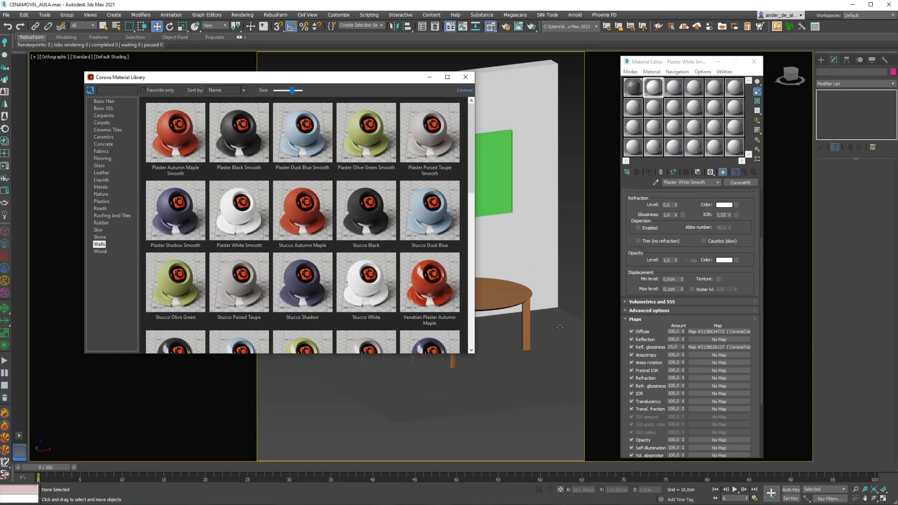
pyautogui.click(553, 304)
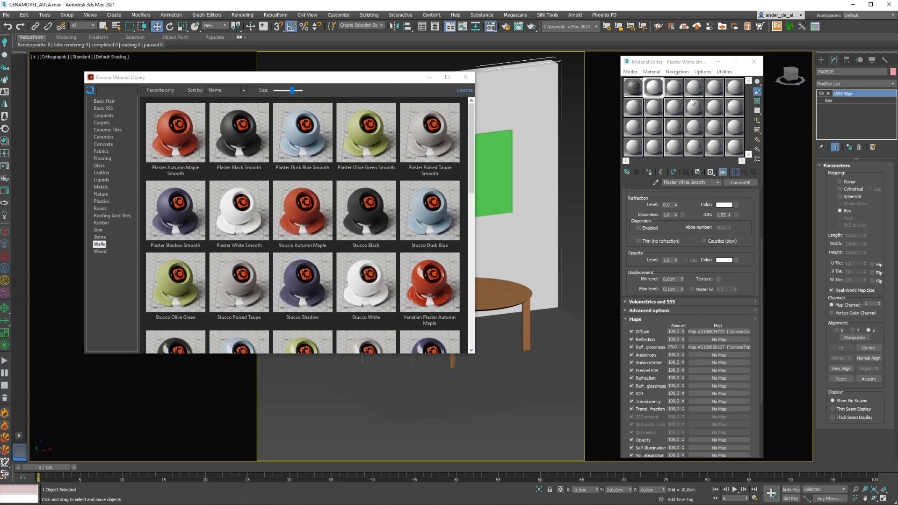
pyautogui.click(565, 256)
pyautogui.click(554, 301)
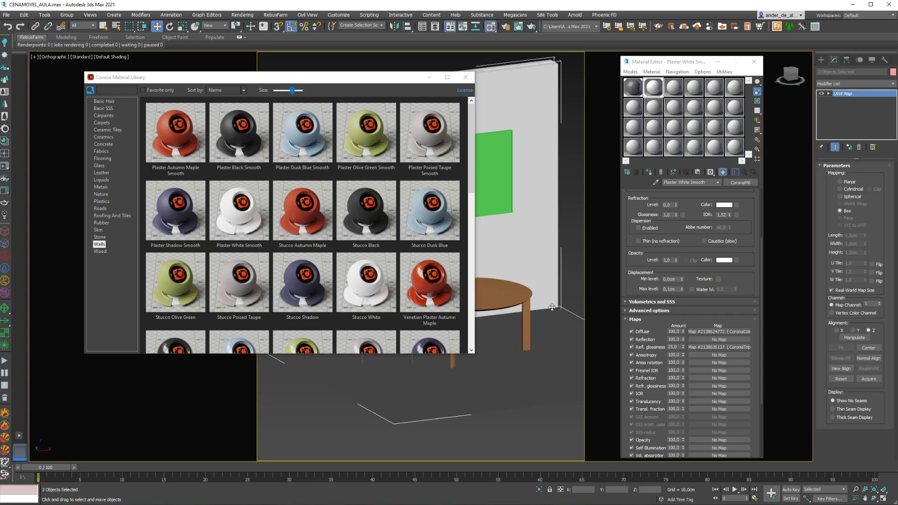
pyautogui.click(561, 320)
pyautogui.click(465, 77)
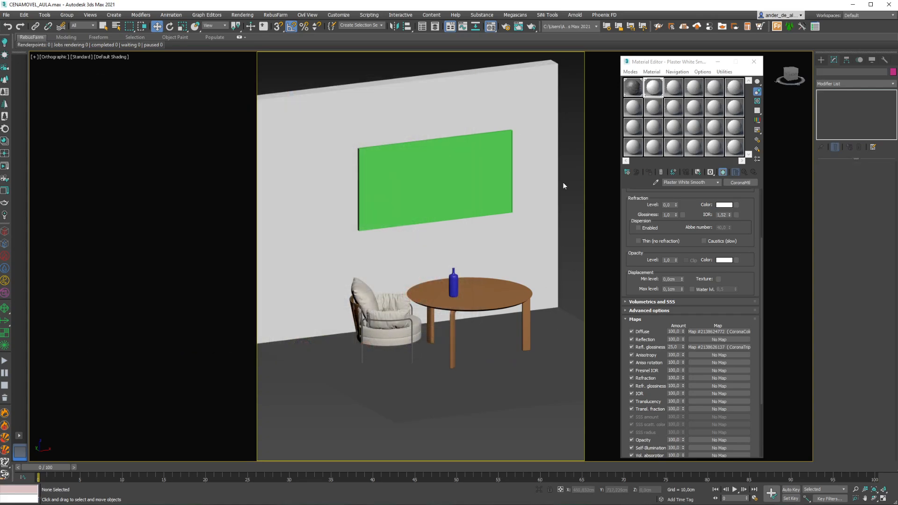
# - Hide the wall and the floor, leaving the furniture, vase and green panel visible
pyautogui.click(514, 98)
pyautogui.rightClick(514, 99)
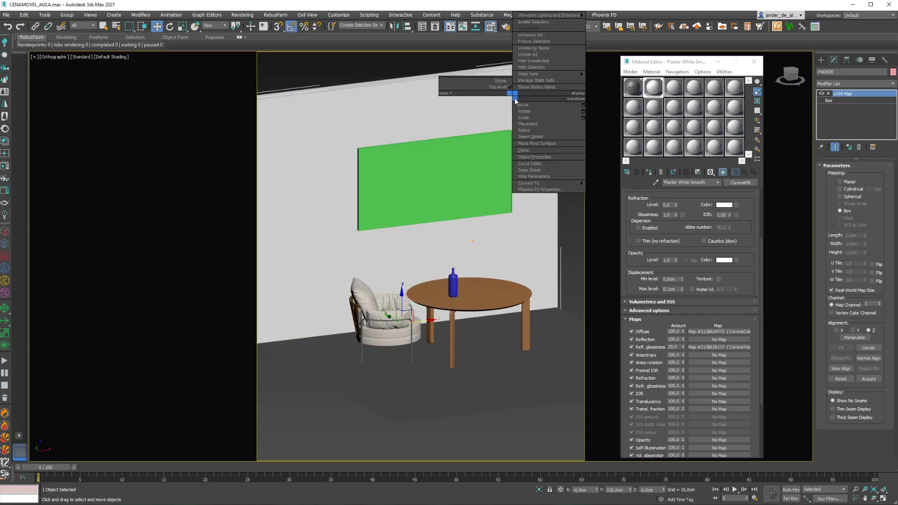
pyautogui.click(531, 67)
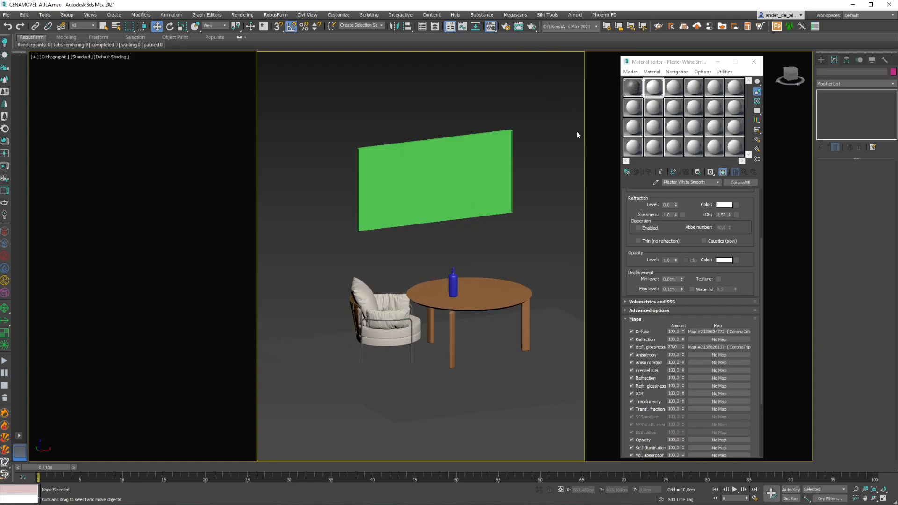
pyautogui.click(565, 336)
pyautogui.rightClick(556, 323)
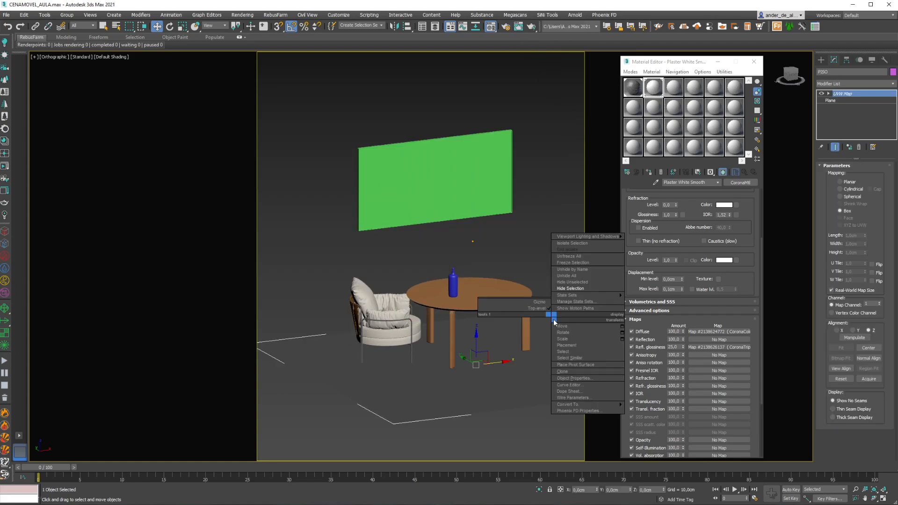
pyautogui.click(571, 286)
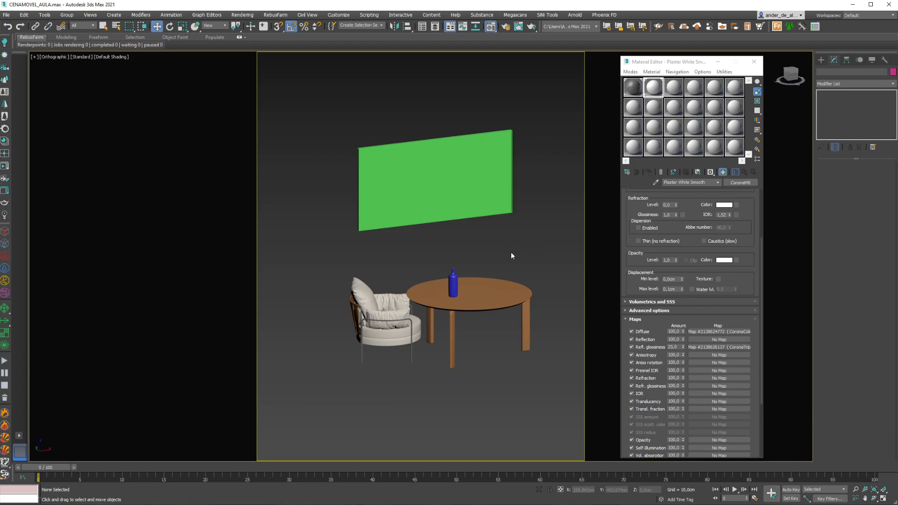
# - Load Glass Bronze Frosted from the library's Glass category into the third material slot and assign it to the vase
pyautogui.moveTo(511, 252); pyautogui.dragTo(521, 240, button='middle')
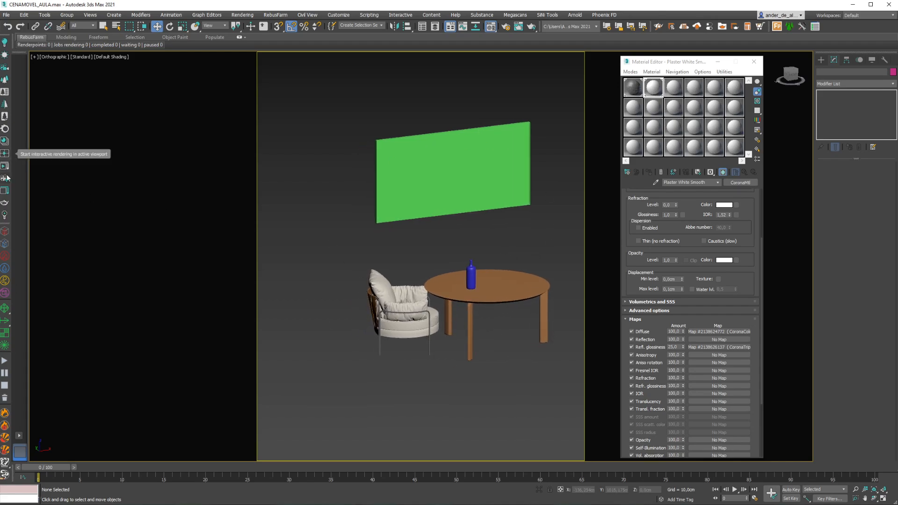
pyautogui.click(5, 142)
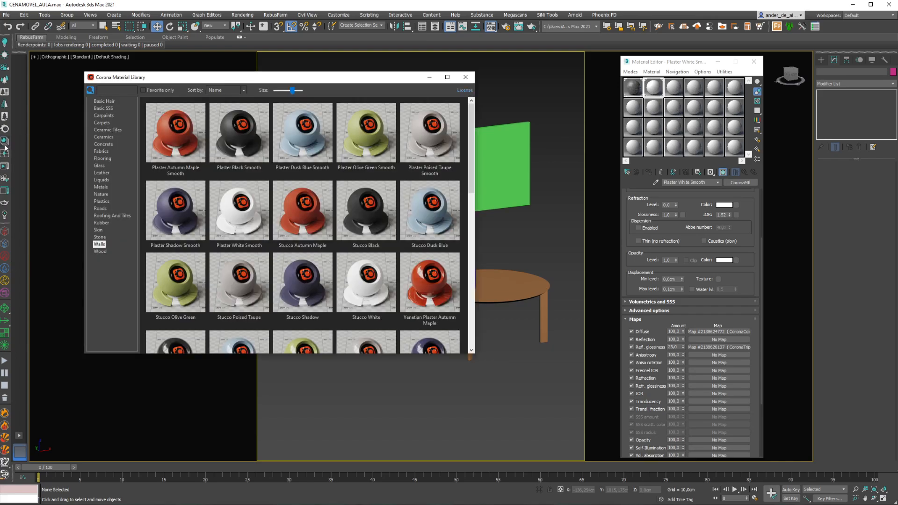
pyautogui.click(100, 167)
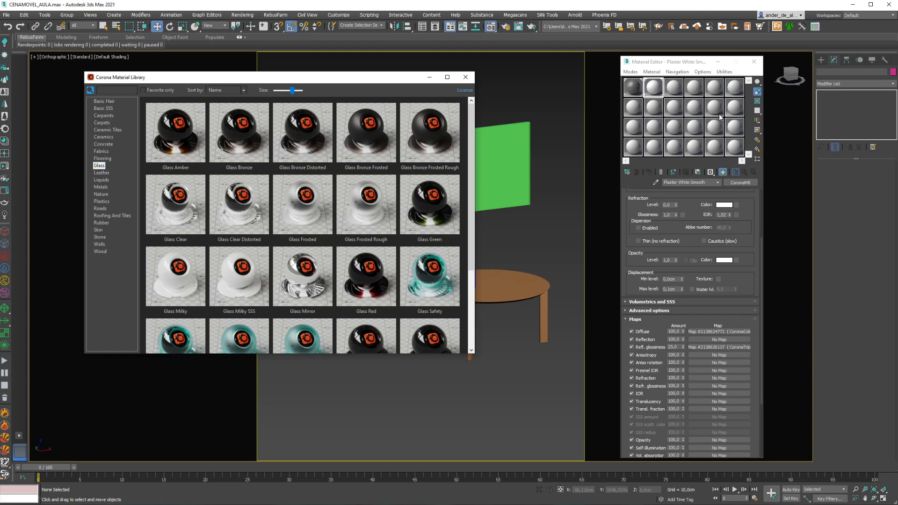
pyautogui.moveTo(678, 91); pyautogui.dragTo(676, 90)
pyautogui.moveTo(415, 79); pyautogui.dragTo(385, 72)
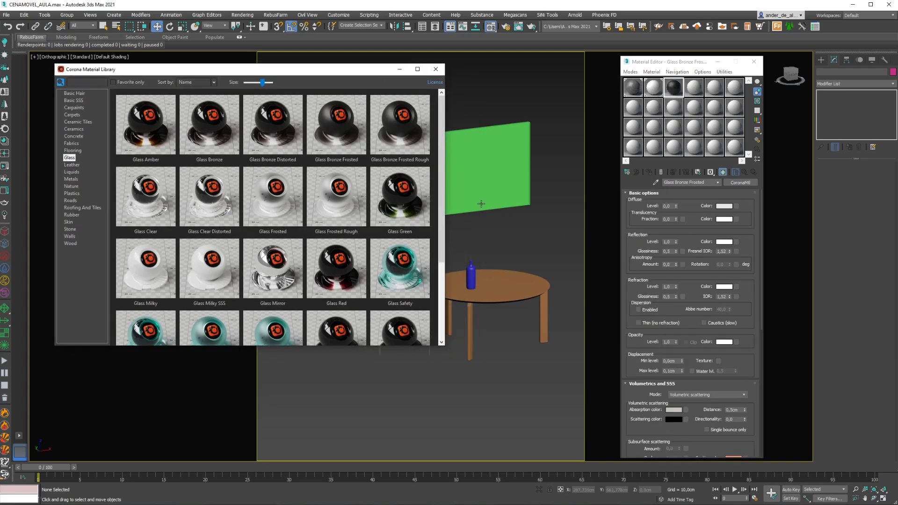
pyautogui.click(471, 277)
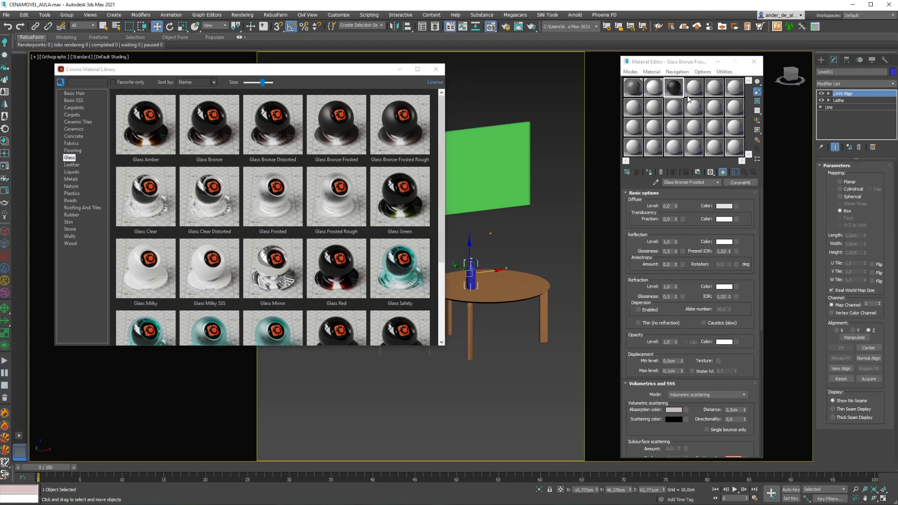
pyautogui.click(649, 172)
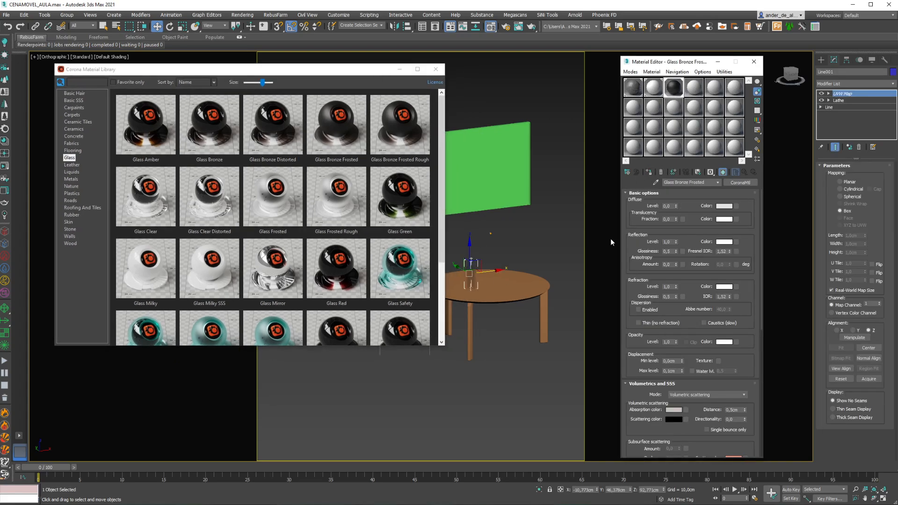
# - Hide the blue vase on the table
pyautogui.rightClick(473, 272)
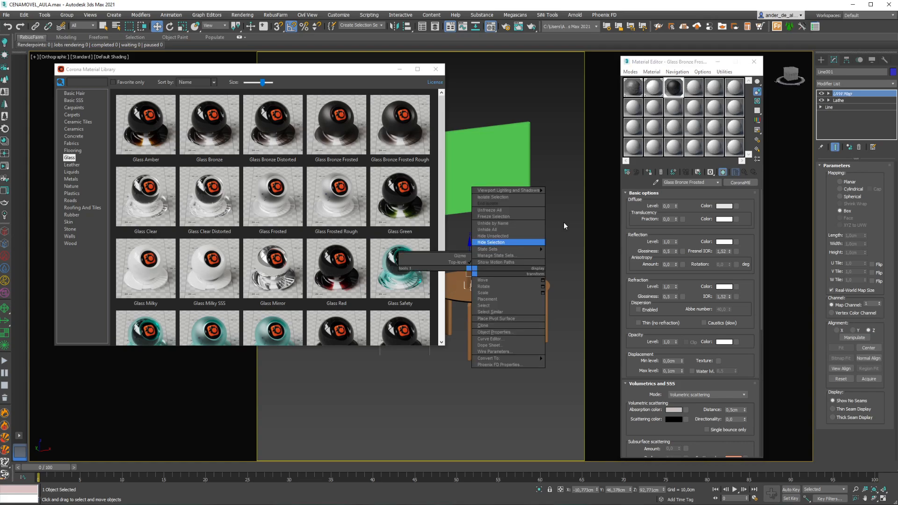
pyautogui.click(870, 61)
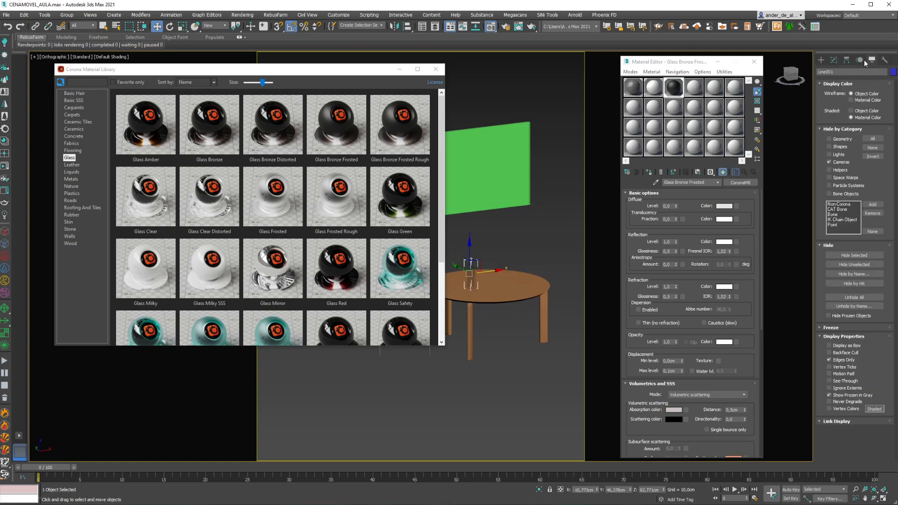
pyautogui.click(854, 255)
# - Select the table group, close the material library, and name the fourth material slot MADEIRA BRANCA
pyautogui.moveTo(484, 261); pyautogui.dragTo(538, 211, button='middle')
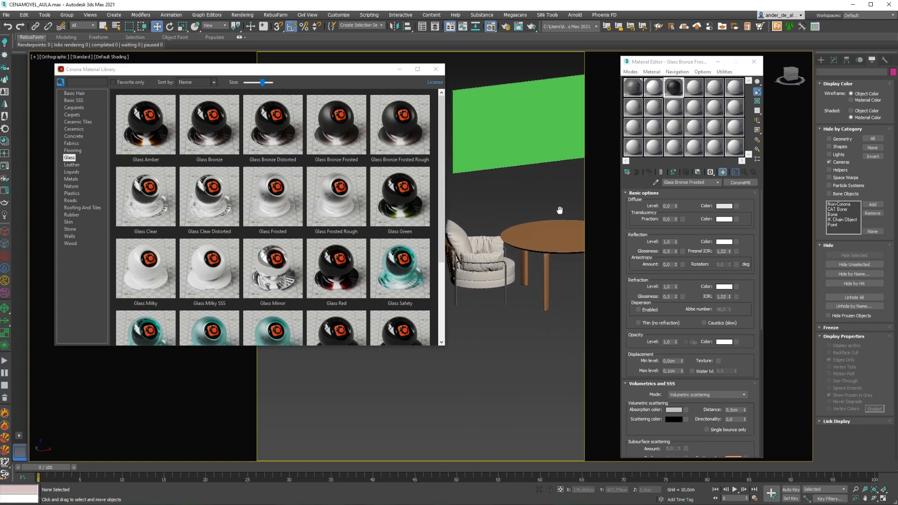
pyautogui.scroll(4, 525, 234)
pyautogui.click(524, 234)
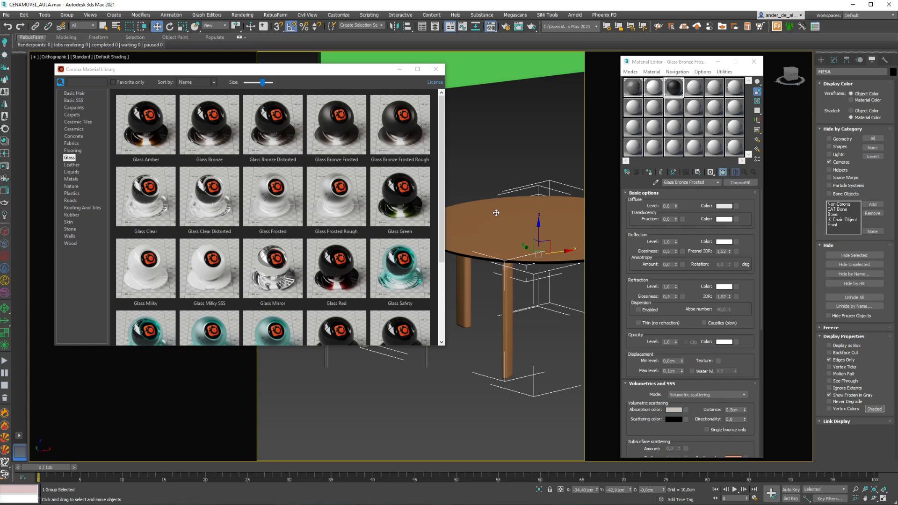
pyautogui.click(434, 70)
pyautogui.moveTo(575, 206); pyautogui.dragTo(486, 206, button='middle')
pyautogui.scroll(1, 487, 203)
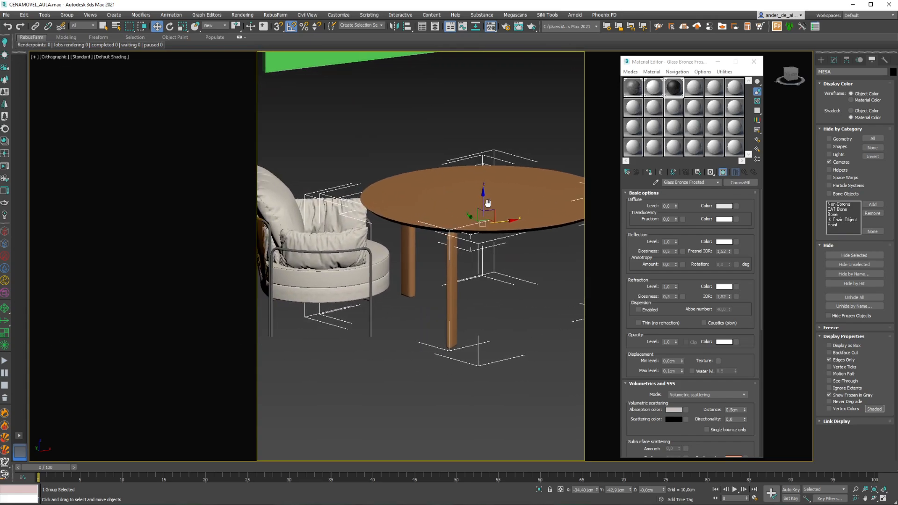
pyautogui.click(694, 87)
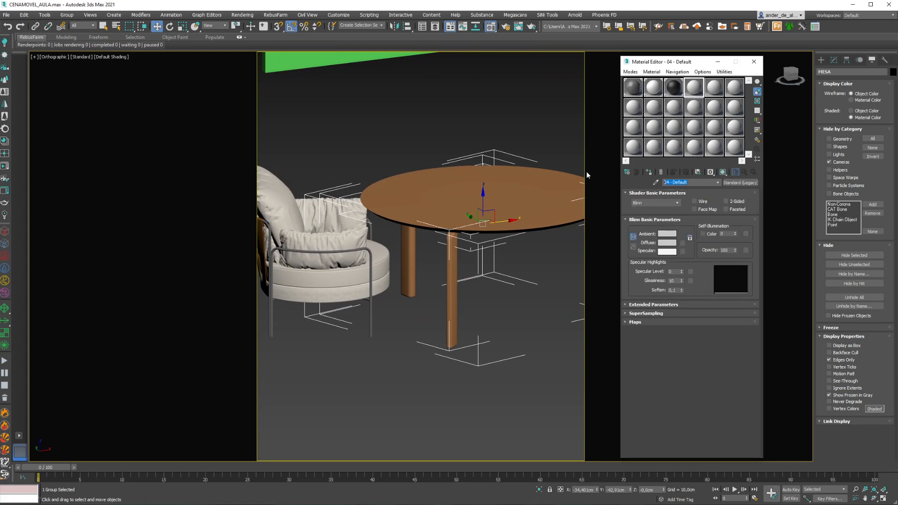
pyautogui.write('MADEIRA BRANCA')
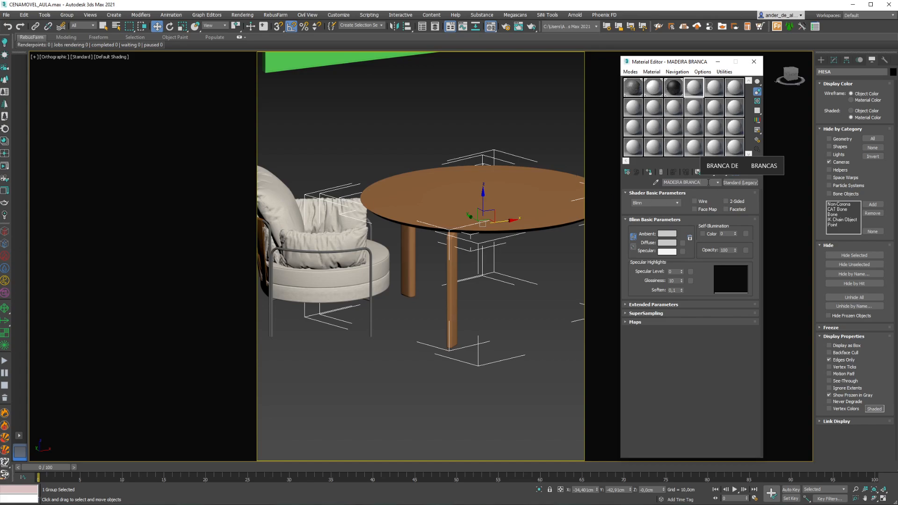
# - Change the MADEIRA BRANCA material's type from Standard to CoronaMtl
pyautogui.click(741, 183)
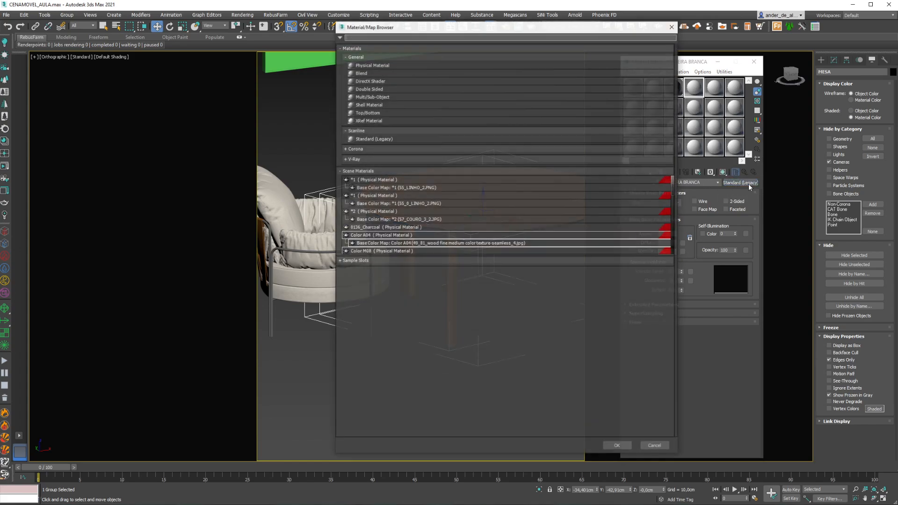
pyautogui.click(357, 56)
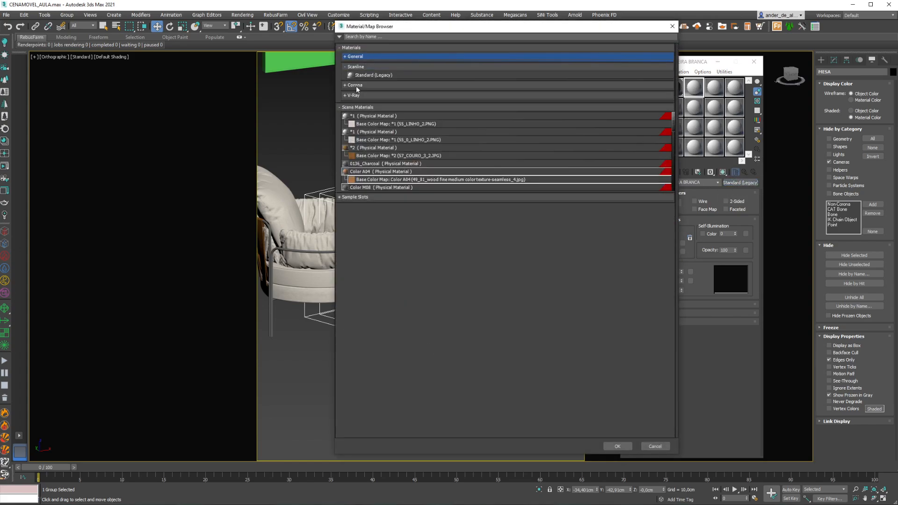
pyautogui.click(357, 107)
pyautogui.click(355, 85)
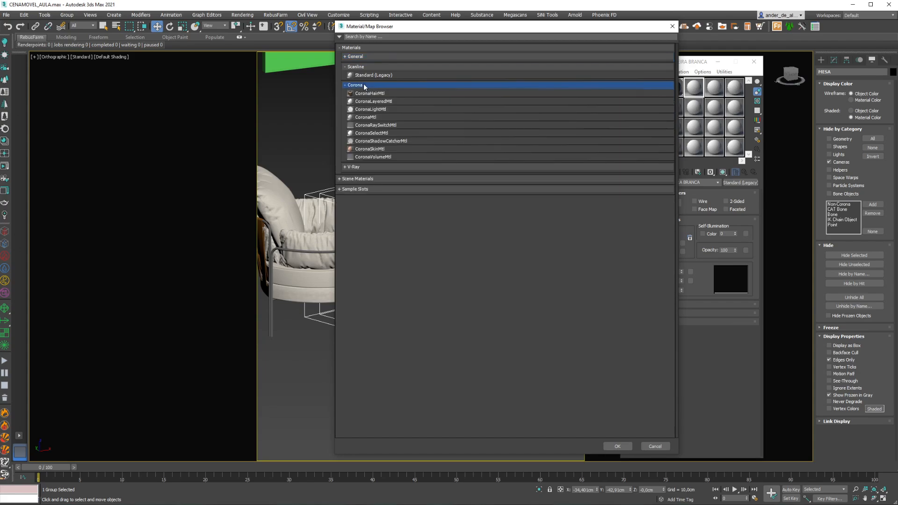
pyautogui.doubleClick(360, 118)
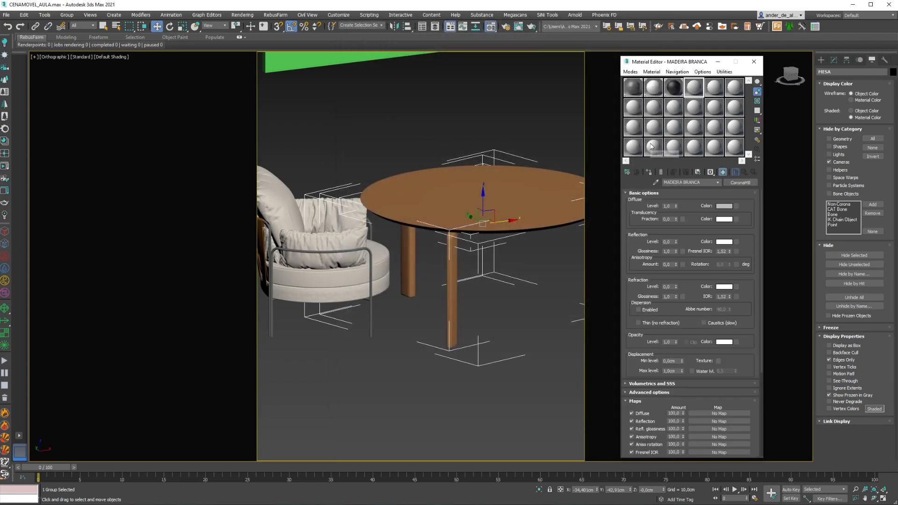
# - Set the MADEIRA BRANCA material's reflection level to 1 and glossiness to 0,7, checking them in the enlarged preview
pyautogui.doubleClick(667, 242)
pyautogui.doubleClick(697, 93)
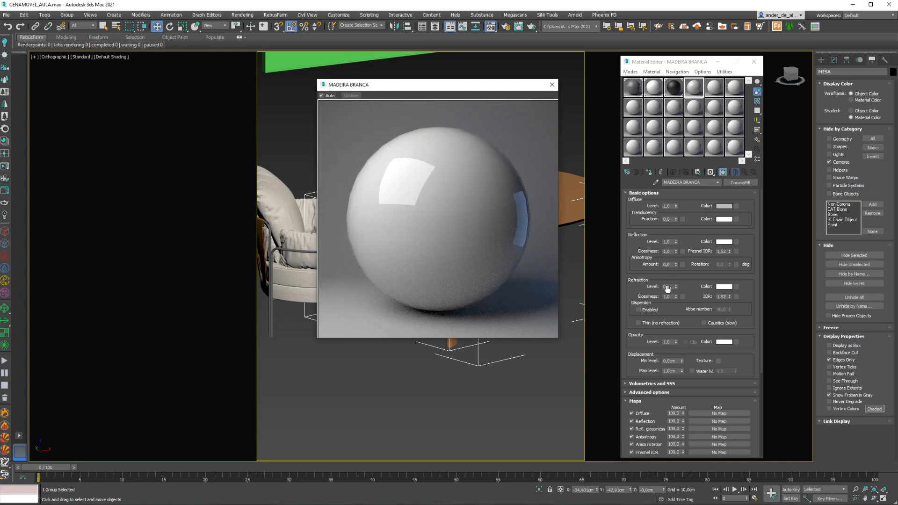
pyautogui.doubleClick(666, 251)
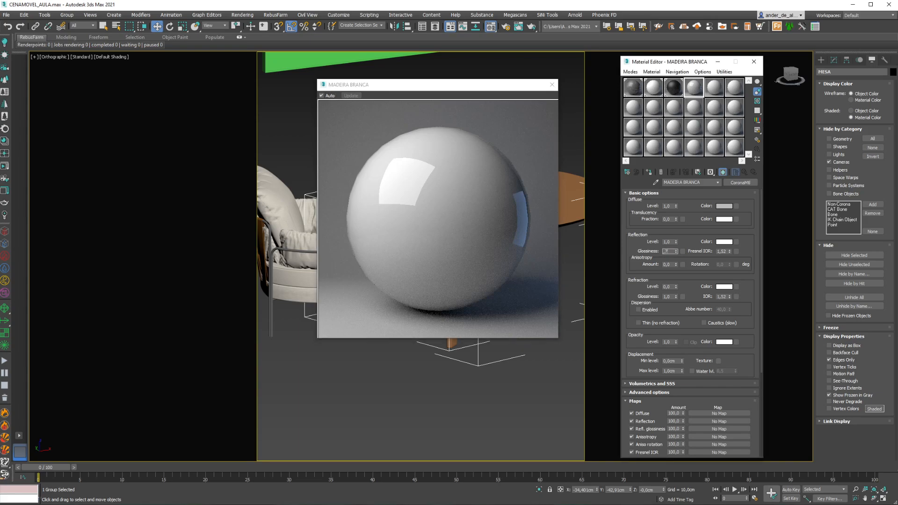
pyautogui.write('0,7')
pyautogui.press('Return')
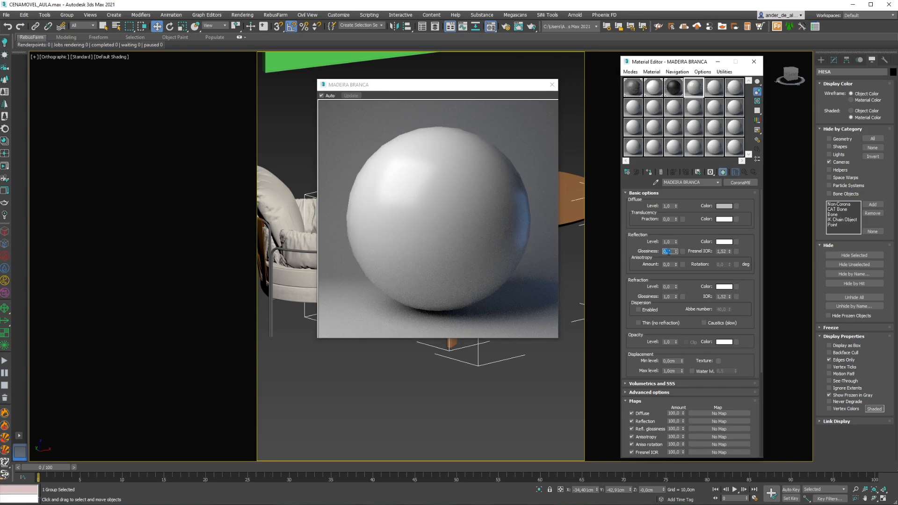
pyautogui.click(552, 84)
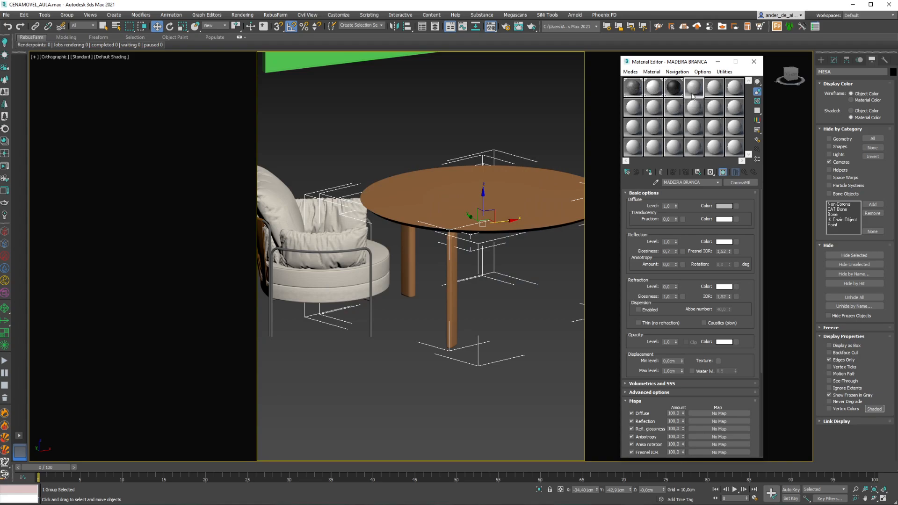
# - Assign the MADEIRA BRANCA material to the table and hide the table
pyautogui.click(649, 172)
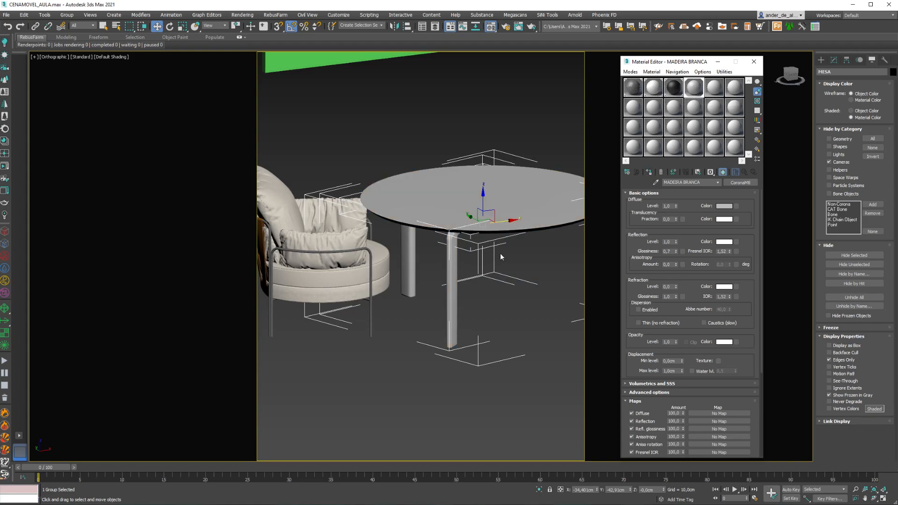
pyautogui.click(855, 255)
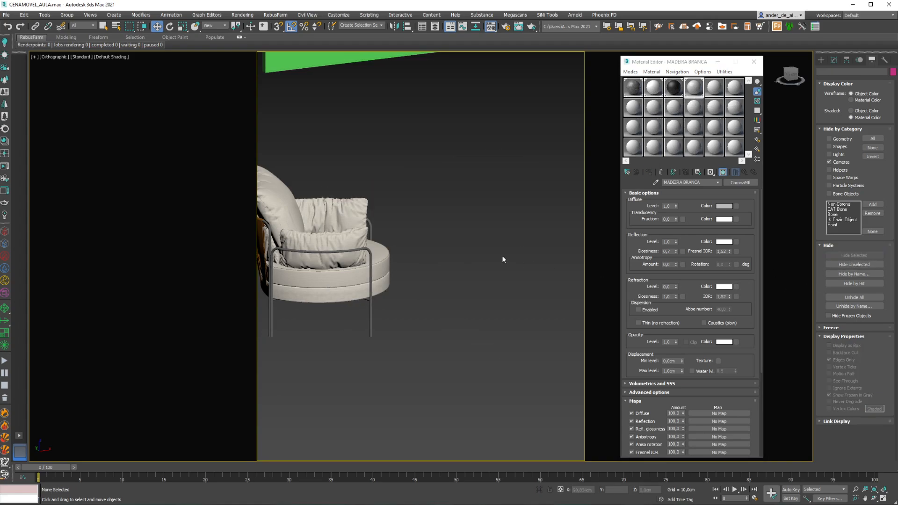
# - Load Iron Clean from the Corona library's Metals category into the fifth material slot
pyautogui.moveTo(388, 227); pyautogui.dragTo(439, 342, button='middle')
pyautogui.scroll(4, 438, 341)
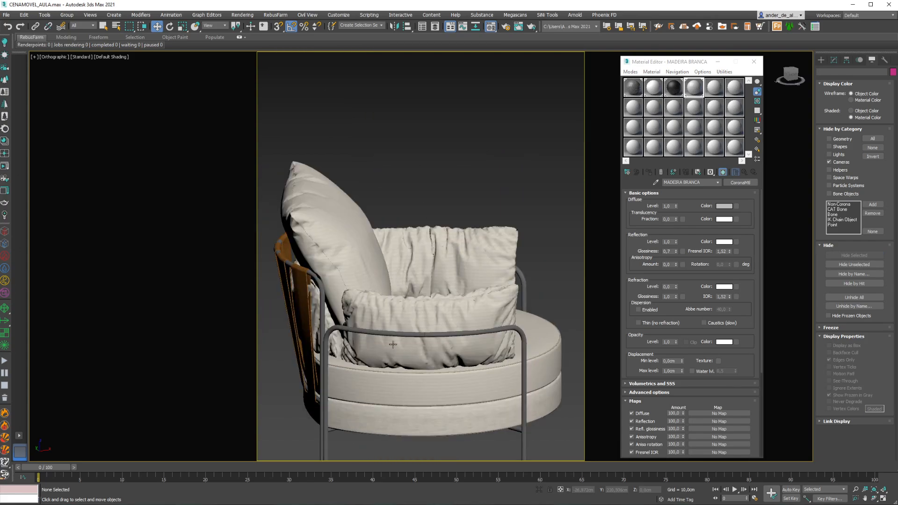
pyautogui.moveTo(395, 318); pyautogui.dragTo(397, 274, button='middle')
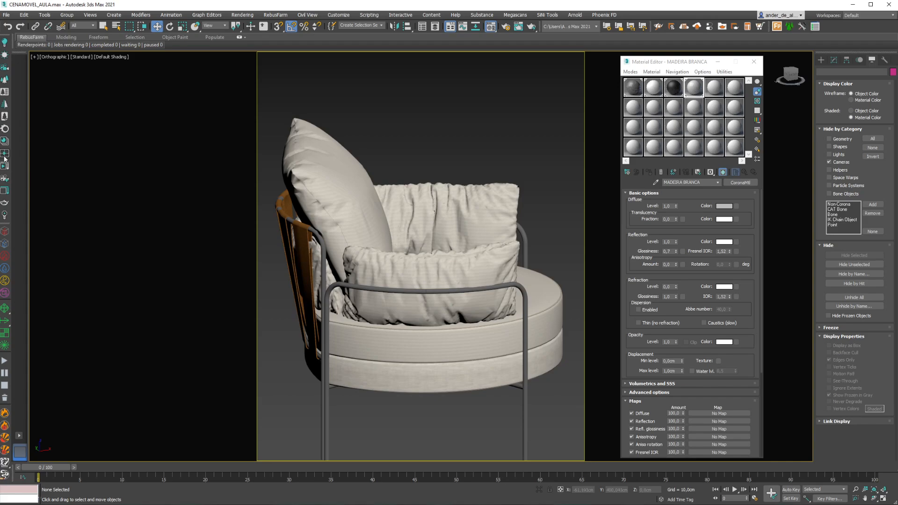
pyautogui.click(5, 142)
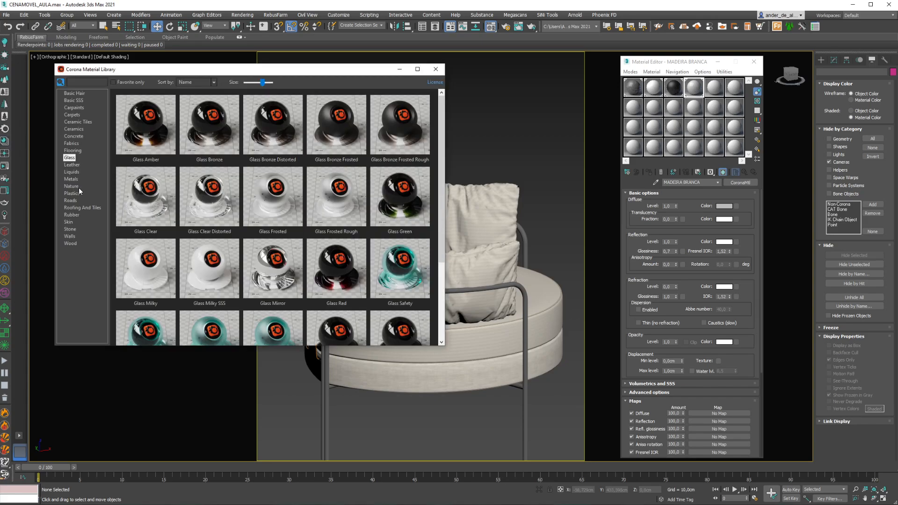
pyautogui.moveTo(482, 258)
pyautogui.mouseDown(button='middle')
pyautogui.moveTo(571, 257)
pyautogui.moveTo(497, 254)
pyautogui.mouseUp(button='middle')
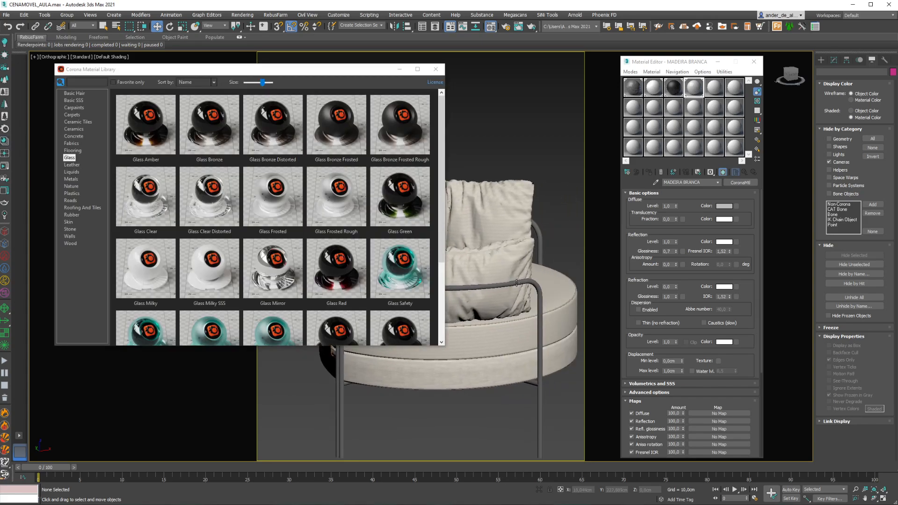
pyautogui.click(71, 181)
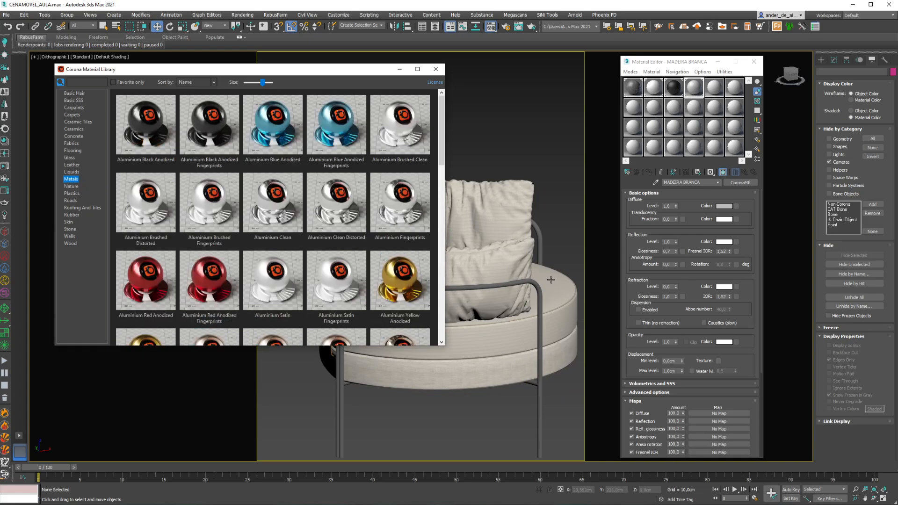
pyautogui.moveTo(551, 280); pyautogui.dragTo(526, 240, button='middle')
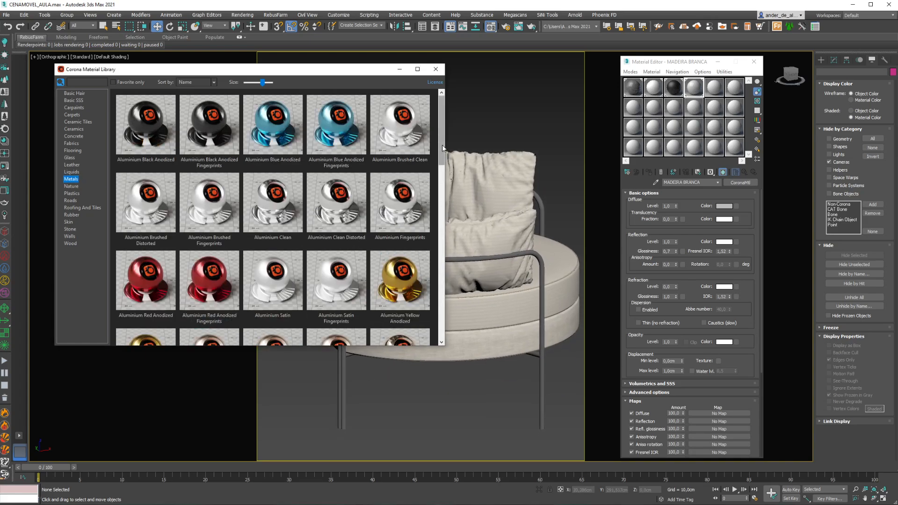
pyautogui.scroll(-10, 439, 276)
pyautogui.scroll(-2, 438, 276)
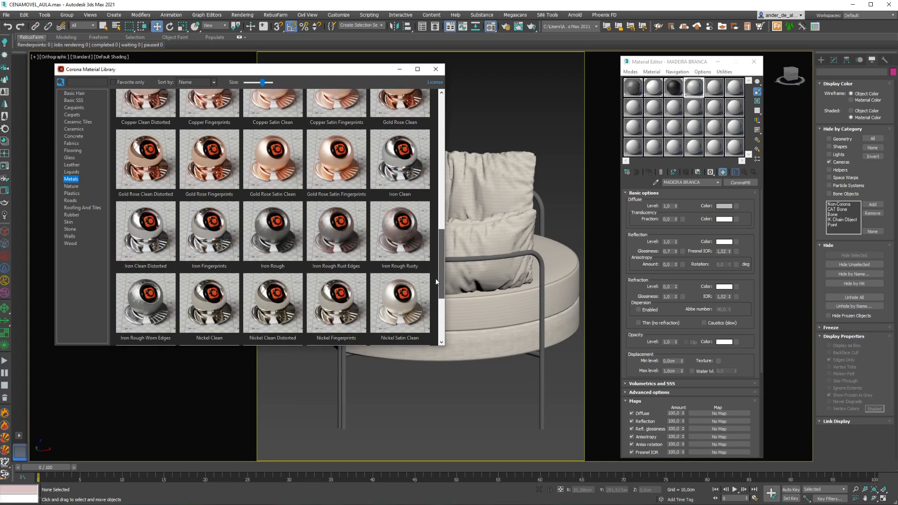
pyautogui.scroll(1, 436, 275)
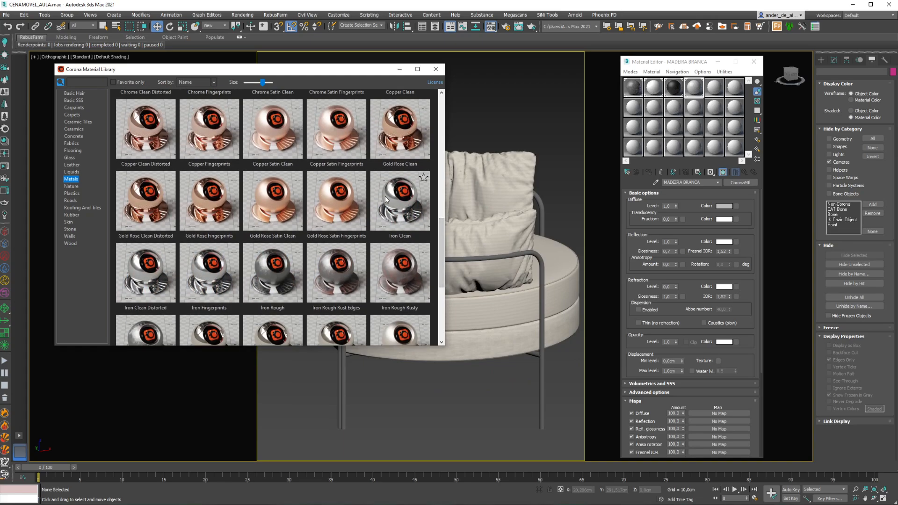
pyautogui.moveTo(671, 92); pyautogui.dragTo(714, 89)
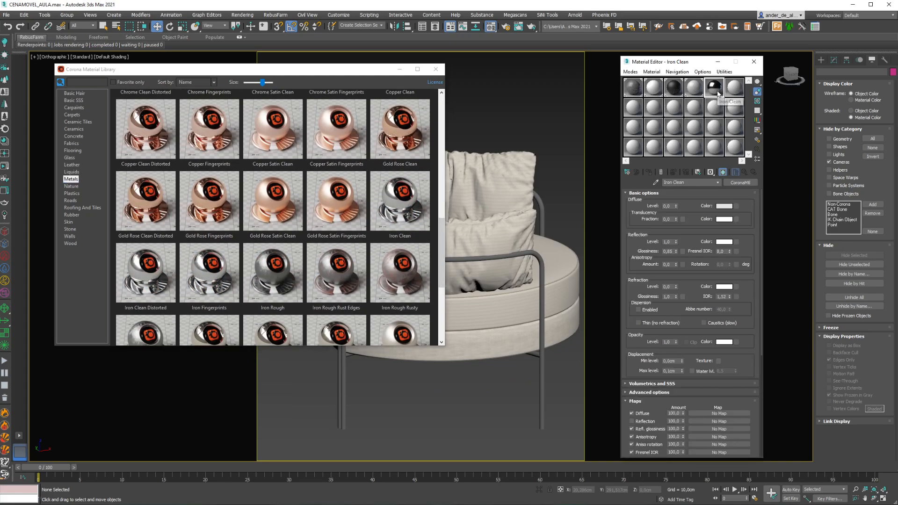
# - Load Leather Worn Brown from the library's Leather category into the sixth material slot and close the library
pyautogui.moveTo(462, 231); pyautogui.dragTo(602, 277, button='middle')
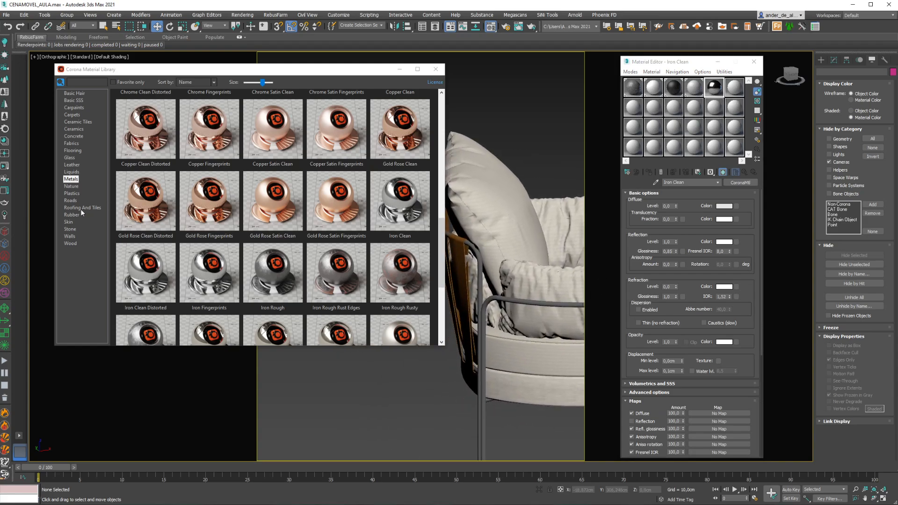
pyautogui.click(71, 165)
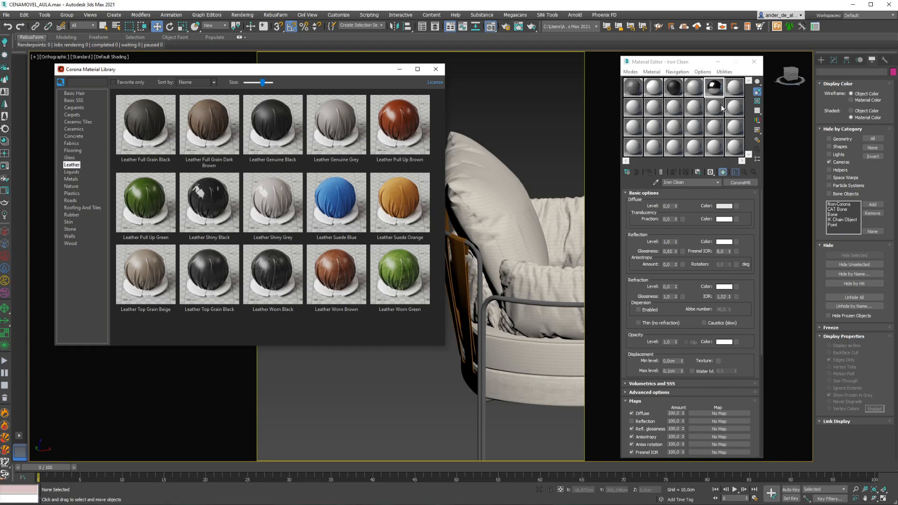
pyautogui.moveTo(736, 95); pyautogui.dragTo(735, 95)
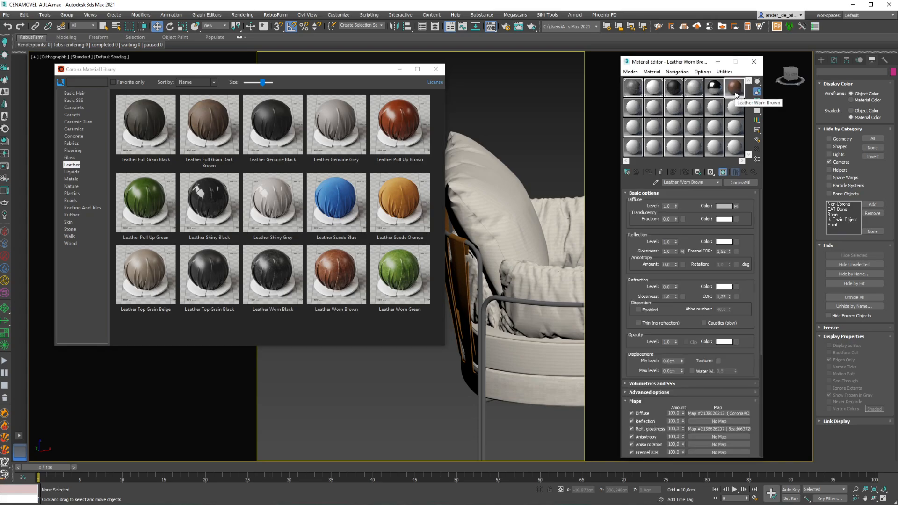
pyautogui.click(435, 69)
# - Open the POLTRONA armchair group for access to its parts and clear the selection
pyautogui.press('z')
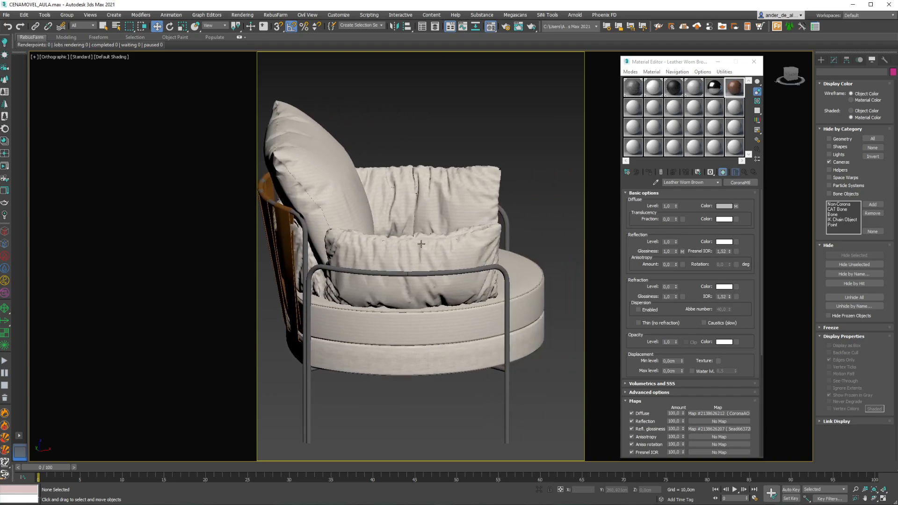
pyautogui.click(438, 275)
pyautogui.press('z')
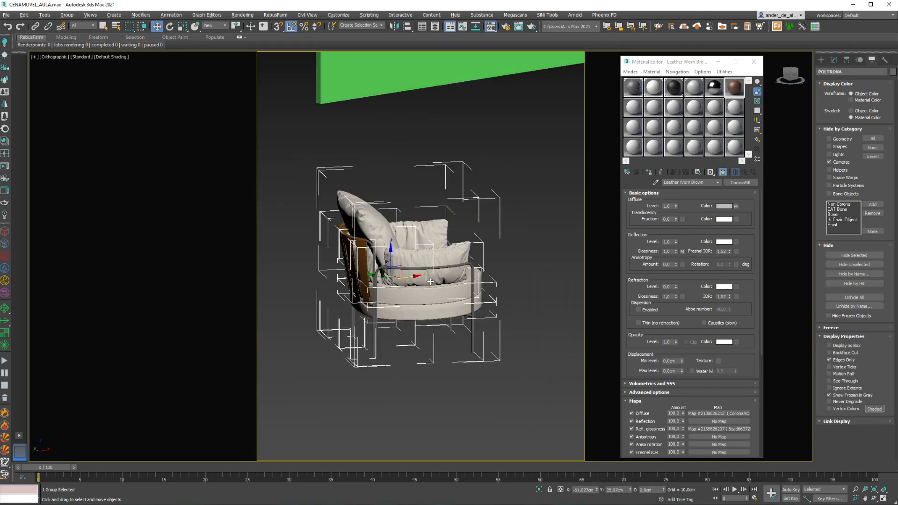
pyautogui.keyDown('alt'); pyautogui.moveTo(439, 275); pyautogui.dragTo(448, 295, button='middle'); pyautogui.keyUp('alt')
pyautogui.click(66, 15)
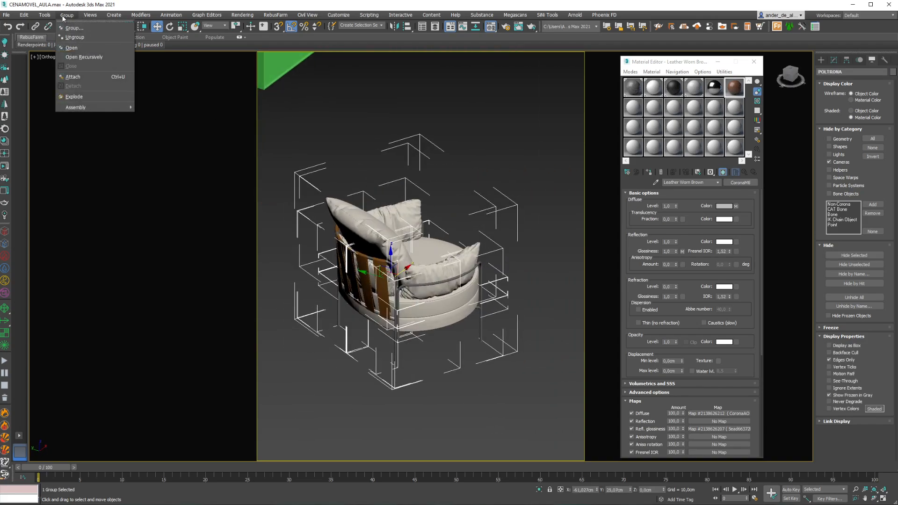
pyautogui.click(70, 38)
pyautogui.click(266, 104)
# - Try moving the armchair's nested slatted frame group away from the seat, and undo the move
pyautogui.scroll(5, 476, 229)
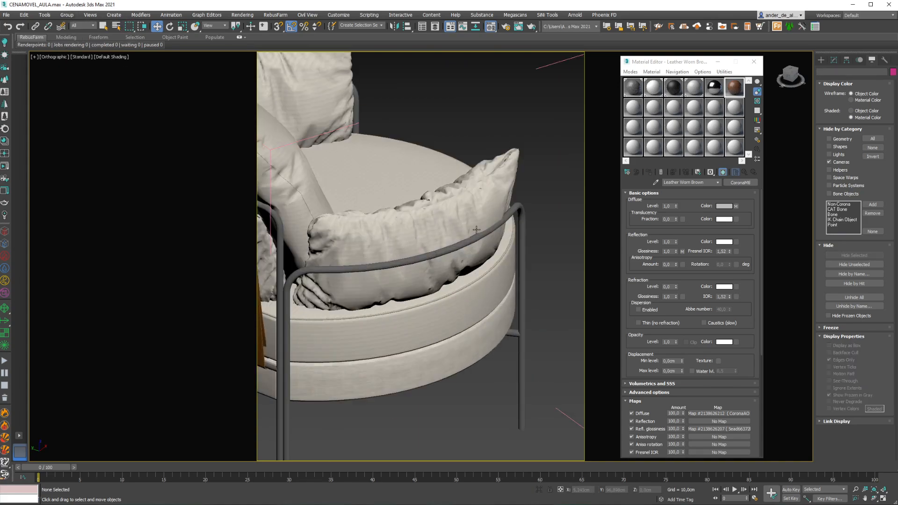
pyautogui.moveTo(465, 244)
pyautogui.mouseDown()
pyautogui.moveTo(410, 286)
pyautogui.moveTo(595, 265)
pyautogui.moveTo(677, 204)
pyautogui.moveTo(448, 244)
pyautogui.mouseUp()
pyautogui.rightClick(449, 243)
pyautogui.scroll(-3, 448, 243)
pyautogui.moveTo(453, 246); pyautogui.dragTo(382, 308)
pyautogui.hotkey('ctrl', 'z')
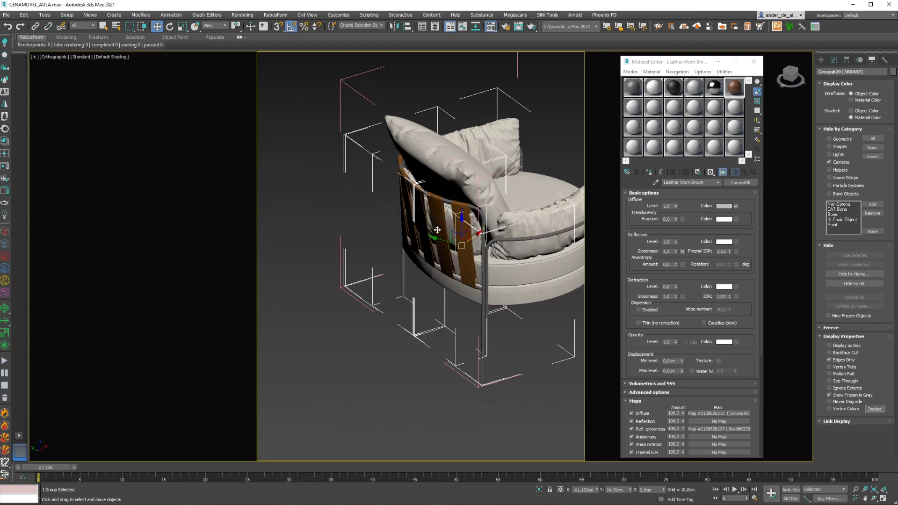
# - Open the nested frame groups, try moving one slatted frame section out of the armchair, and undo that move
pyautogui.click(834, 60)
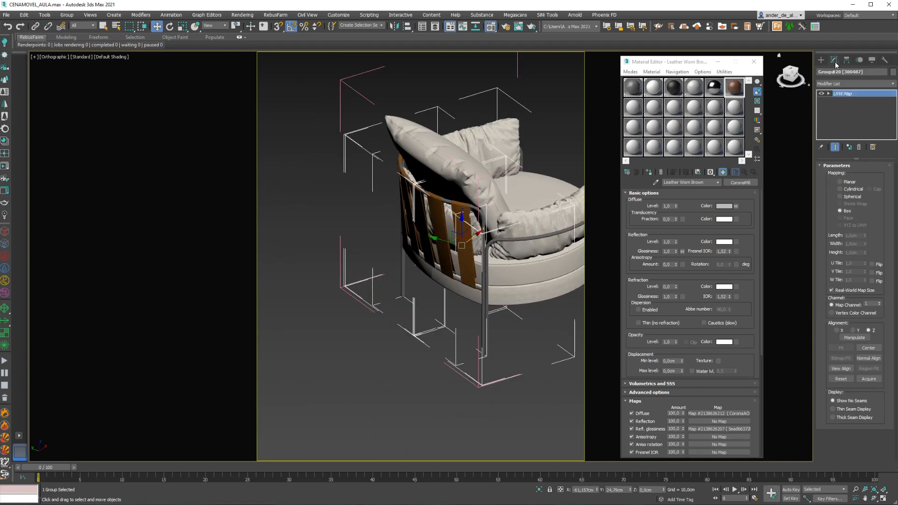
pyautogui.click(69, 15)
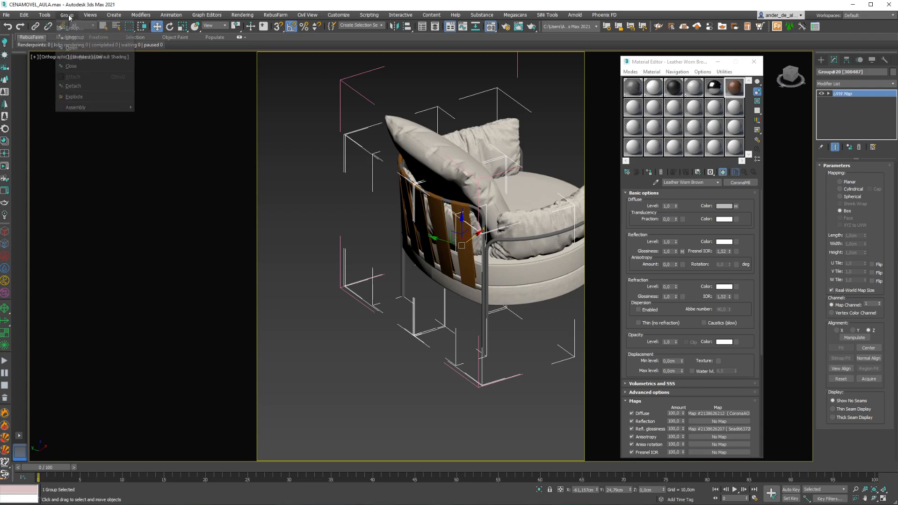
pyautogui.click(73, 49)
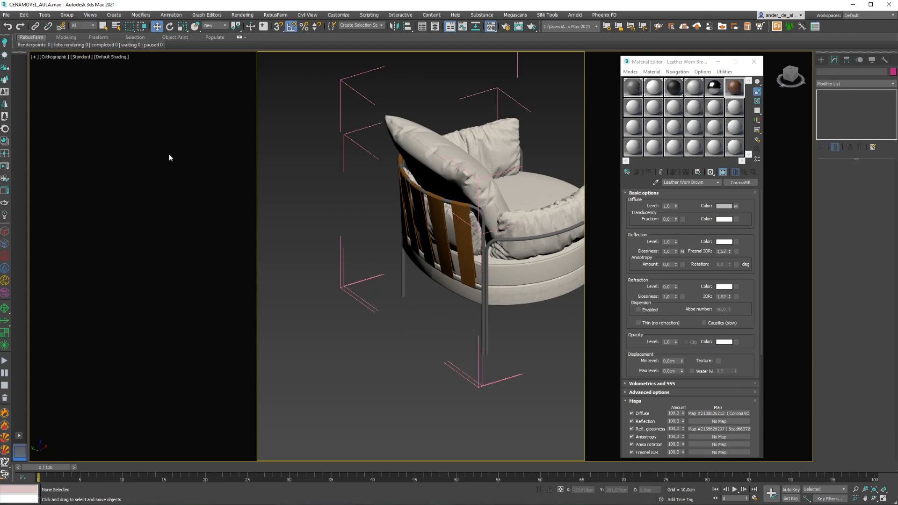
pyautogui.click(463, 243)
pyautogui.click(67, 15)
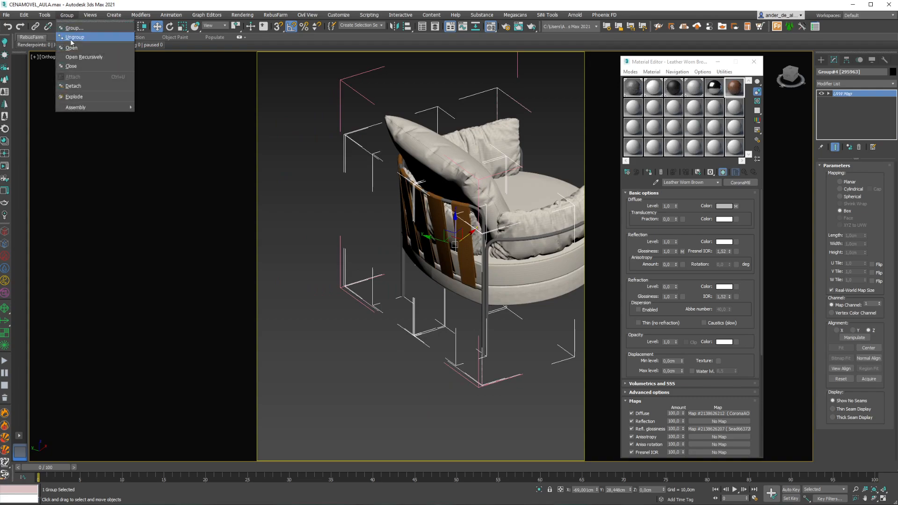
pyautogui.click(71, 48)
pyautogui.moveTo(477, 240); pyautogui.dragTo(391, 300)
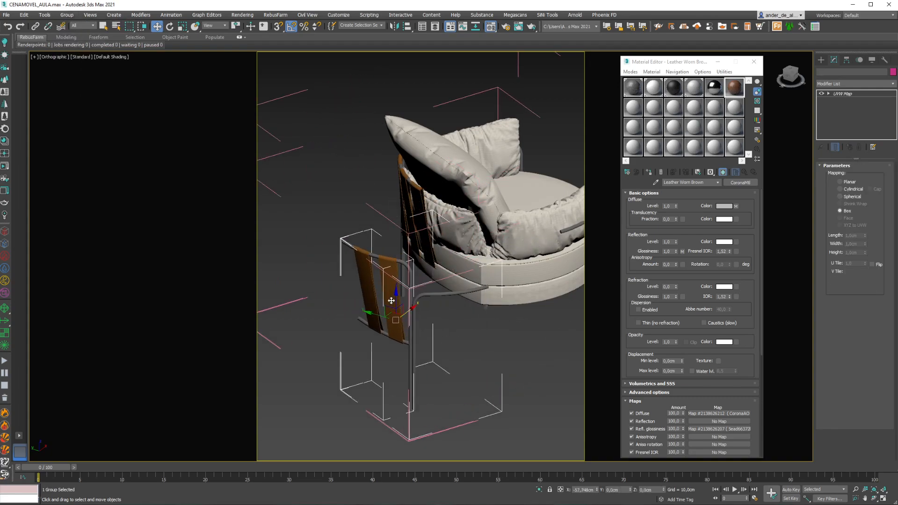
pyautogui.hotkey('ctrl', 'z')
# - Select all the armchair's parts and close its open groups
pyautogui.scroll(-5, 453, 317)
pyautogui.moveTo(491, 280); pyautogui.dragTo(367, 190)
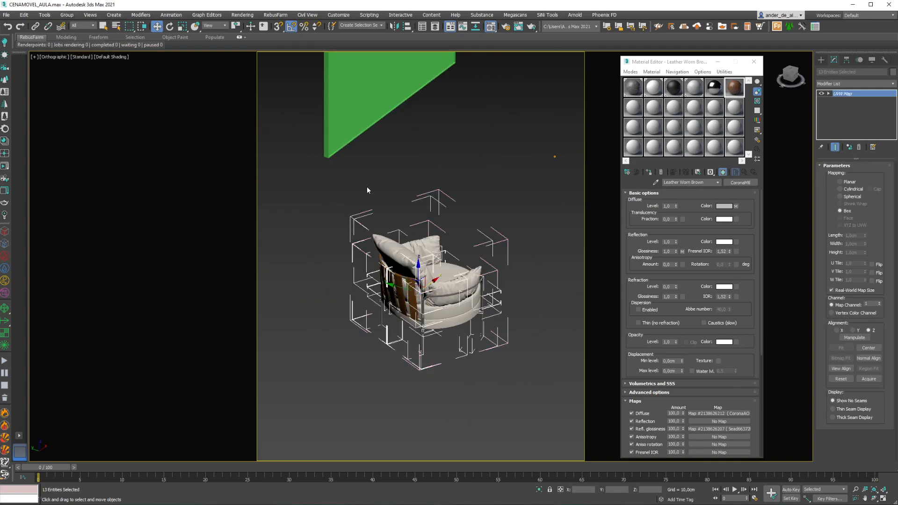
pyautogui.click(72, 14)
pyautogui.click(79, 67)
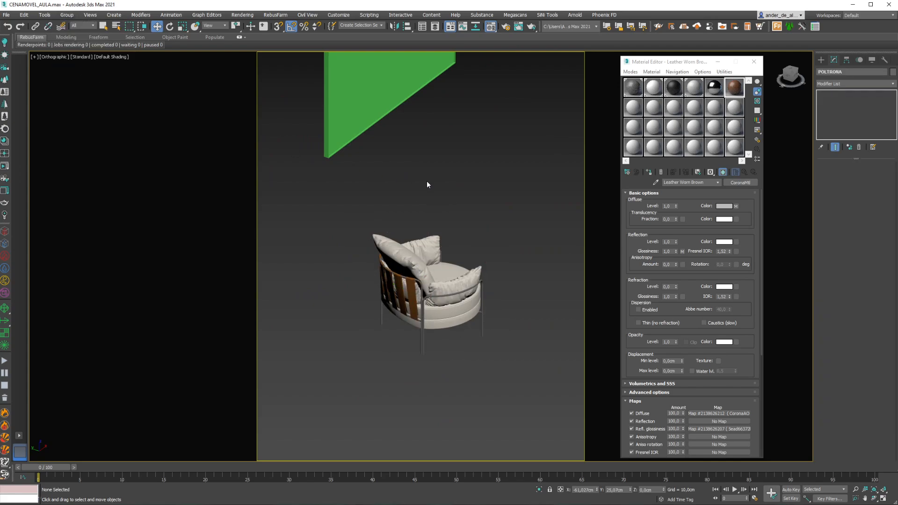
pyautogui.scroll(5, 450, 291)
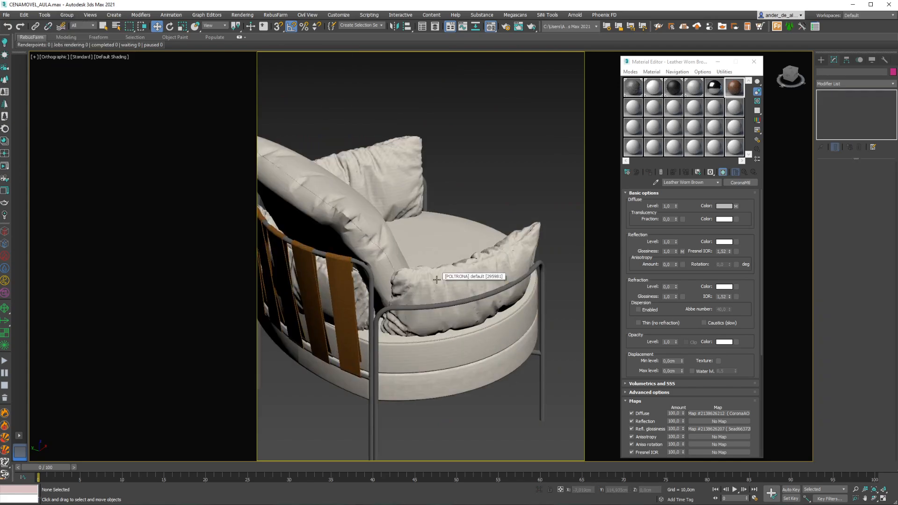
# - Assign the Leather Worn Brown material to the armchair's round seat cushion
pyautogui.keyDown('alt'); pyautogui.moveTo(436, 277); pyautogui.dragTo(518, 190, button='middle'); pyautogui.keyUp('alt')
pyautogui.scroll(2, 450, 270)
pyautogui.scroll(-5, 449, 270)
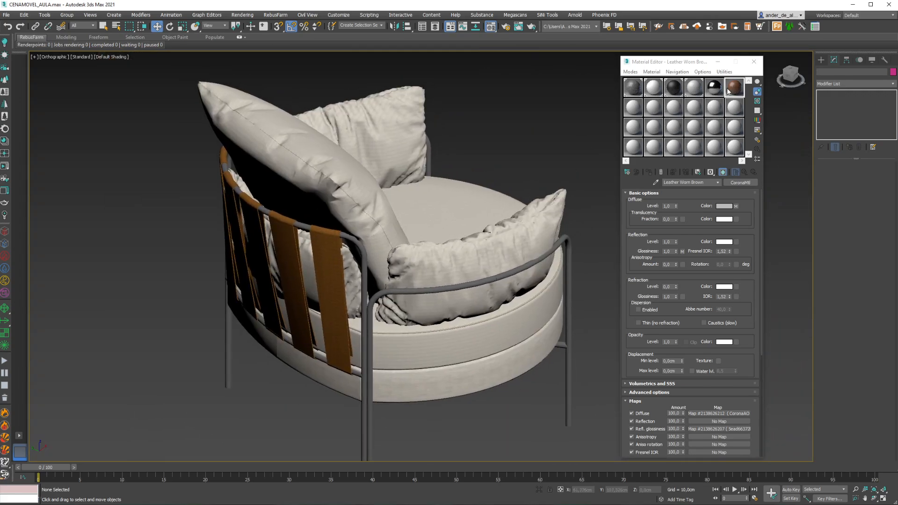
pyautogui.moveTo(727, 91); pyautogui.dragTo(470, 219)
pyautogui.scroll(4, 470, 219)
pyautogui.moveTo(287, 205); pyautogui.dragTo(469, 324, button='middle')
pyautogui.moveTo(732, 87); pyautogui.dragTo(379, 308)
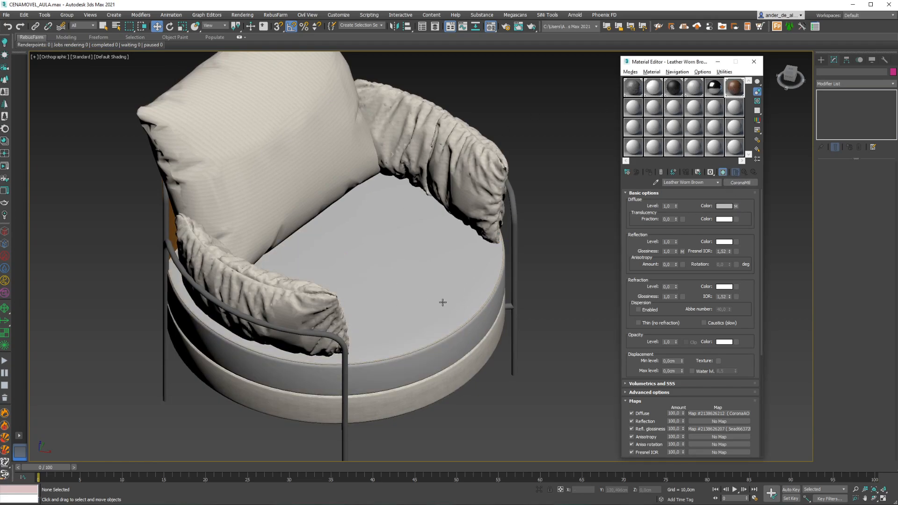
# - Show the bitmap from Leather Worn Brown's unoccluded color in the viewport and return to the material's top level
pyautogui.click(736, 207)
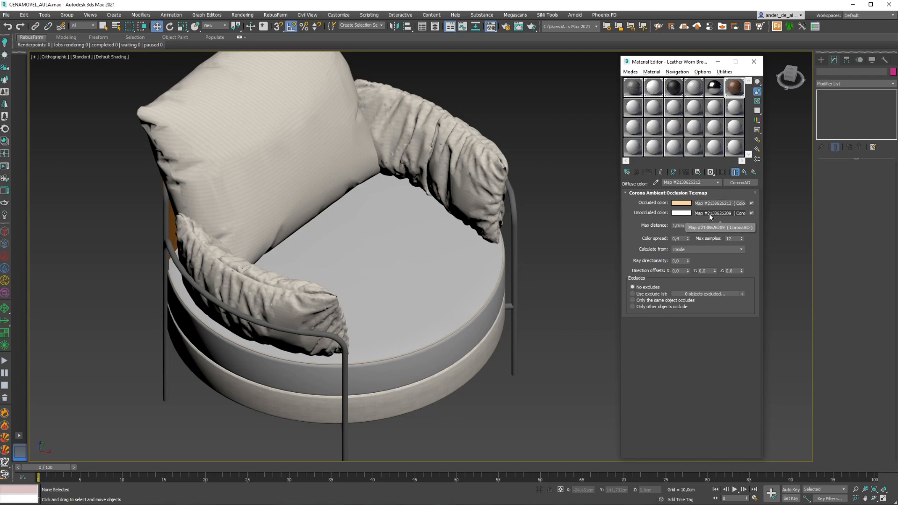
pyautogui.click(710, 213)
pyautogui.click(711, 213)
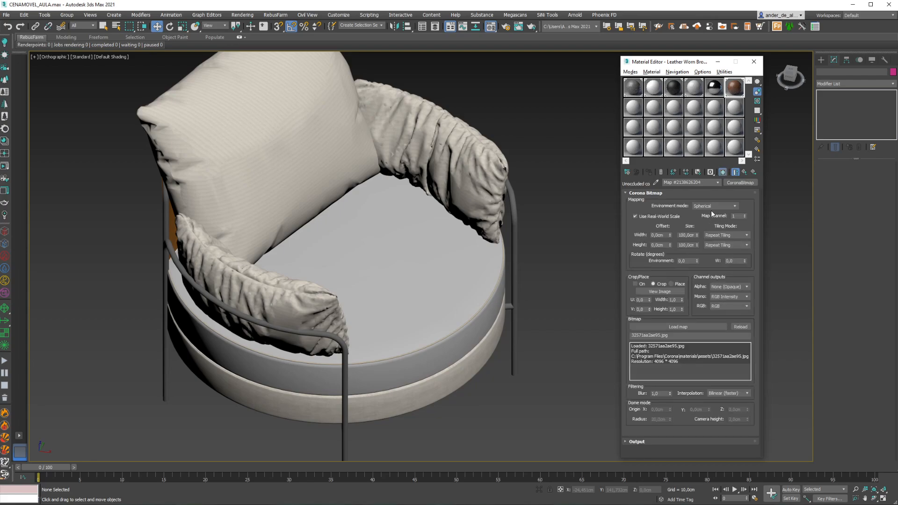
pyautogui.click(723, 173)
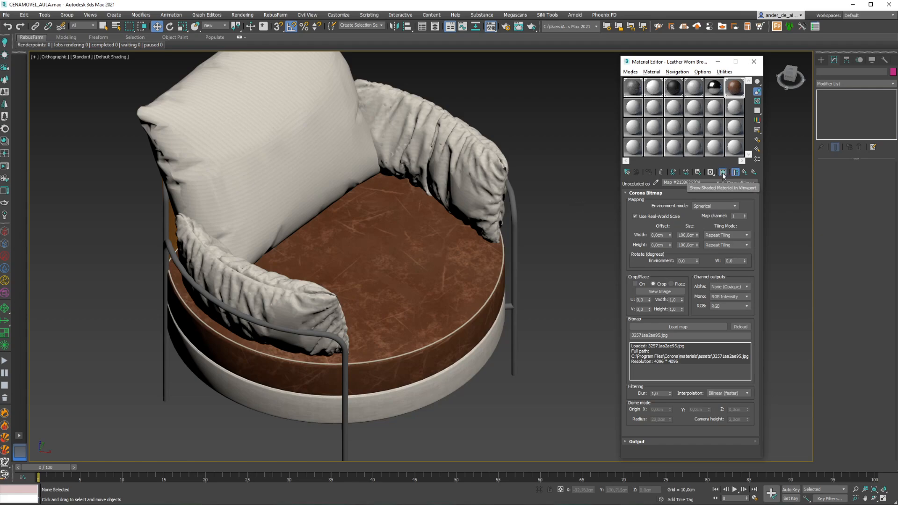
pyautogui.click(744, 172)
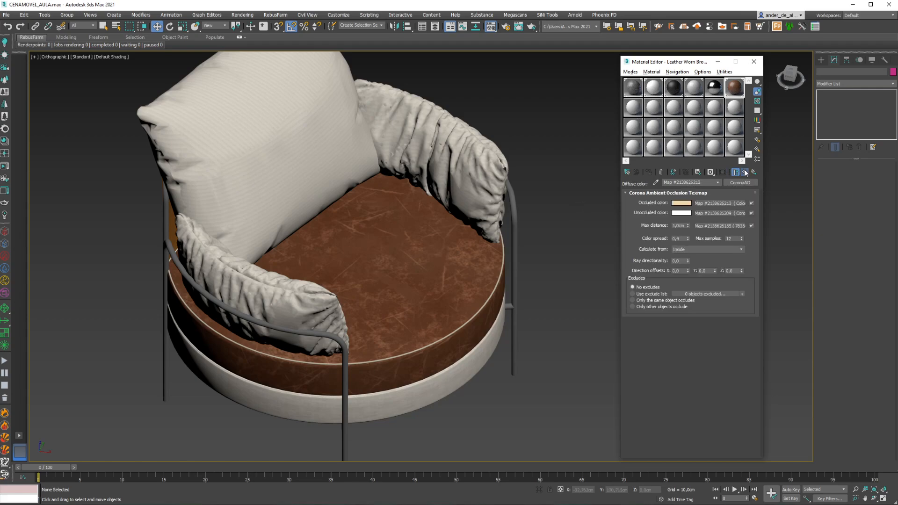
pyautogui.click(744, 172)
pyautogui.scroll(6, 521, 292)
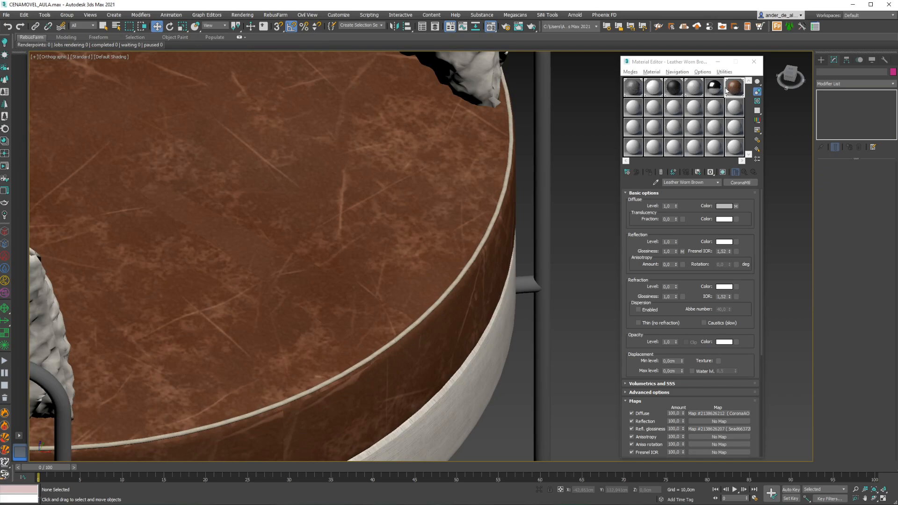
pyautogui.scroll(-4, 515, 268)
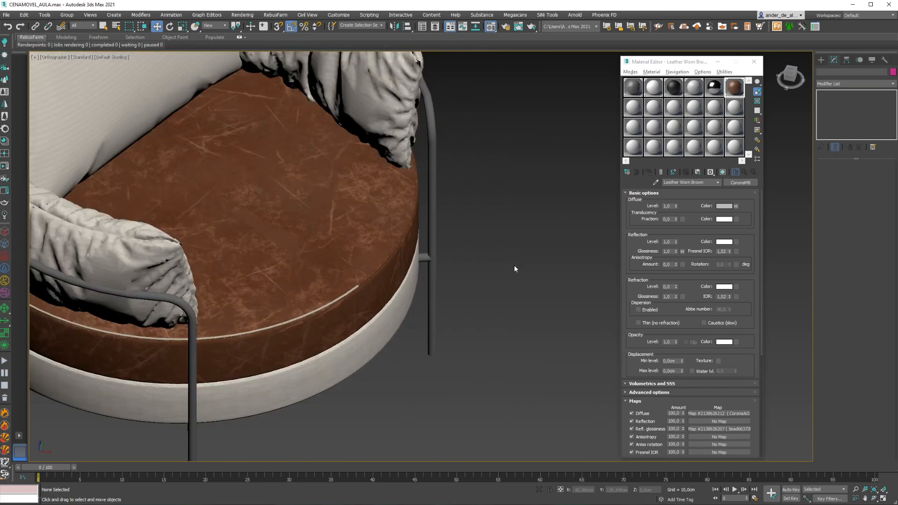
pyautogui.click(343, 252)
pyautogui.scroll(-4, 343, 252)
pyautogui.moveTo(733, 89); pyautogui.dragTo(358, 265)
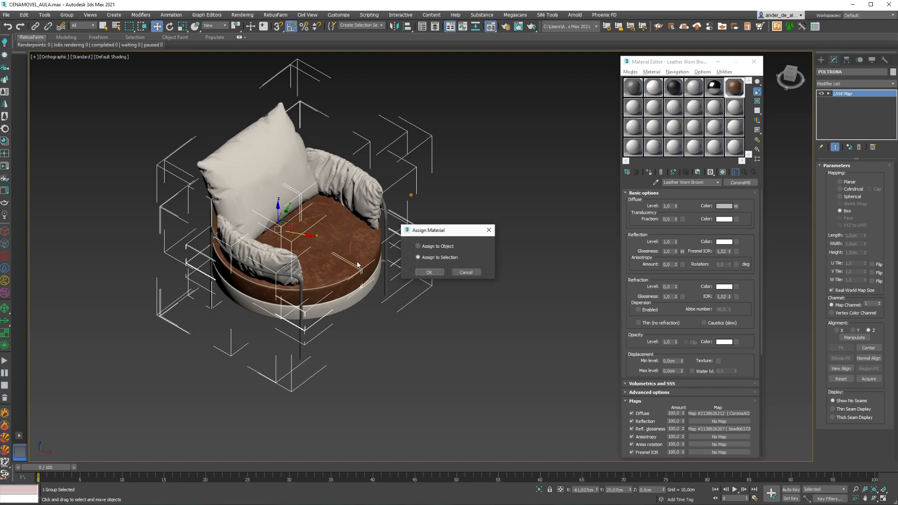
pyautogui.click(468, 272)
pyautogui.click(457, 293)
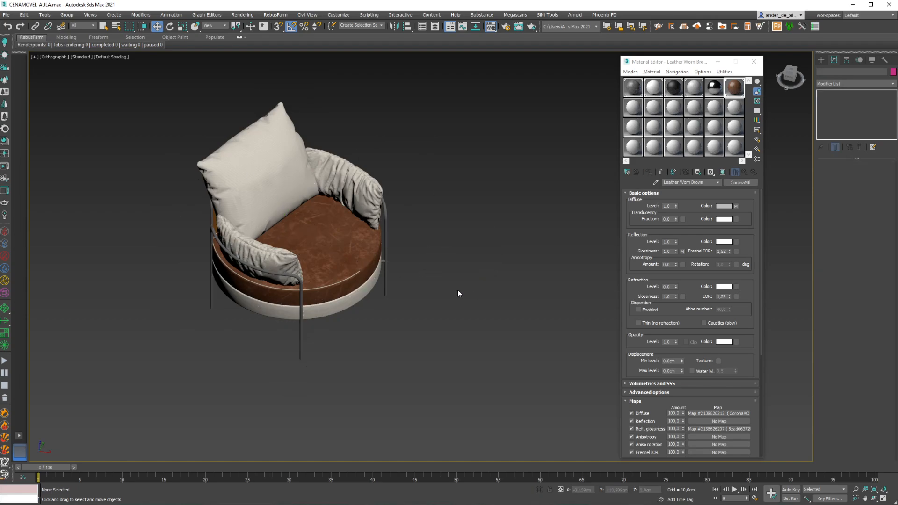
# - Assign Leather Worn Brown to the remaining seat cushion piping and the base ring beneath the seat
pyautogui.scroll(10, 354, 279)
pyautogui.moveTo(736, 88); pyautogui.dragTo(431, 217)
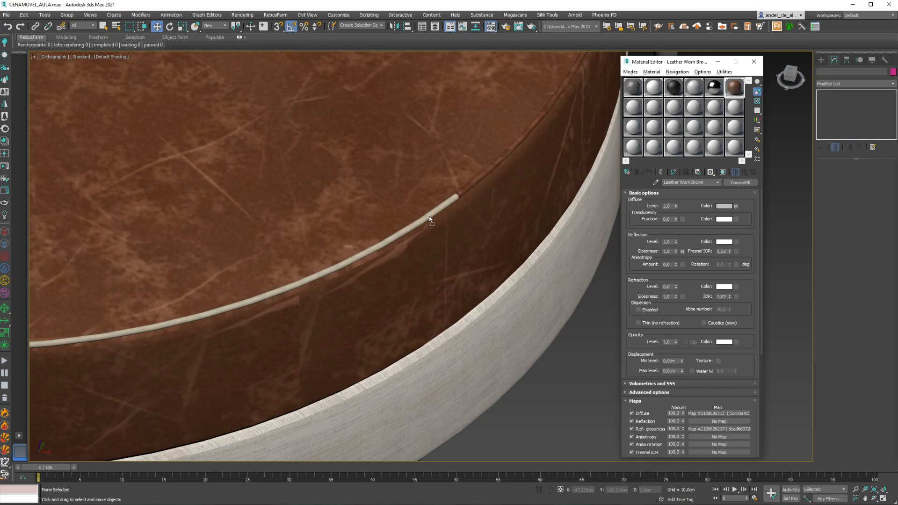
pyautogui.scroll(-8, 554, 272)
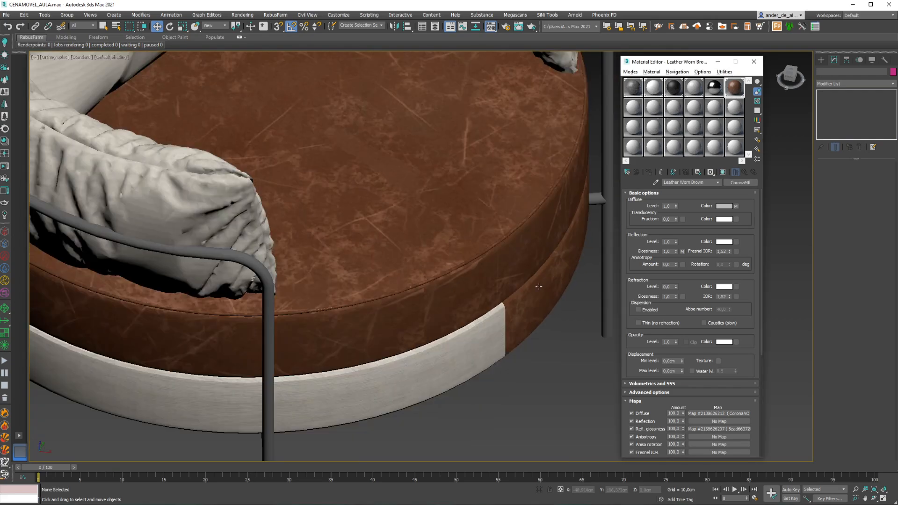
pyautogui.scroll(4, 575, 195)
pyautogui.moveTo(737, 88); pyautogui.dragTo(529, 249)
# - Assign Leather Worn Brown to both side cushions and the large back cushion
pyautogui.moveTo(431, 201); pyautogui.dragTo(528, 298, button='middle')
pyautogui.moveTo(736, 85); pyautogui.dragTo(403, 221)
pyautogui.moveTo(405, 212); pyautogui.dragTo(460, 391, button='middle')
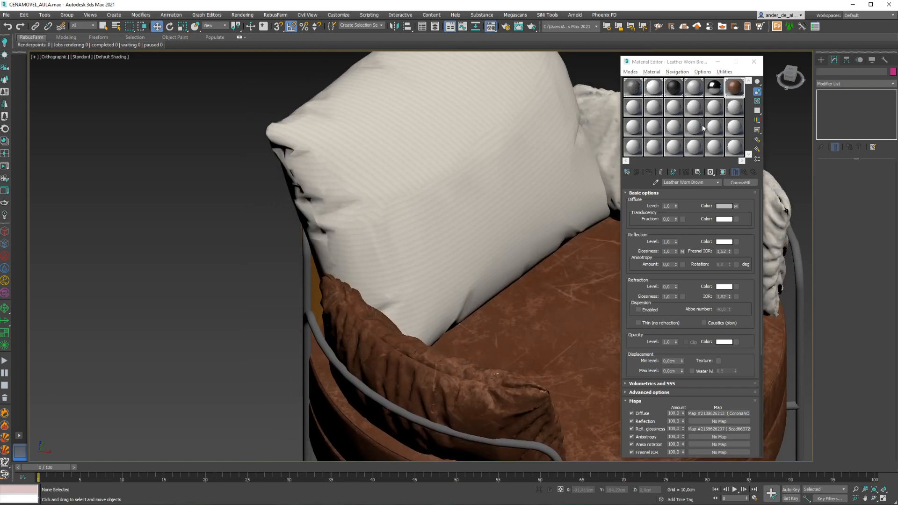
pyautogui.moveTo(735, 87); pyautogui.dragTo(484, 195)
pyautogui.moveTo(485, 195); pyautogui.dragTo(314, 250, button='middle')
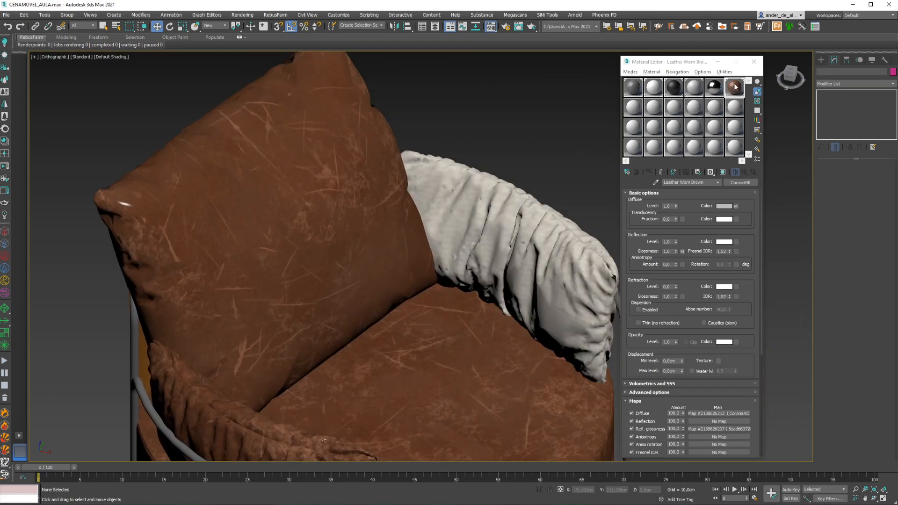
pyautogui.moveTo(735, 87); pyautogui.dragTo(536, 220)
# - Assign Leather Worn Brown to the cushion behind the backrest straps
pyautogui.keyDown('alt'); pyautogui.moveTo(524, 222); pyautogui.dragTo(458, 359, button='middle'); pyautogui.keyUp('alt')
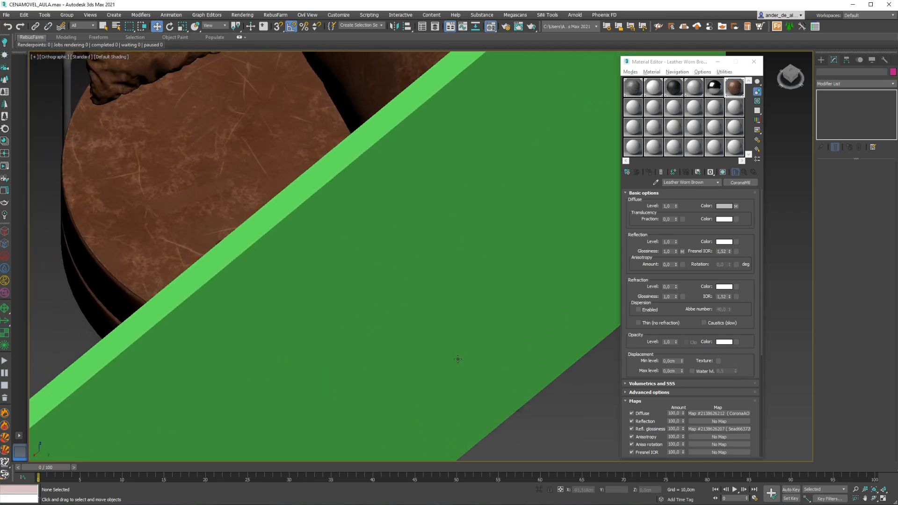
pyautogui.moveTo(331, 172); pyautogui.dragTo(413, 296, button='middle')
pyautogui.click(315, 262)
pyautogui.scroll(-6, 315, 262)
pyautogui.keyDown('alt'); pyautogui.moveTo(315, 263); pyautogui.dragTo(473, 301, button='middle'); pyautogui.keyUp('alt')
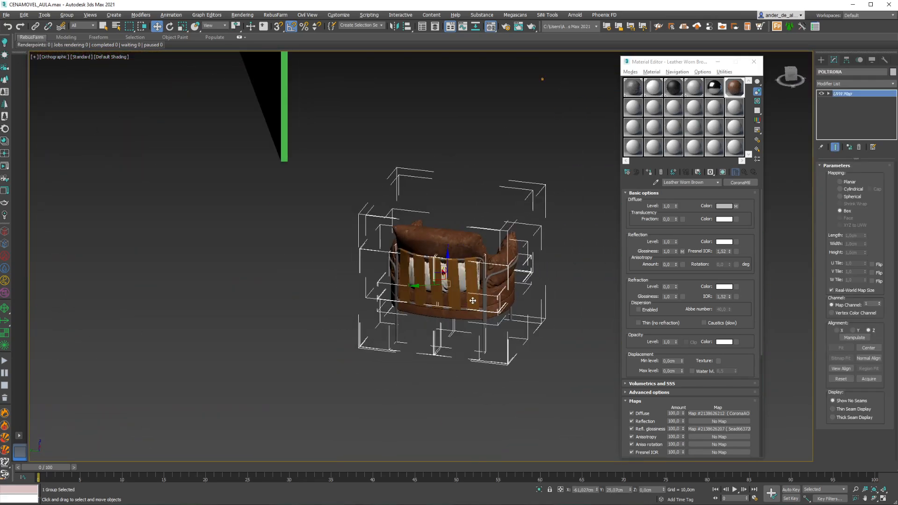
pyautogui.hotkey('ctrl', 'd')
pyautogui.scroll(6, 477, 268)
pyautogui.moveTo(735, 86); pyautogui.dragTo(438, 287)
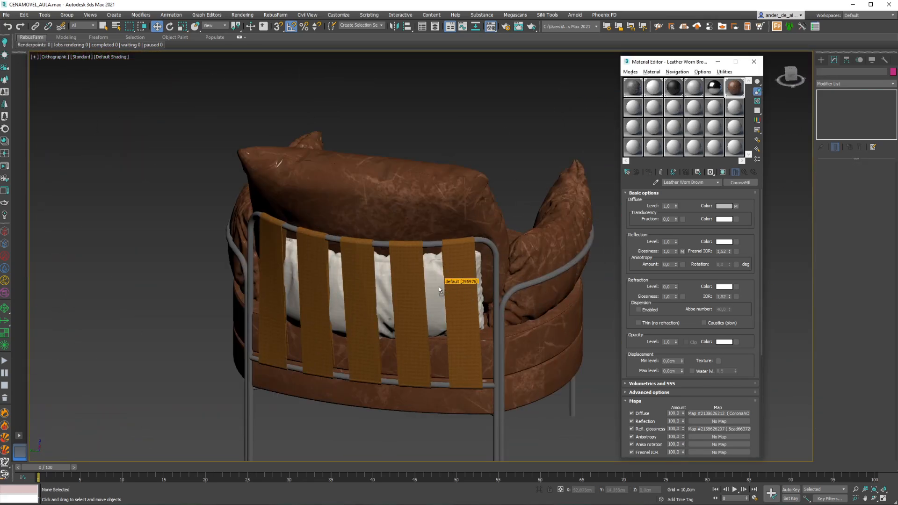
# - Assign Leather Worn Brown to all five vertical straps of the armchair's backrest
pyautogui.scroll(5, 457, 263)
pyautogui.moveTo(734, 87); pyautogui.dragTo(508, 225)
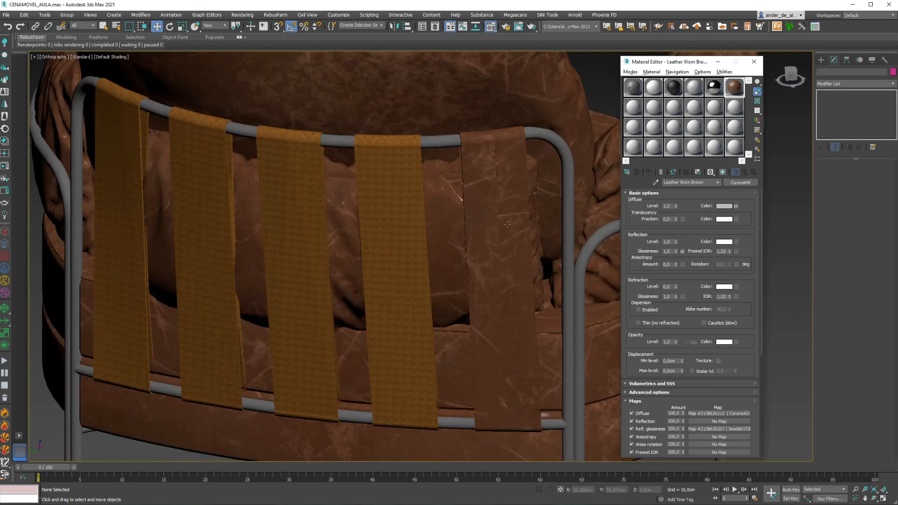
pyautogui.moveTo(636, 158); pyautogui.dragTo(410, 242)
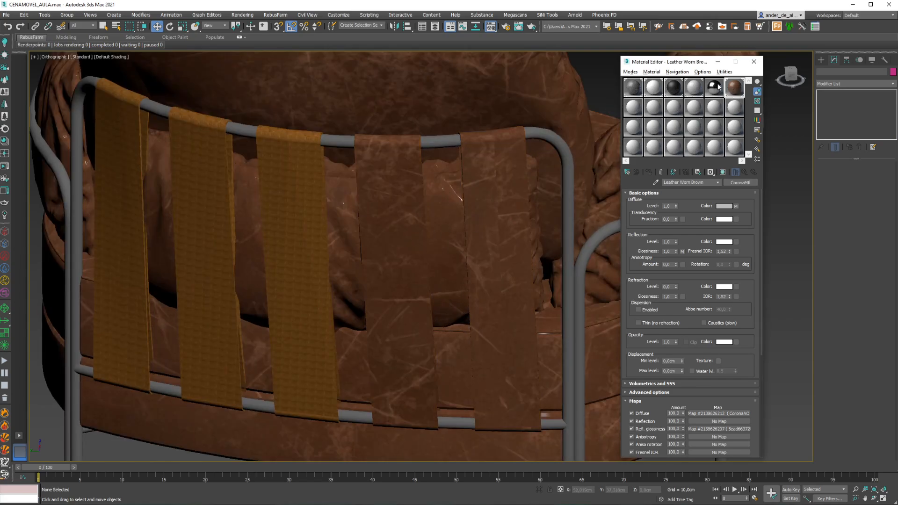
pyautogui.moveTo(735, 87); pyautogui.dragTo(287, 256)
pyautogui.moveTo(729, 91); pyautogui.dragTo(211, 255)
pyautogui.moveTo(164, 224); pyautogui.dragTo(117, 231)
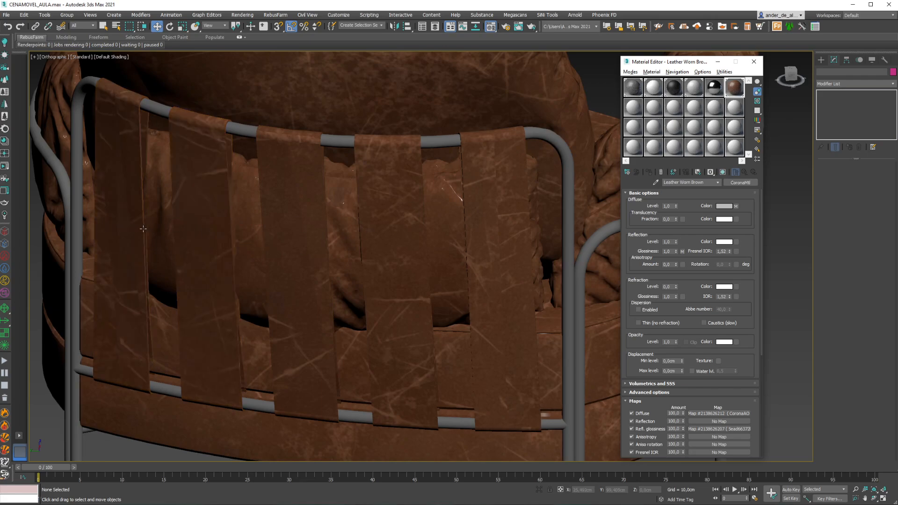
# - Assign the glossy black metal material to the armrest tube beside the backrest and to the adjoining backrest frame tube
pyautogui.scroll(-7, 187, 206)
pyautogui.keyDown('alt'); pyautogui.moveTo(187, 206); pyautogui.dragTo(122, 220, button='middle'); pyautogui.keyUp('alt')
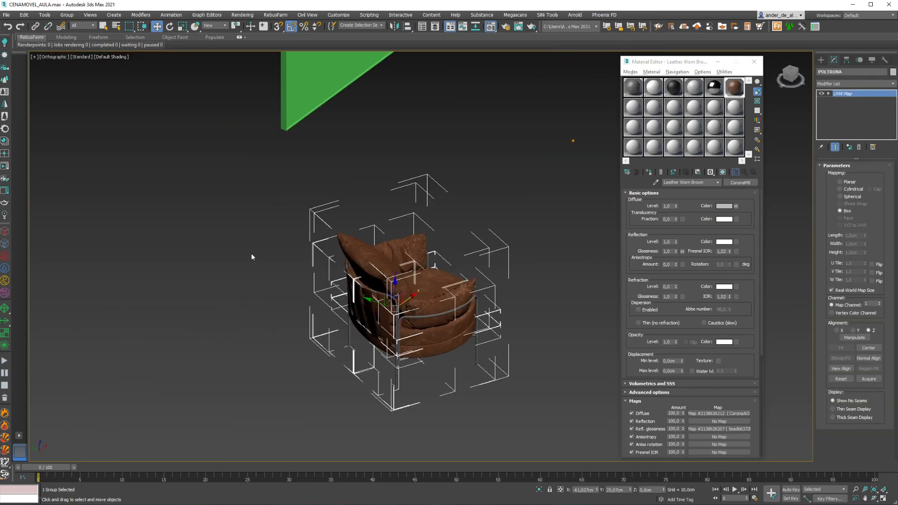
pyautogui.keyDown('alt'); pyautogui.moveTo(252, 253); pyautogui.dragTo(262, 253, button='middle'); pyautogui.keyUp('alt')
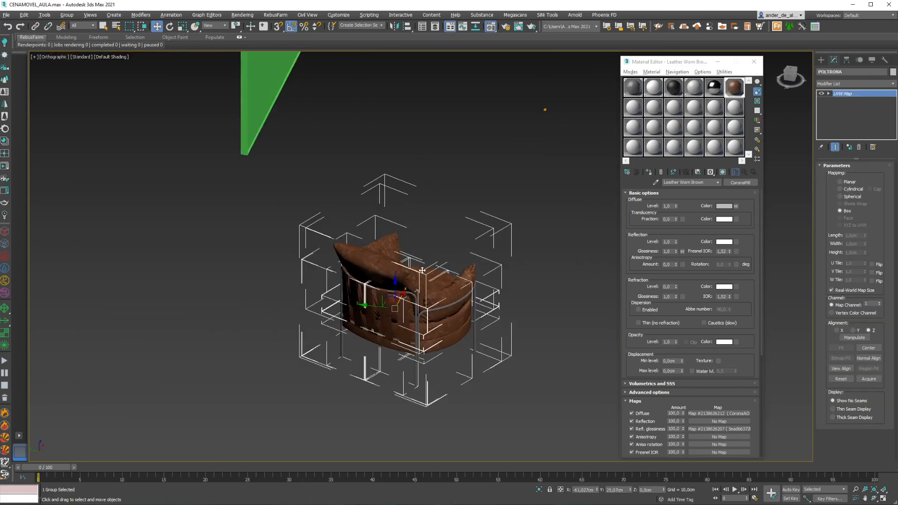
pyautogui.click(262, 253)
pyautogui.scroll(10, 396, 229)
pyautogui.scroll(-7, 396, 230)
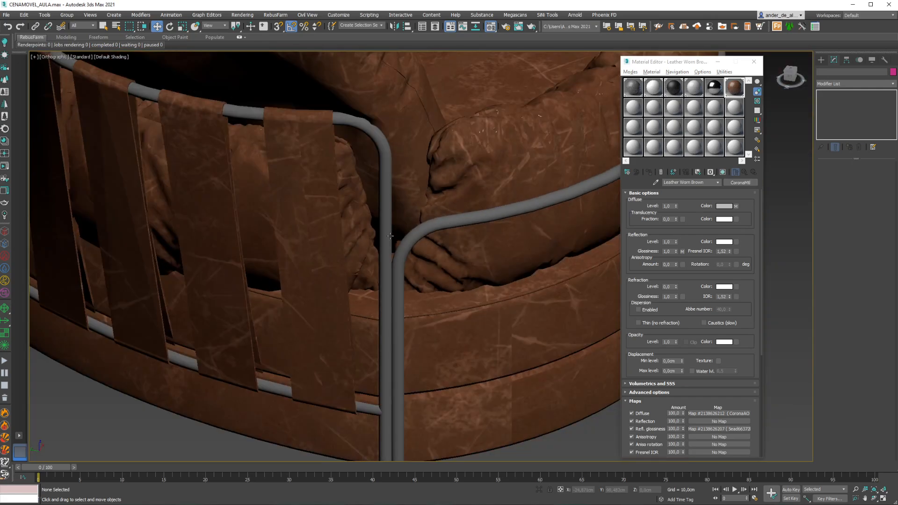
pyautogui.scroll(5, 398, 206)
pyautogui.moveTo(711, 93); pyautogui.dragTo(562, 185)
pyautogui.moveTo(708, 95); pyautogui.dragTo(361, 142)
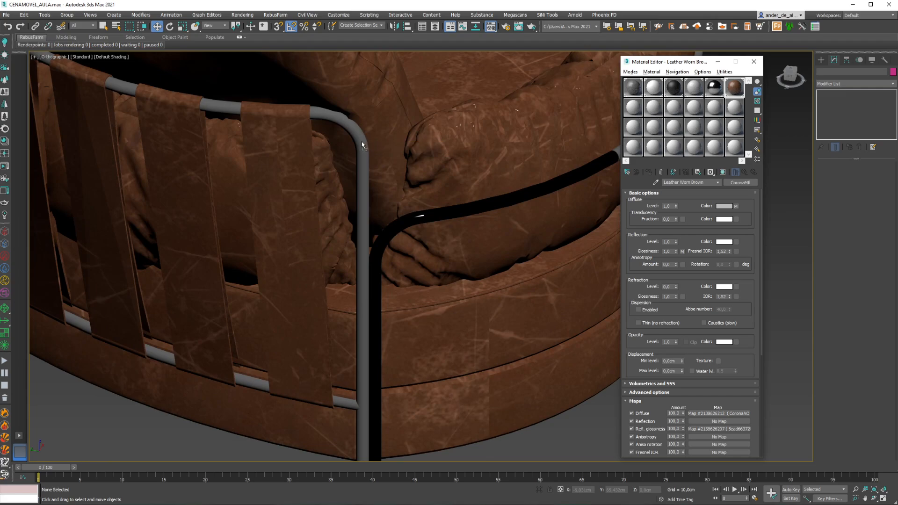
# - Assign the same black metal to the remaining tube sections on this side of the backrest frame
pyautogui.moveTo(489, 179); pyautogui.dragTo(211, 181, button='middle')
pyautogui.moveTo(709, 90); pyautogui.dragTo(363, 141)
pyautogui.moveTo(716, 93); pyautogui.dragTo(412, 281)
pyautogui.moveTo(263, 348); pyautogui.dragTo(651, 218, button='middle')
pyautogui.moveTo(713, 91); pyautogui.dragTo(451, 273)
# - Assign the black metal material to the backrest's lower rail and the armrest tube on the armchair's other side
pyautogui.scroll(-3, 452, 274)
pyautogui.keyDown('alt'); pyautogui.moveTo(323, 279); pyautogui.dragTo(438, 281, button='middle'); pyautogui.keyUp('alt')
pyautogui.moveTo(437, 281); pyautogui.dragTo(443, 403, button='middle')
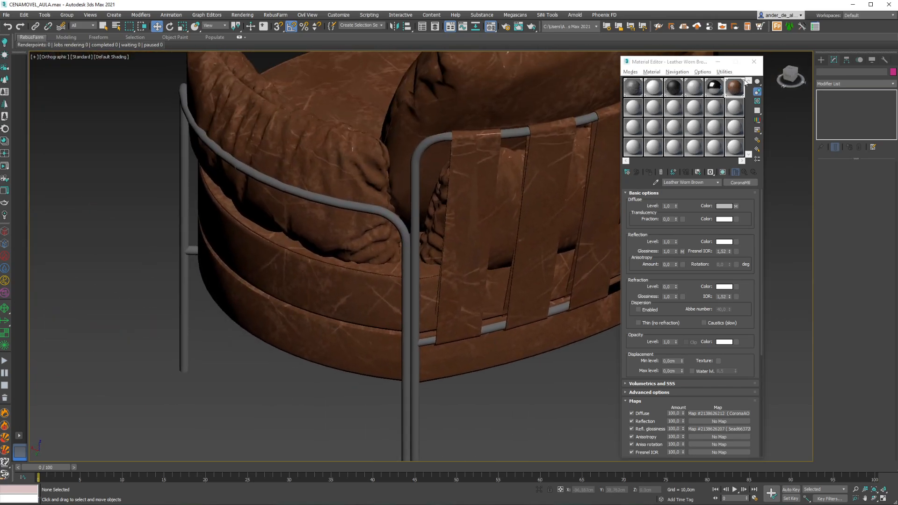
pyautogui.moveTo(713, 90); pyautogui.dragTo(504, 333)
pyautogui.moveTo(715, 91); pyautogui.dragTo(368, 214)
# - Assign the black metal to the remaining front armrest tube and the small frame piece under the seat, and close the Material Editor
pyautogui.scroll(-4, 368, 215)
pyautogui.keyDown('alt'); pyautogui.moveTo(368, 215); pyautogui.dragTo(417, 251, button='middle'); pyautogui.keyUp('alt')
pyautogui.moveTo(475, 171); pyautogui.dragTo(465, 253, button='middle')
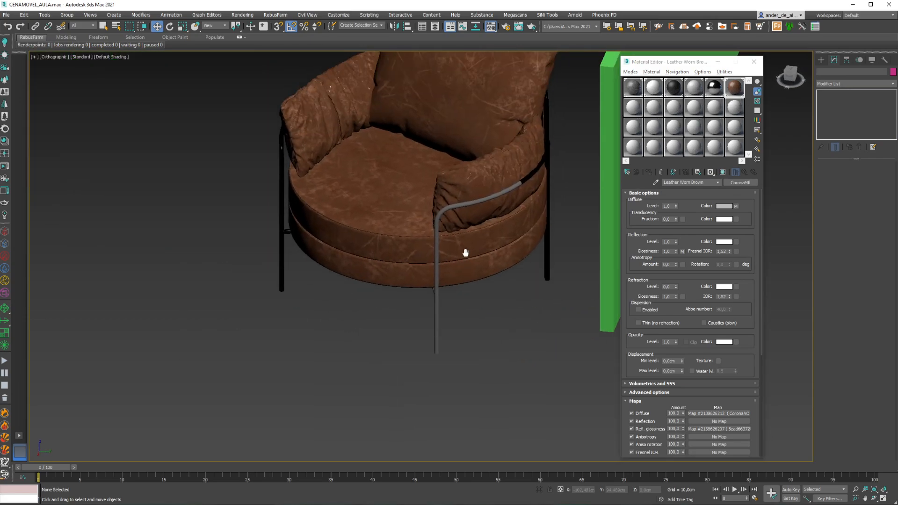
pyautogui.scroll(6, 462, 252)
pyautogui.moveTo(716, 91); pyautogui.dragTo(410, 183)
pyautogui.moveTo(630, 183); pyautogui.dragTo(389, 390)
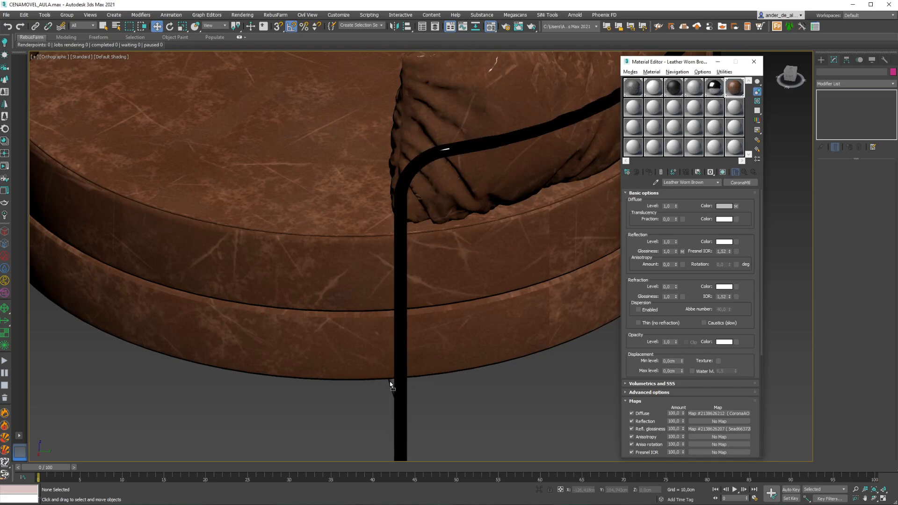
pyautogui.scroll(-5, 424, 383)
pyautogui.keyDown('alt'); pyautogui.moveTo(374, 243); pyautogui.dragTo(407, 216, button='middle'); pyautogui.keyUp('alt')
pyautogui.scroll(-10, 501, 156)
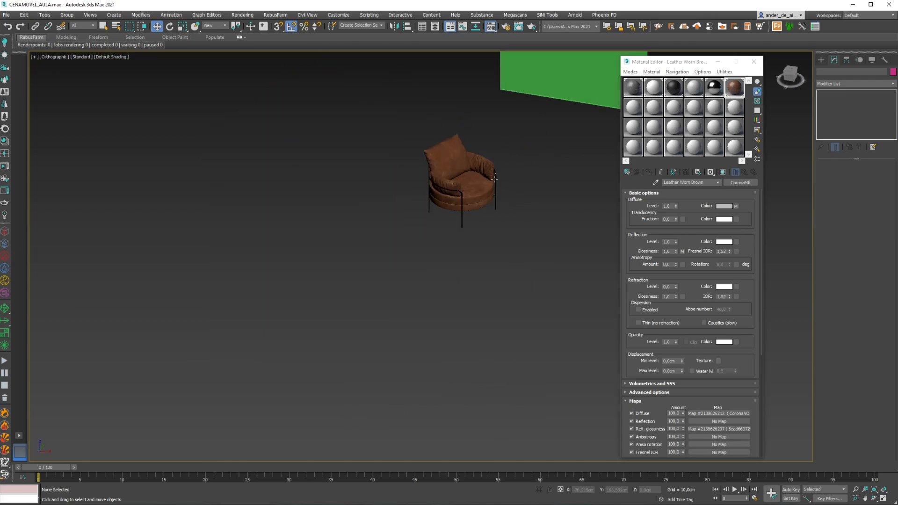
pyautogui.click(753, 61)
# - Ungroup the QUADRO wall picture and check its PINTURA panel as a separate object
pyautogui.moveTo(540, 189); pyautogui.dragTo(515, 317, button='middle')
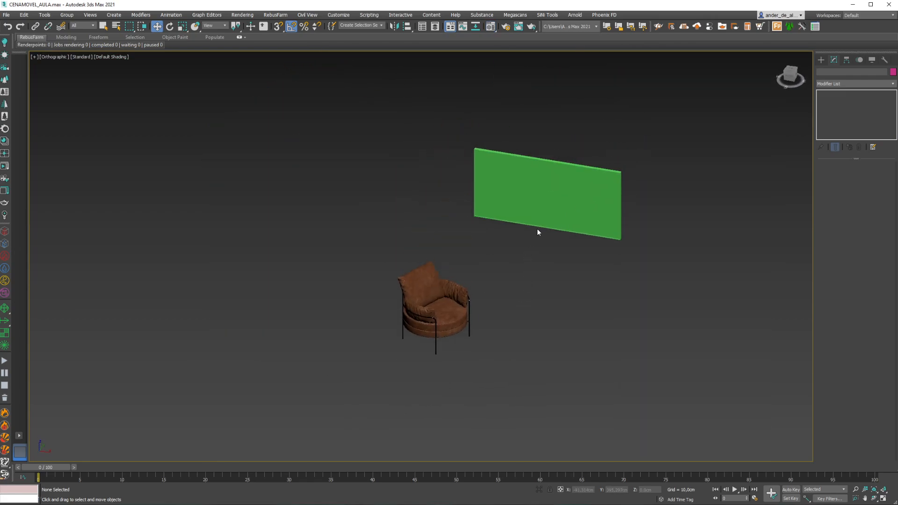
pyautogui.scroll(5, 585, 178)
pyautogui.scroll(2, 622, 155)
pyautogui.scroll(-2, 643, 128)
pyautogui.moveTo(643, 127); pyautogui.dragTo(626, 151, button='middle')
pyautogui.click(627, 229)
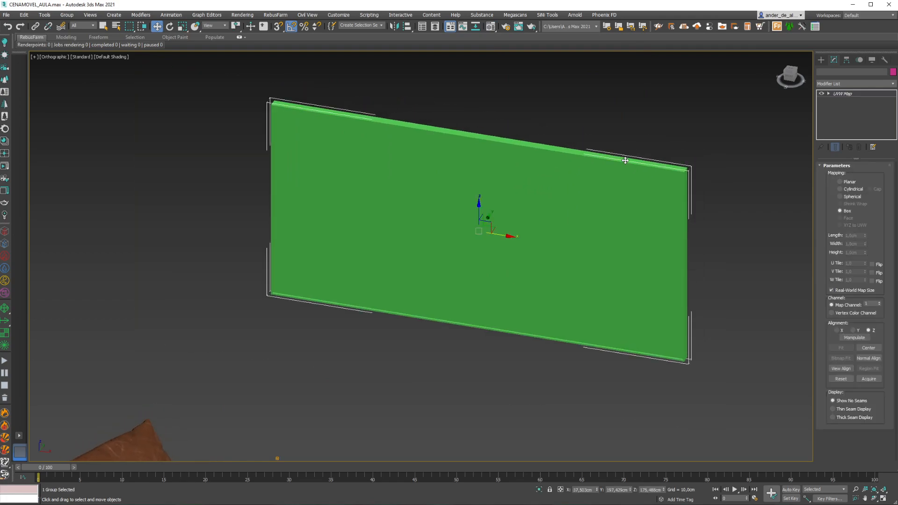
pyautogui.moveTo(627, 249); pyautogui.dragTo(532, 234, button='middle')
pyautogui.rightClick(532, 233)
pyautogui.click(67, 15)
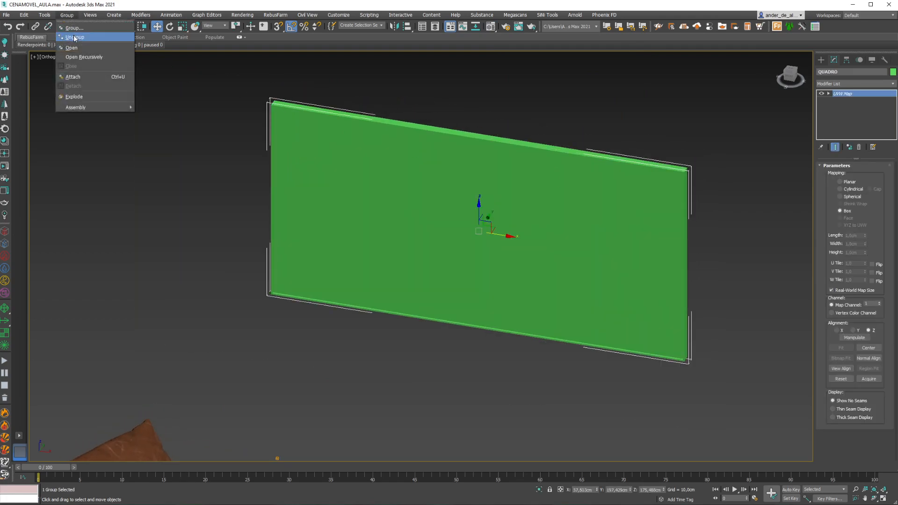
pyautogui.click(75, 37)
pyautogui.click(387, 96)
pyautogui.click(457, 205)
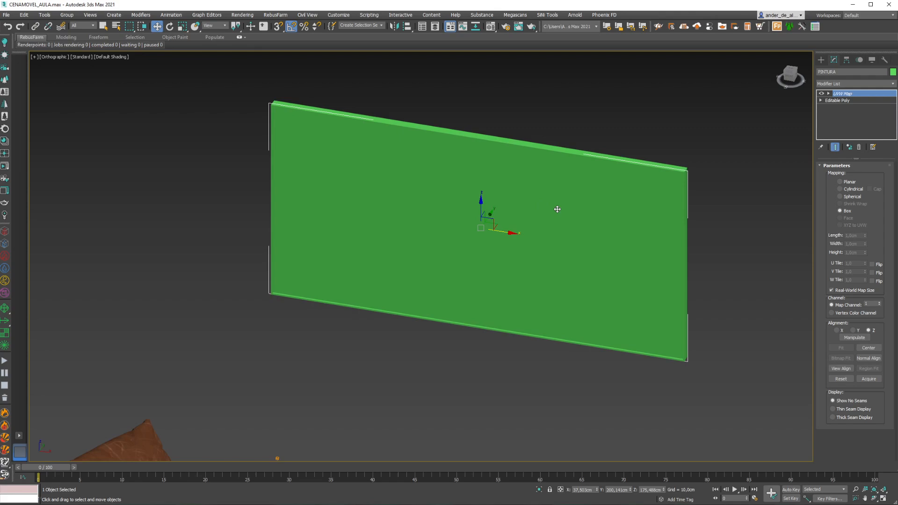
pyautogui.click(737, 321)
# - Assign a new CoronaMtl material to the wall picture's outer frame and name it MOLDURA
pyautogui.press('m')
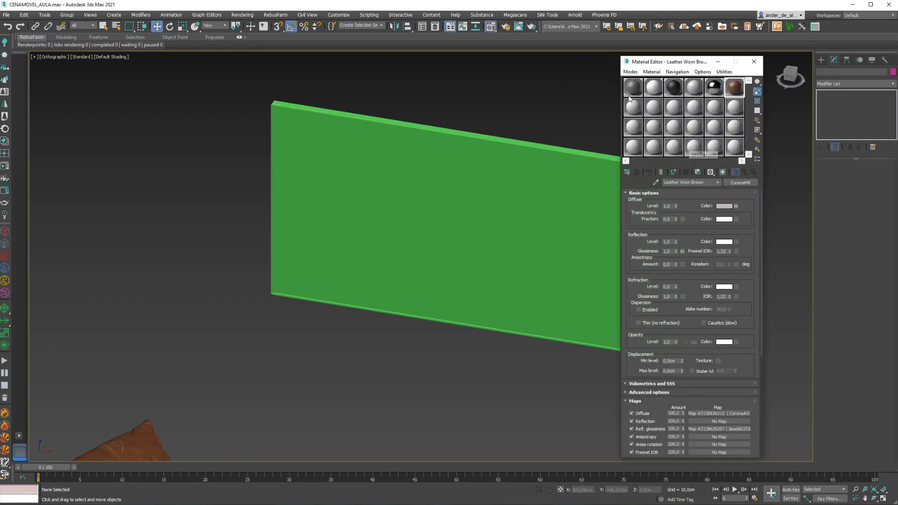
pyautogui.moveTo(519, 201); pyautogui.dragTo(464, 189)
pyautogui.hotkey('ctrl', 'z')
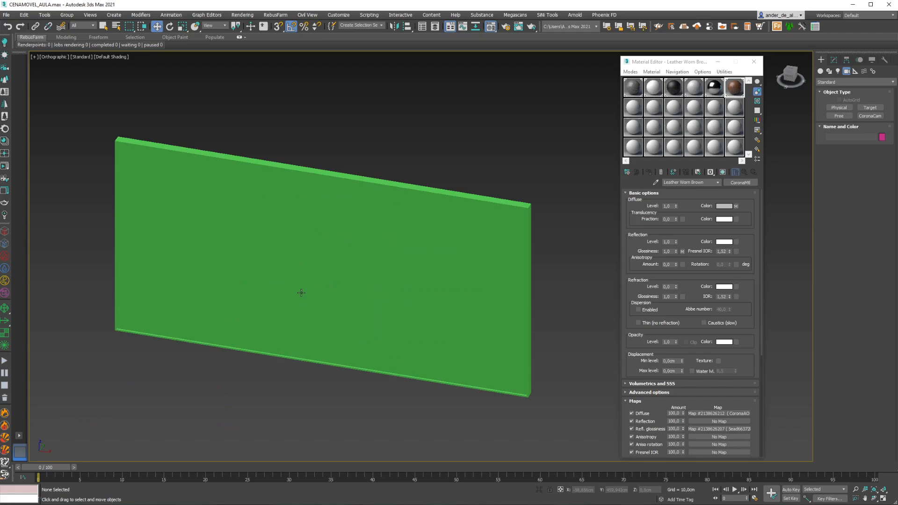
pyautogui.click(303, 289)
pyautogui.moveTo(328, 252); pyautogui.dragTo(417, 255)
pyautogui.click(545, 174)
pyautogui.click(516, 203)
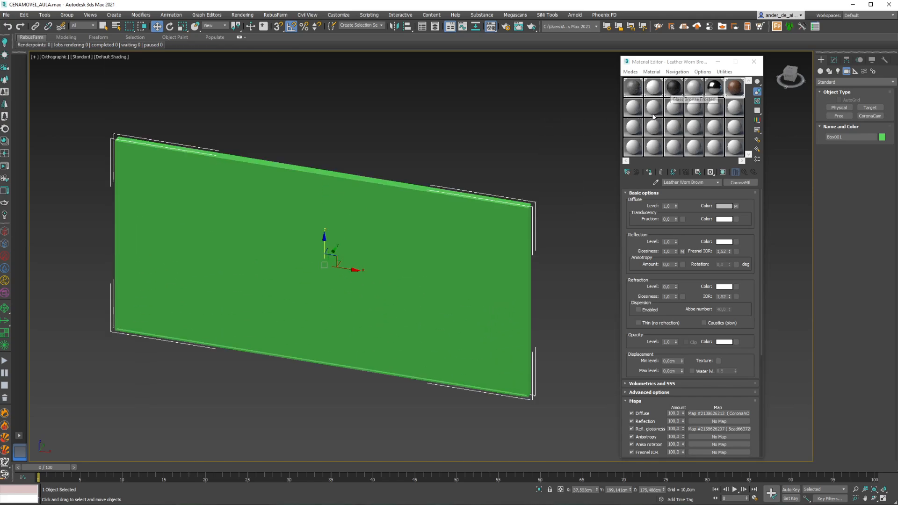
pyautogui.click(634, 113)
pyautogui.click(748, 185)
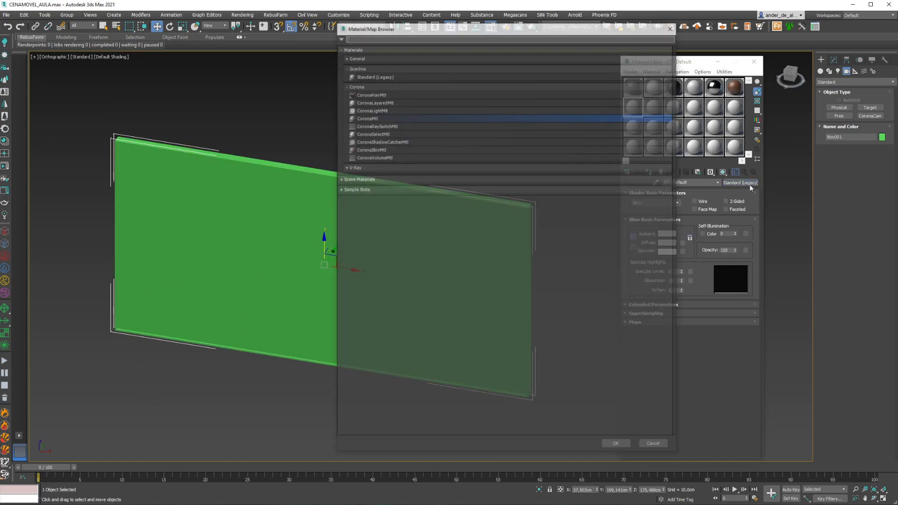
pyautogui.doubleClick(389, 114)
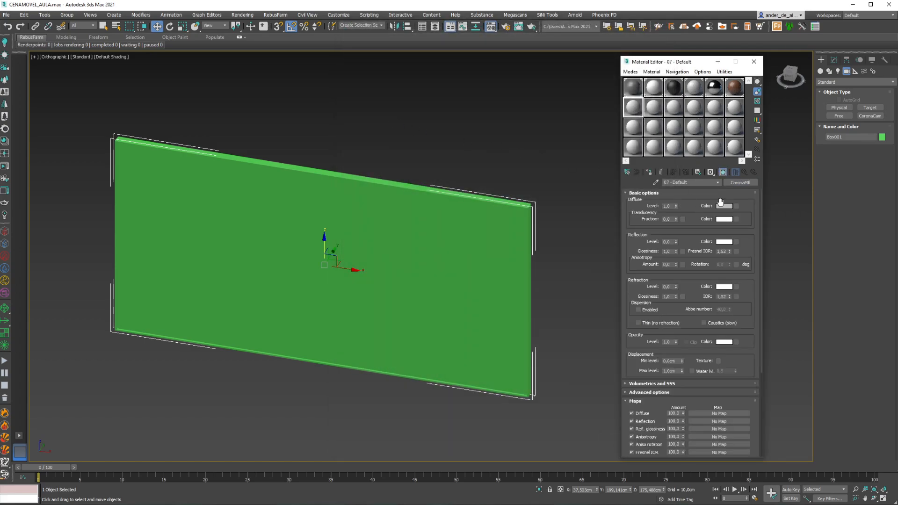
pyautogui.click(649, 172)
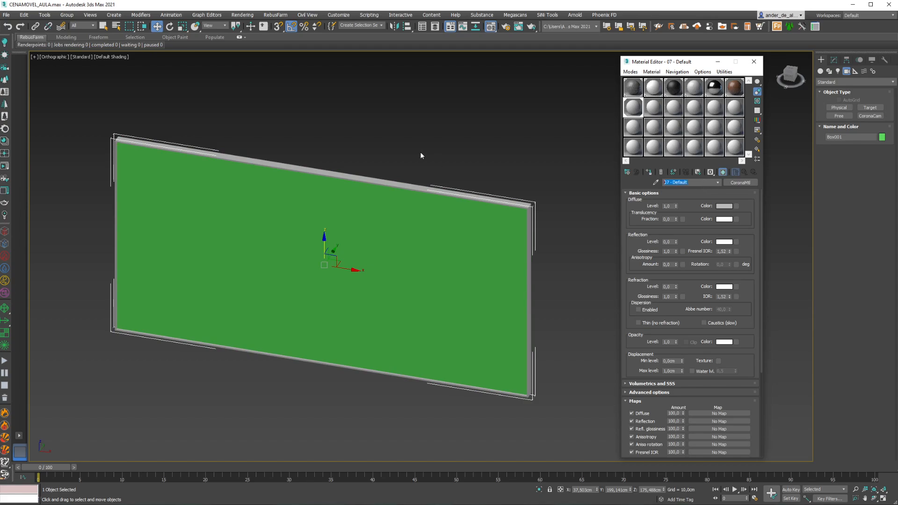
pyautogui.write('MOLDURA')
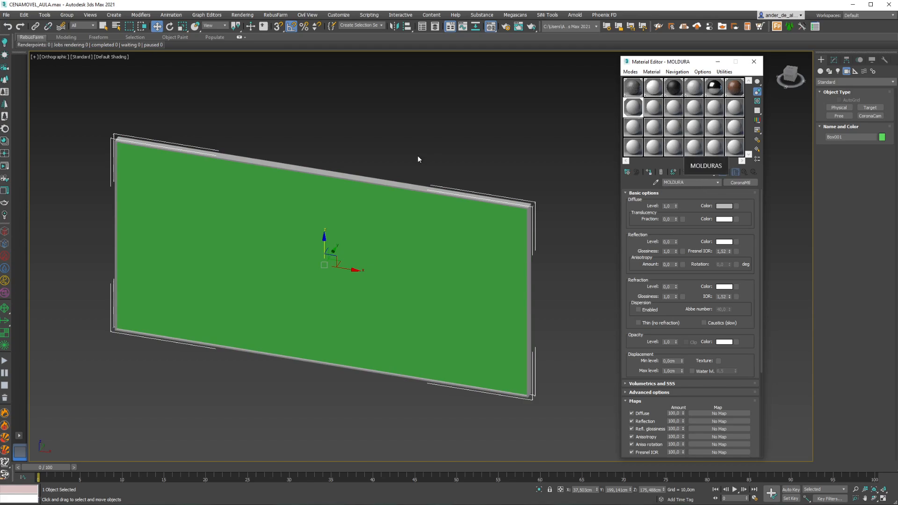
# - Set the MOLDURA material's diffuse color to near black with a value of 2
pyautogui.click(724, 206)
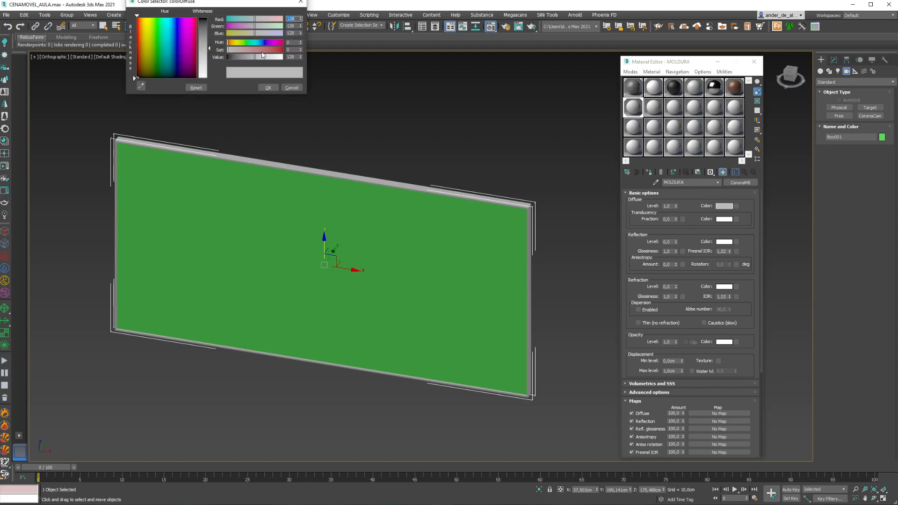
pyautogui.click(205, 20)
pyautogui.moveTo(237, 2); pyautogui.dragTo(532, 139)
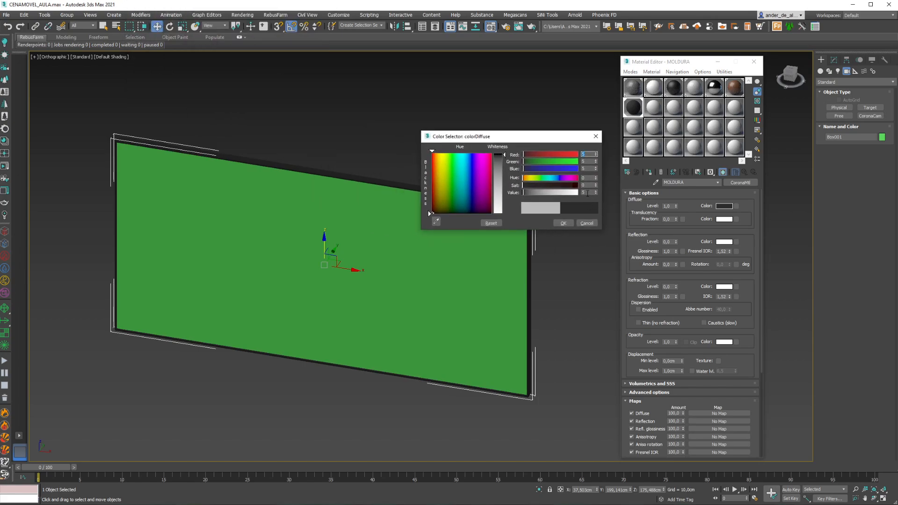
pyautogui.doubleClick(586, 192)
pyautogui.write('2')
pyautogui.click(562, 221)
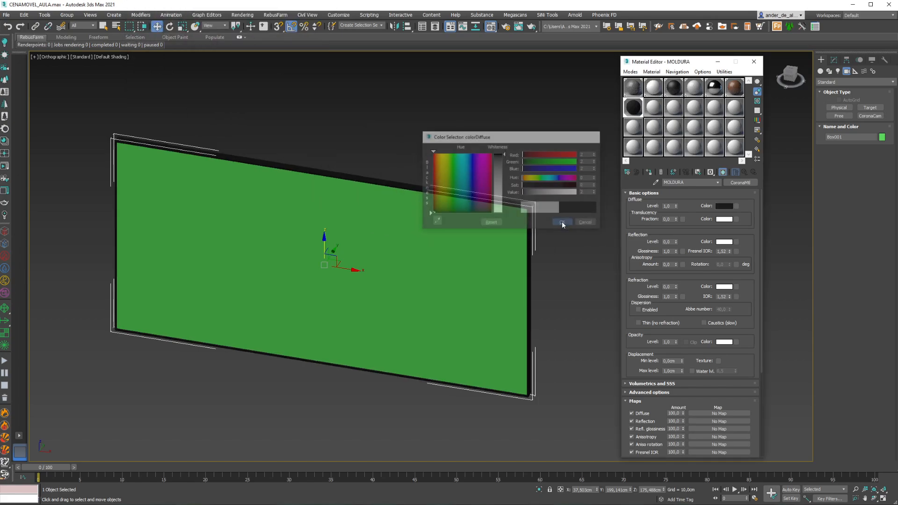
# - Set the MOLDURA material's reflection glossiness to 0.78, check it in an enlarged sample preview, and deselect the frame
pyautogui.click(672, 252)
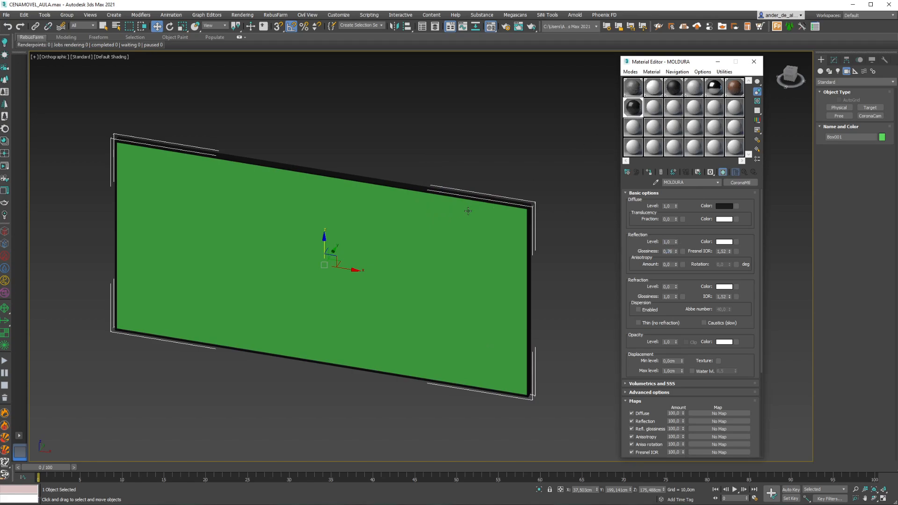
pyautogui.doubleClick(631, 109)
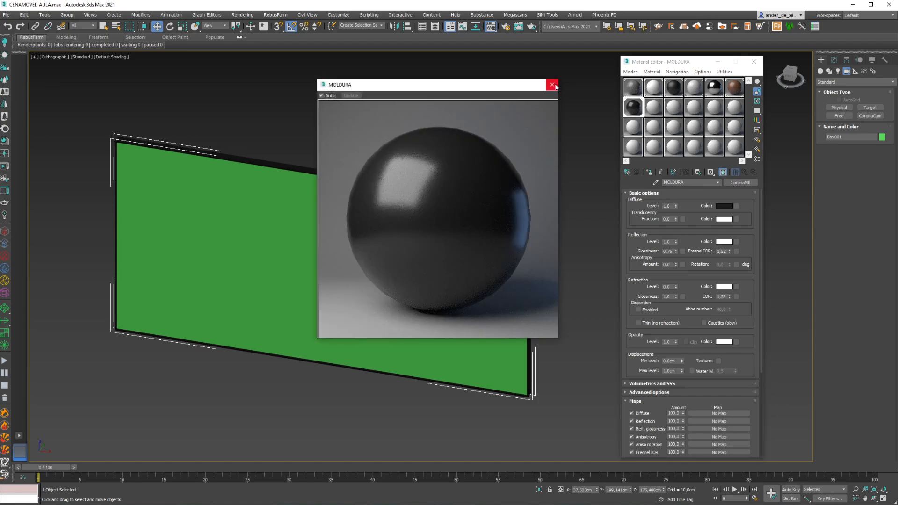
pyautogui.click(550, 84)
pyautogui.click(552, 142)
# - Select the PINTURA panel and convert the next unused sample material to CoronaMtl
pyautogui.click(654, 108)
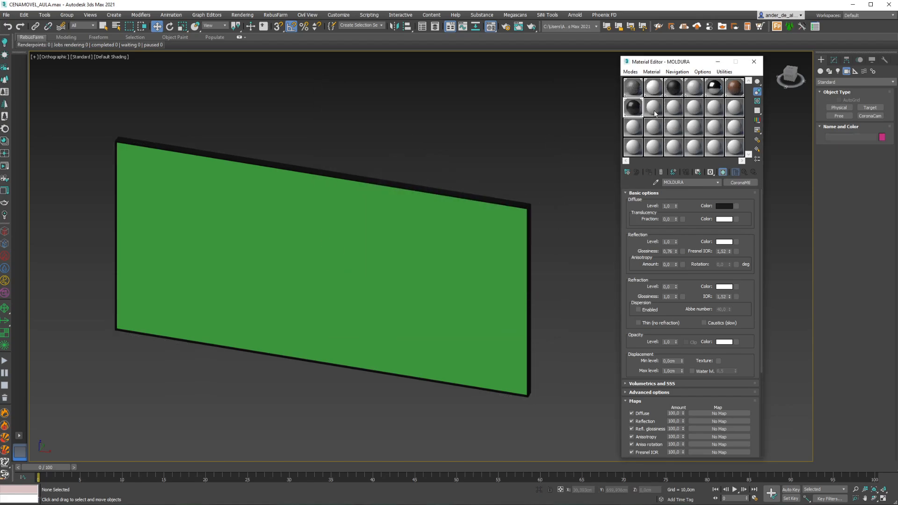
pyautogui.click(430, 261)
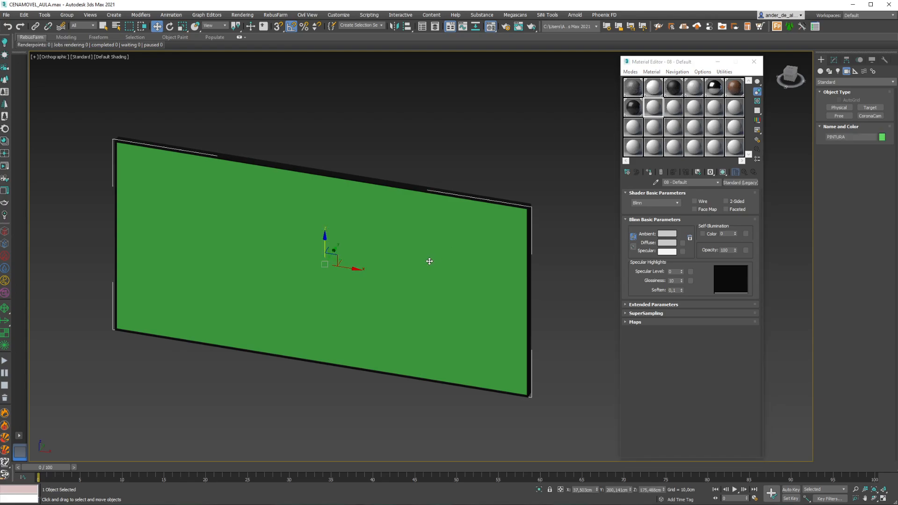
pyautogui.click(652, 113)
pyautogui.click(424, 243)
pyautogui.click(652, 113)
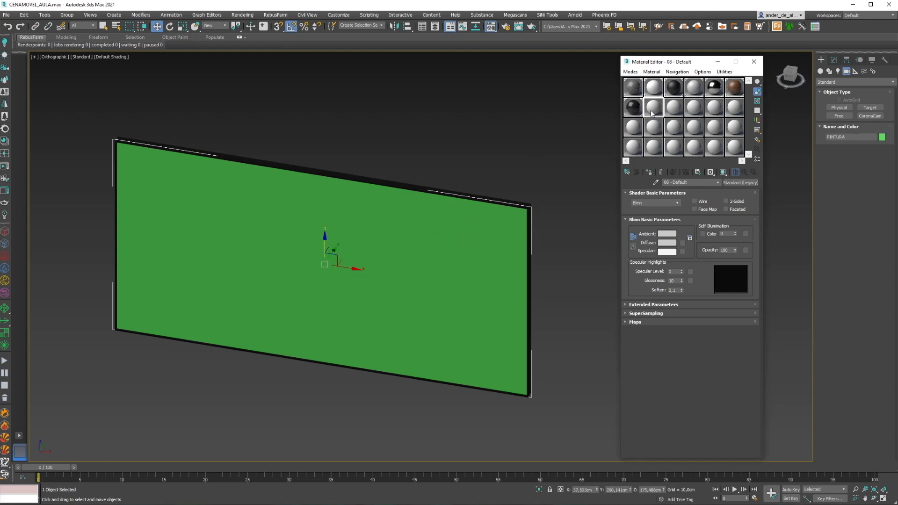
pyautogui.click(736, 182)
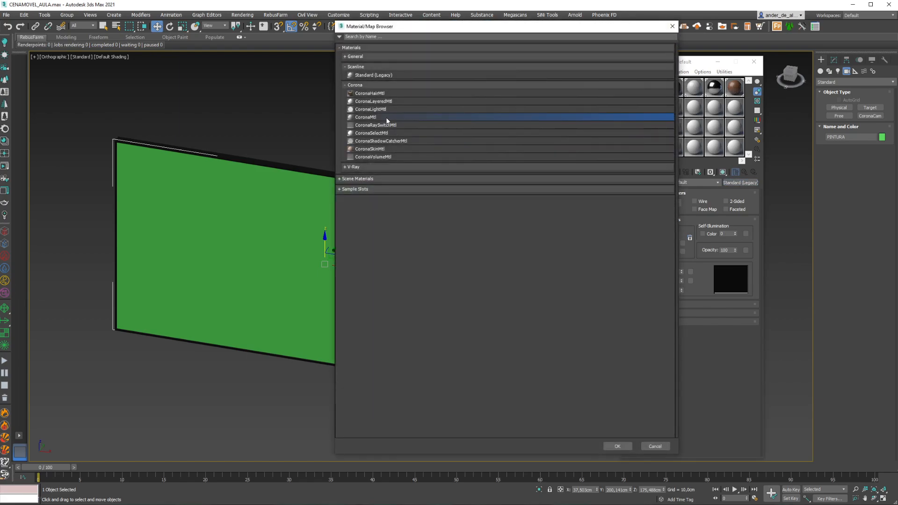
pyautogui.doubleClick(381, 118)
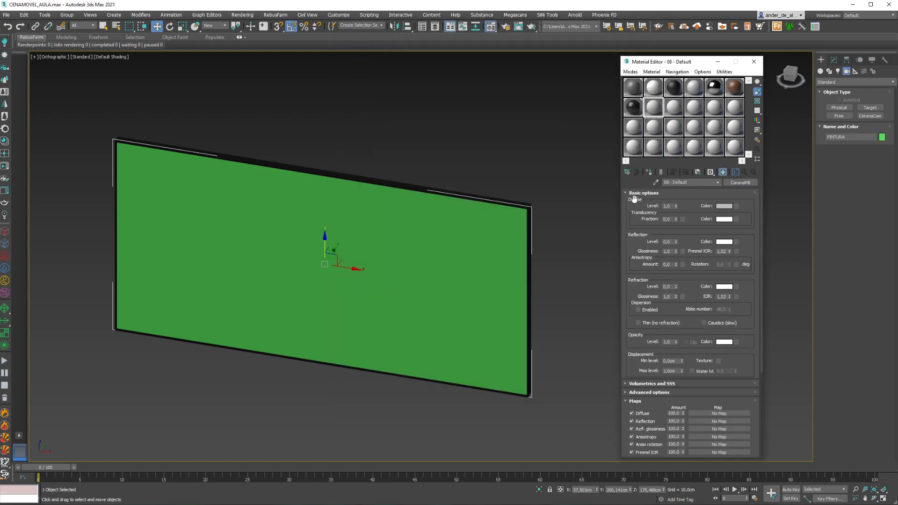
# - Add a CoronaBitmap to the material's diffuse color using QUADRO_HORIZONTAL_001.jpg from the REFERENCIA folder
pyautogui.click(735, 206)
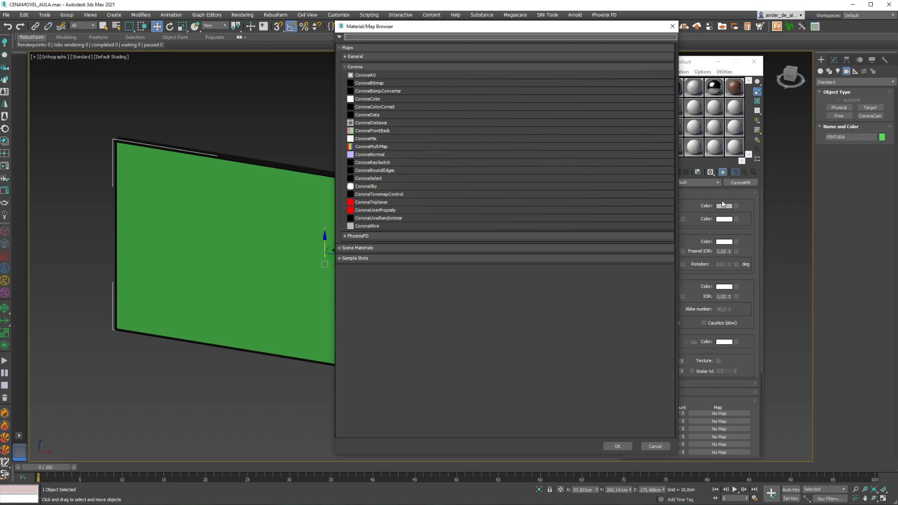
pyautogui.doubleClick(379, 83)
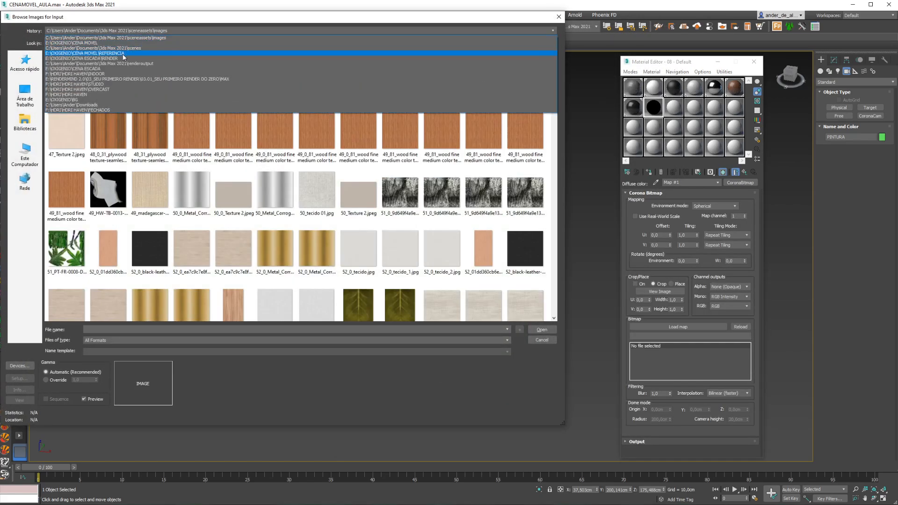
pyautogui.click(120, 49)
pyautogui.click(150, 85)
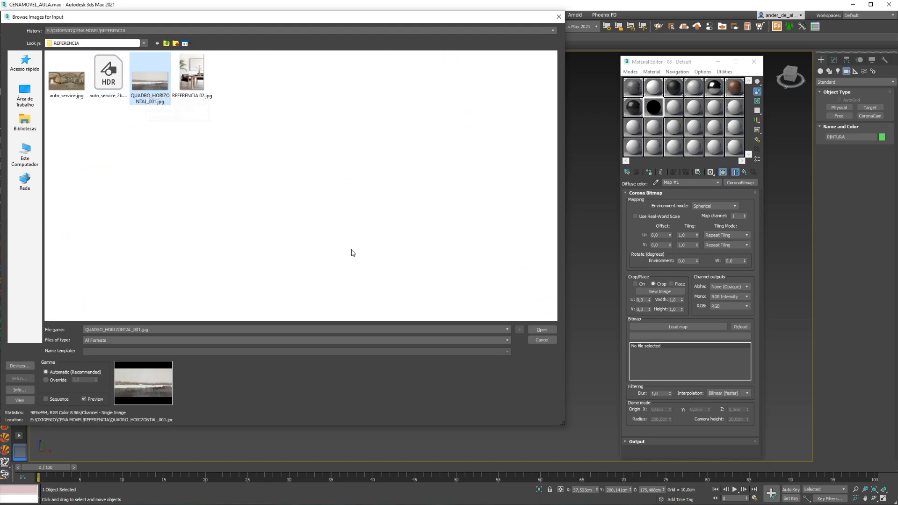
pyautogui.click(538, 329)
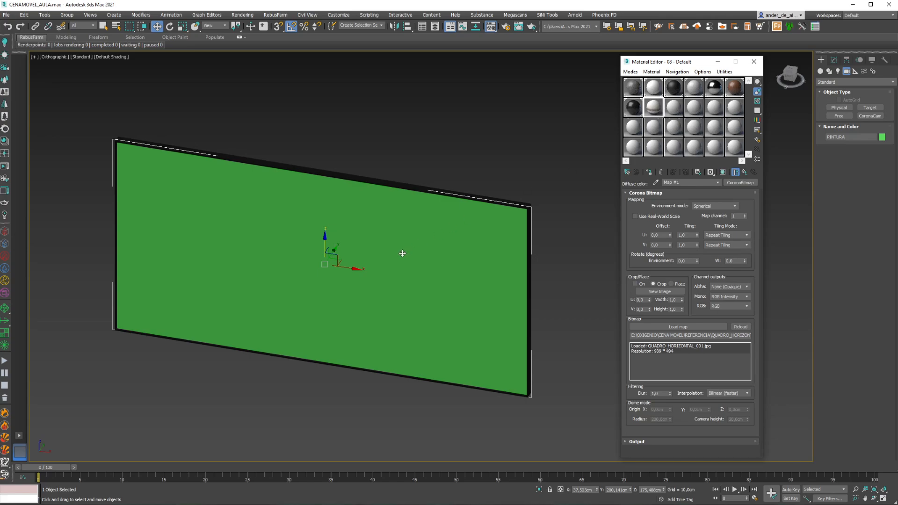
# - Try deleting the PINTURA panel's UVW Map modifier and assigning the painting material, and undo both changes
pyautogui.click(833, 59)
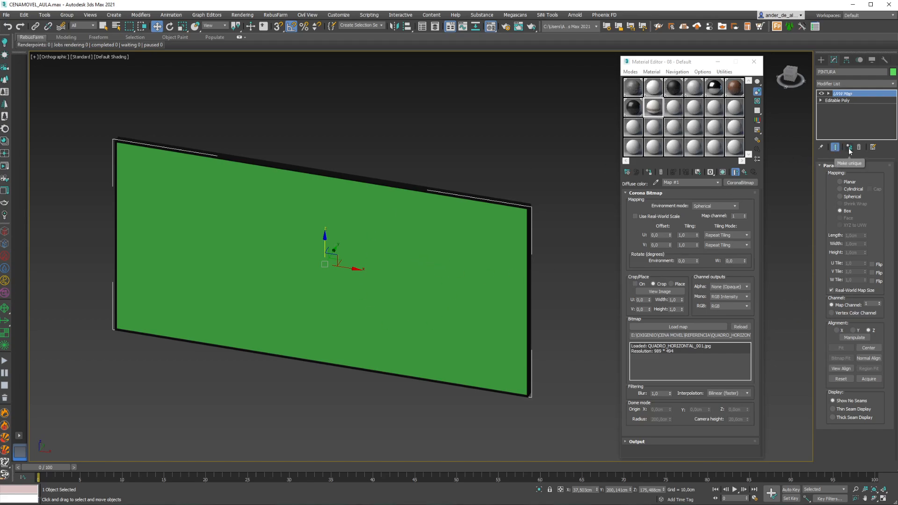
pyautogui.rightClick(841, 94)
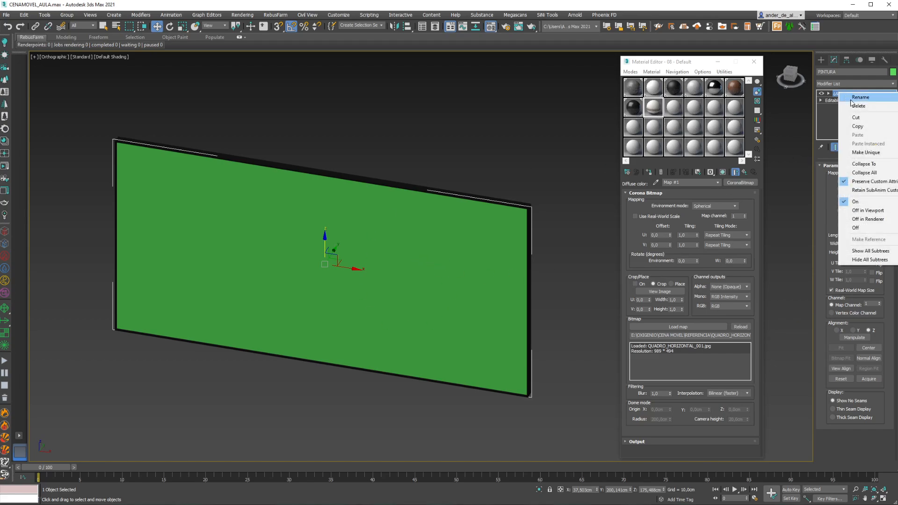
pyautogui.click(852, 106)
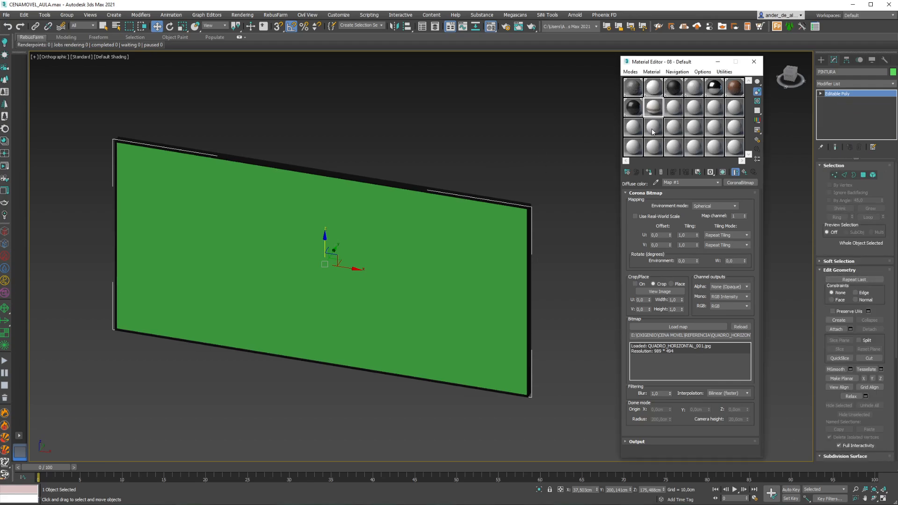
pyautogui.click(648, 172)
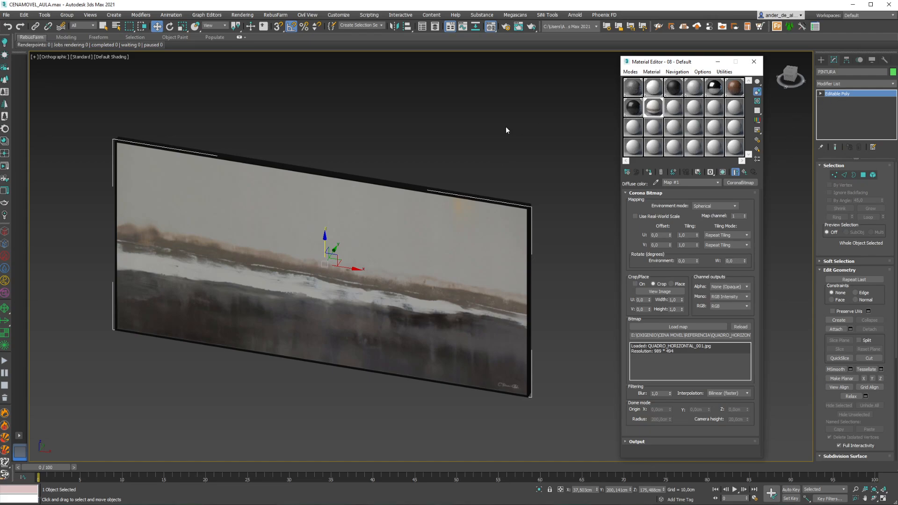
pyautogui.hotkey('ctrl', 'z')
pyautogui.click(607, 130)
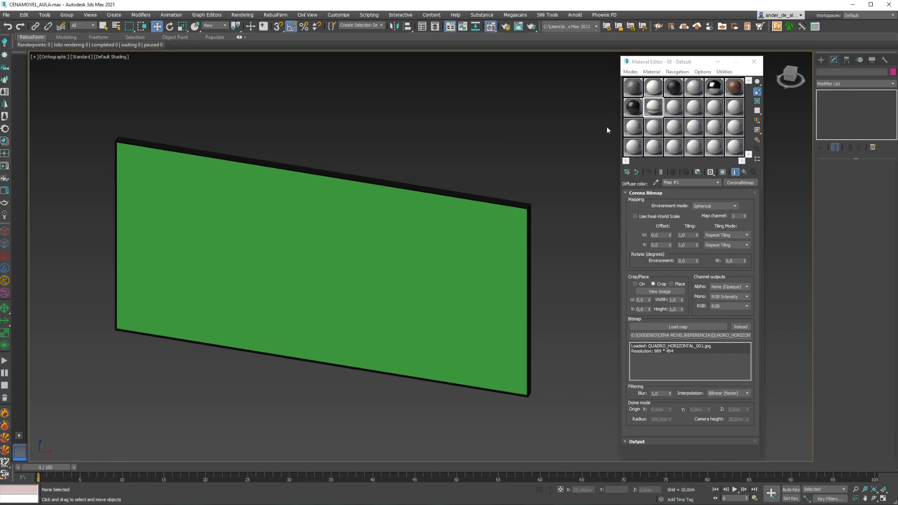
# - Assign the painting material to the PINTURA panel and delete its UVW Map modifier
pyautogui.moveTo(648, 111); pyautogui.dragTo(433, 237)
pyautogui.click(426, 235)
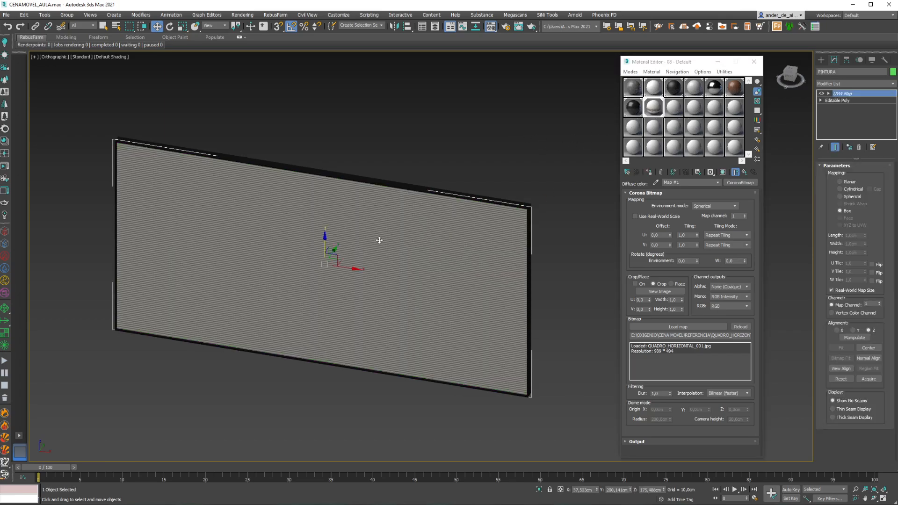
pyautogui.scroll(8, 440, 238)
pyautogui.scroll(-7, 440, 237)
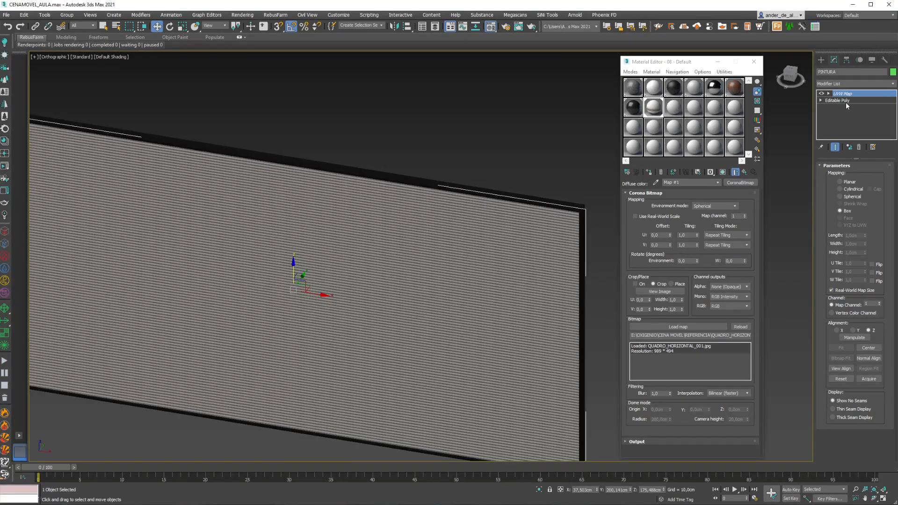
pyautogui.rightClick(852, 96)
pyautogui.click(871, 105)
pyautogui.scroll(-6, 372, 124)
pyautogui.click(453, 135)
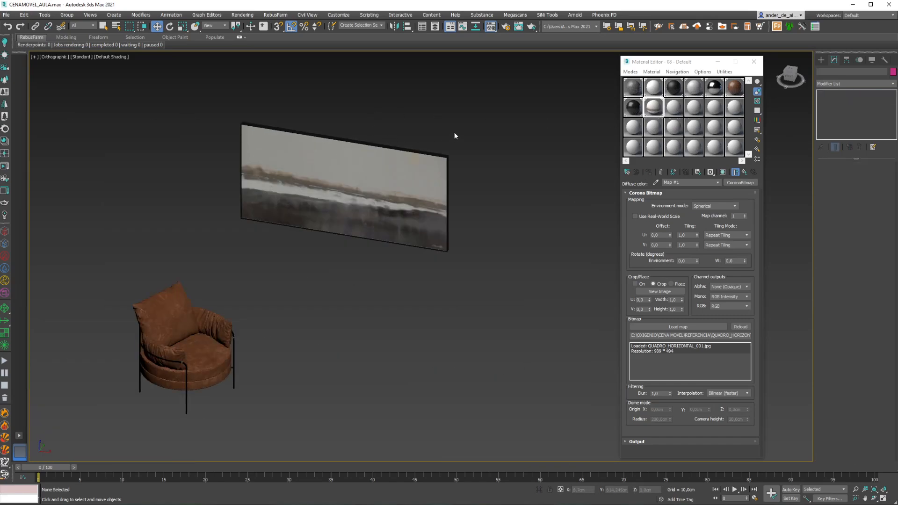
# - Group the picture's frame and painting panel under the name QUADRO
pyautogui.moveTo(273, 279); pyautogui.dragTo(215, 278)
pyautogui.click(67, 14)
pyautogui.click(67, 29)
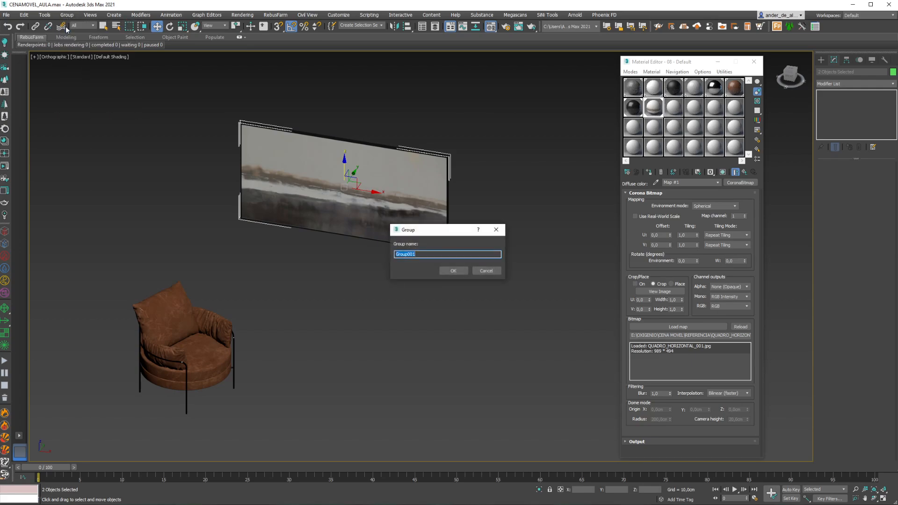
pyautogui.write('QUADRO')
pyautogui.press('Return')
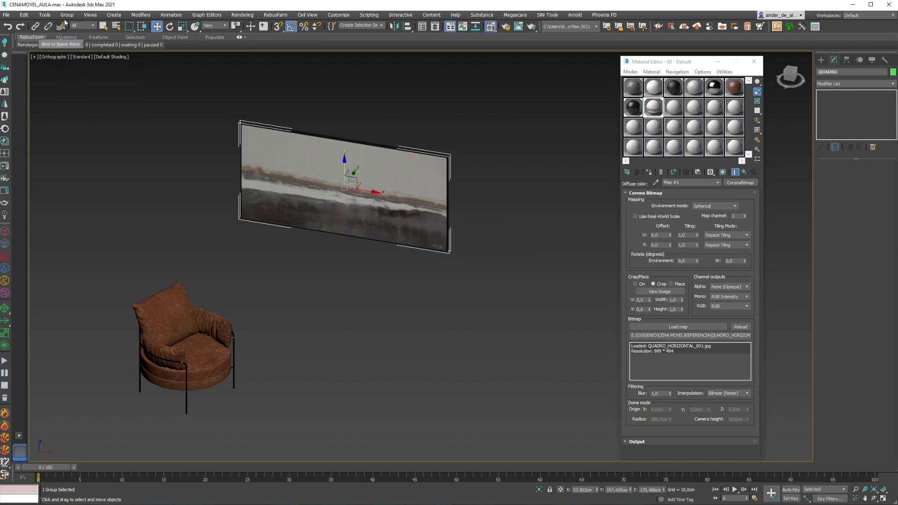
pyautogui.click(487, 111)
# - Close the Material Editor, unhide all scene objects and frame the whole scene in the viewport
pyautogui.click(752, 62)
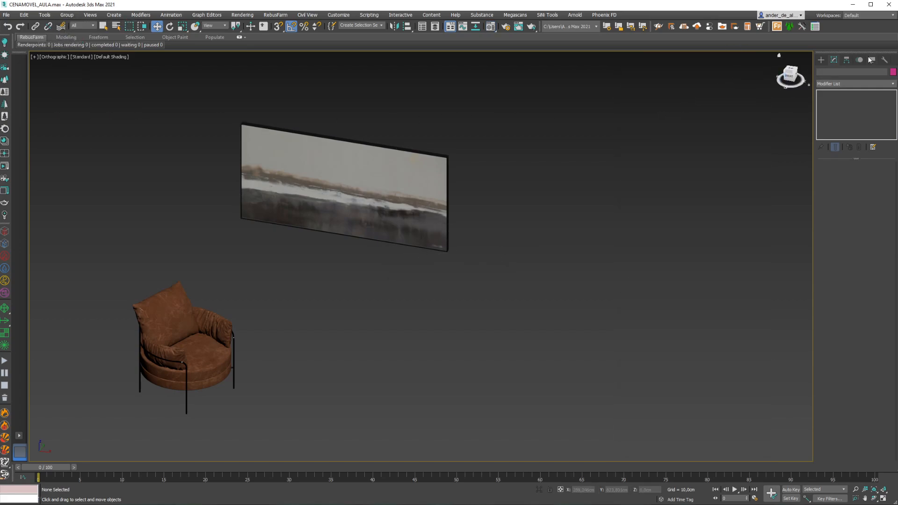
pyautogui.click(871, 60)
pyautogui.click(843, 296)
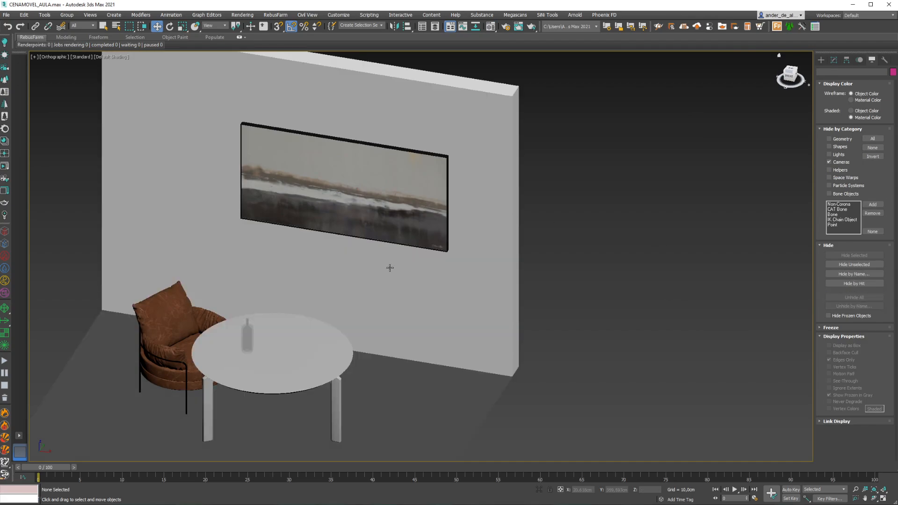
pyautogui.press('z')
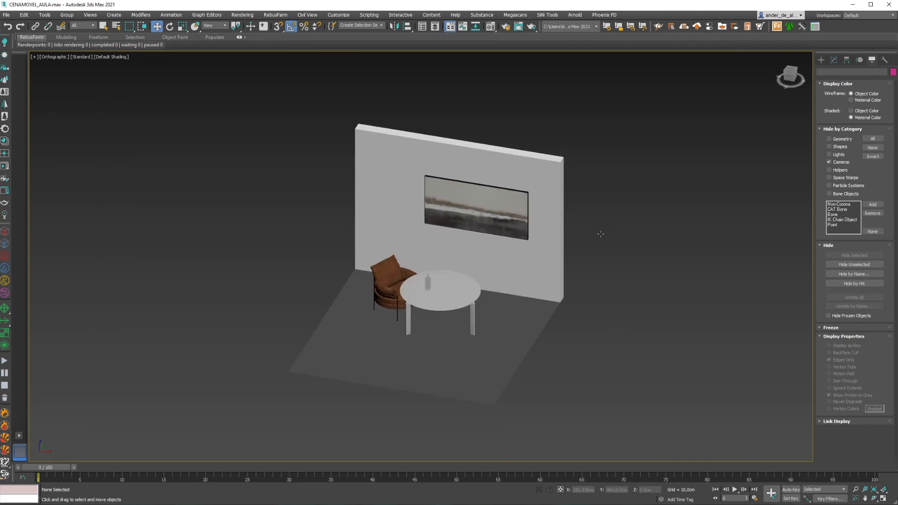
# - Switch to the CoronaCamera001 view with safe frames shown and save the scene
pyautogui.press('c')
pyautogui.hotkey('shift', 'f')
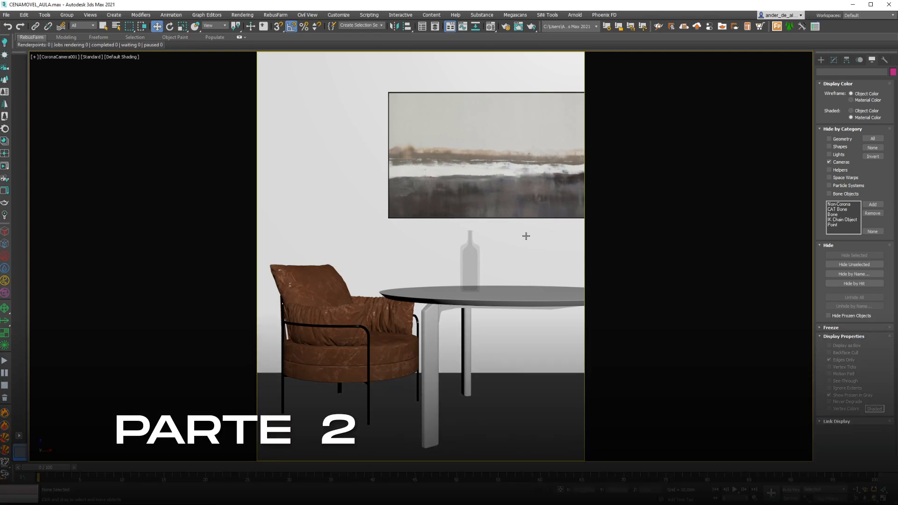
pyautogui.click(5, 16)
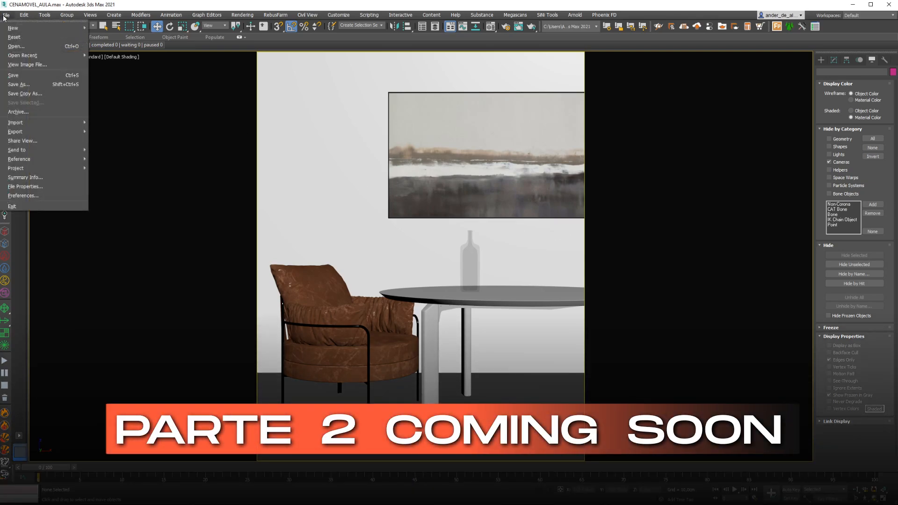
pyautogui.click(14, 75)
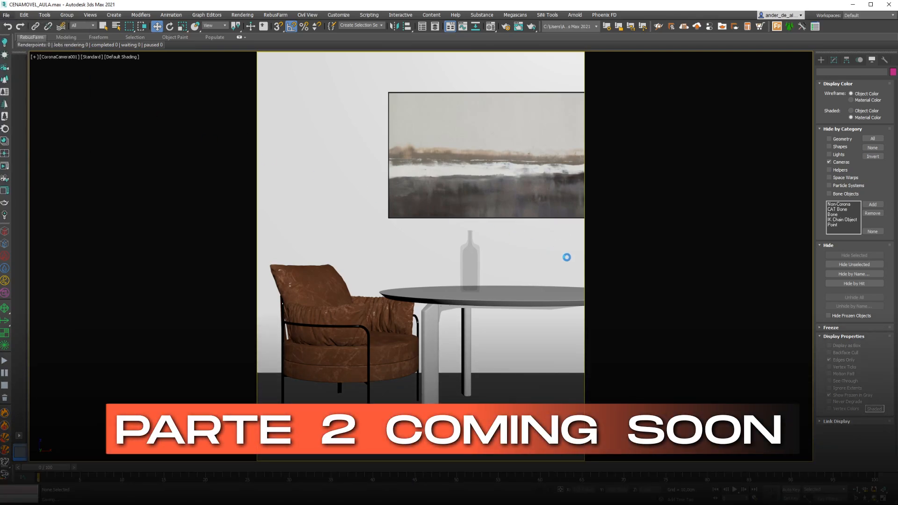